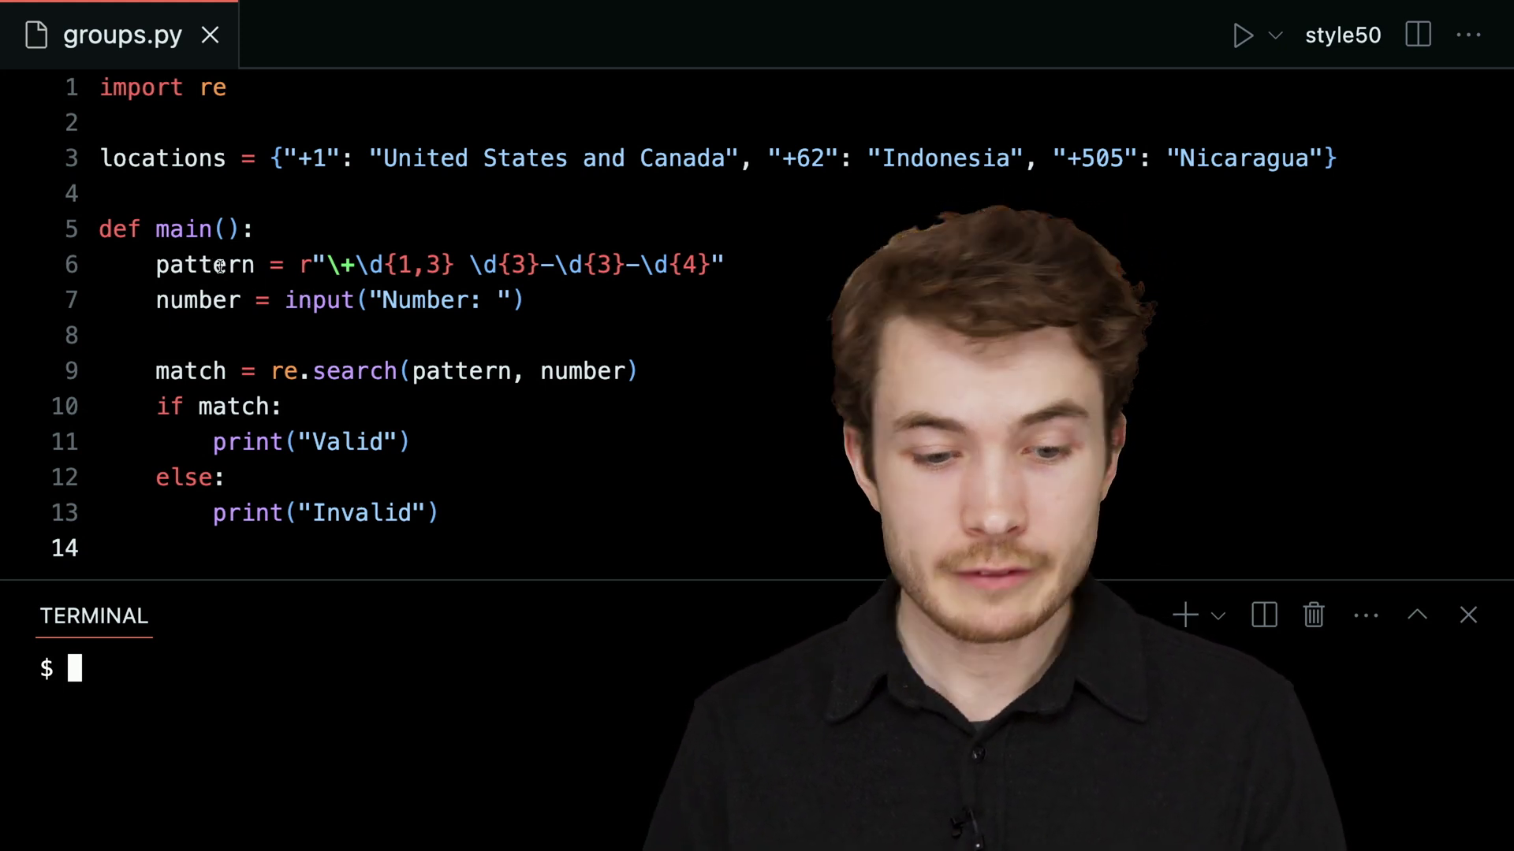
Walk through the line 6 pattern, highlighting the literal plus, \d and {1,3} tokens.
double_click(220, 265)
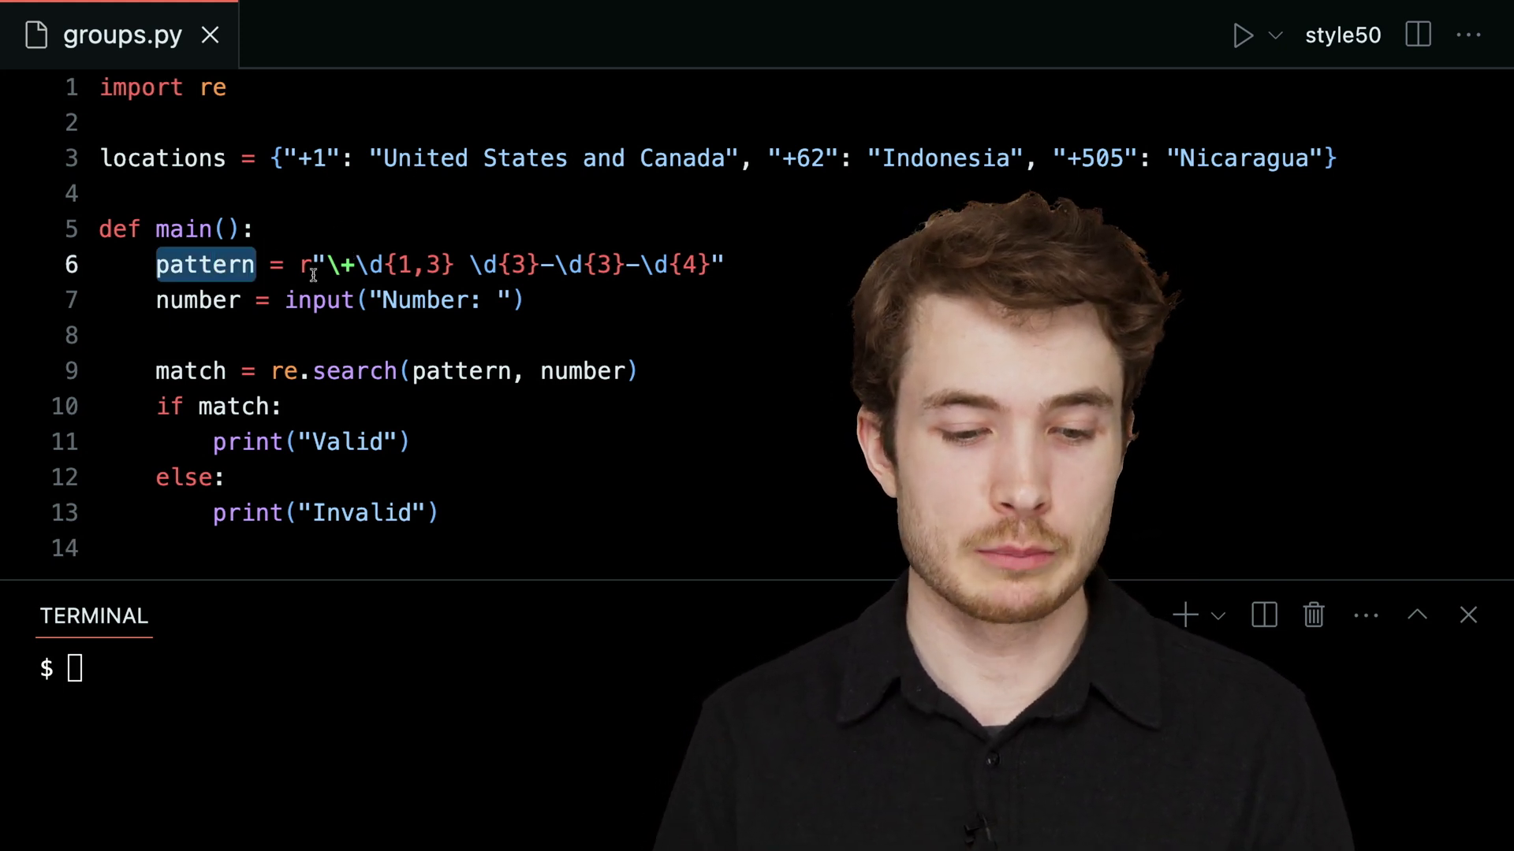
left_click(195, 301)
double_click(192, 299)
left_click(300, 266)
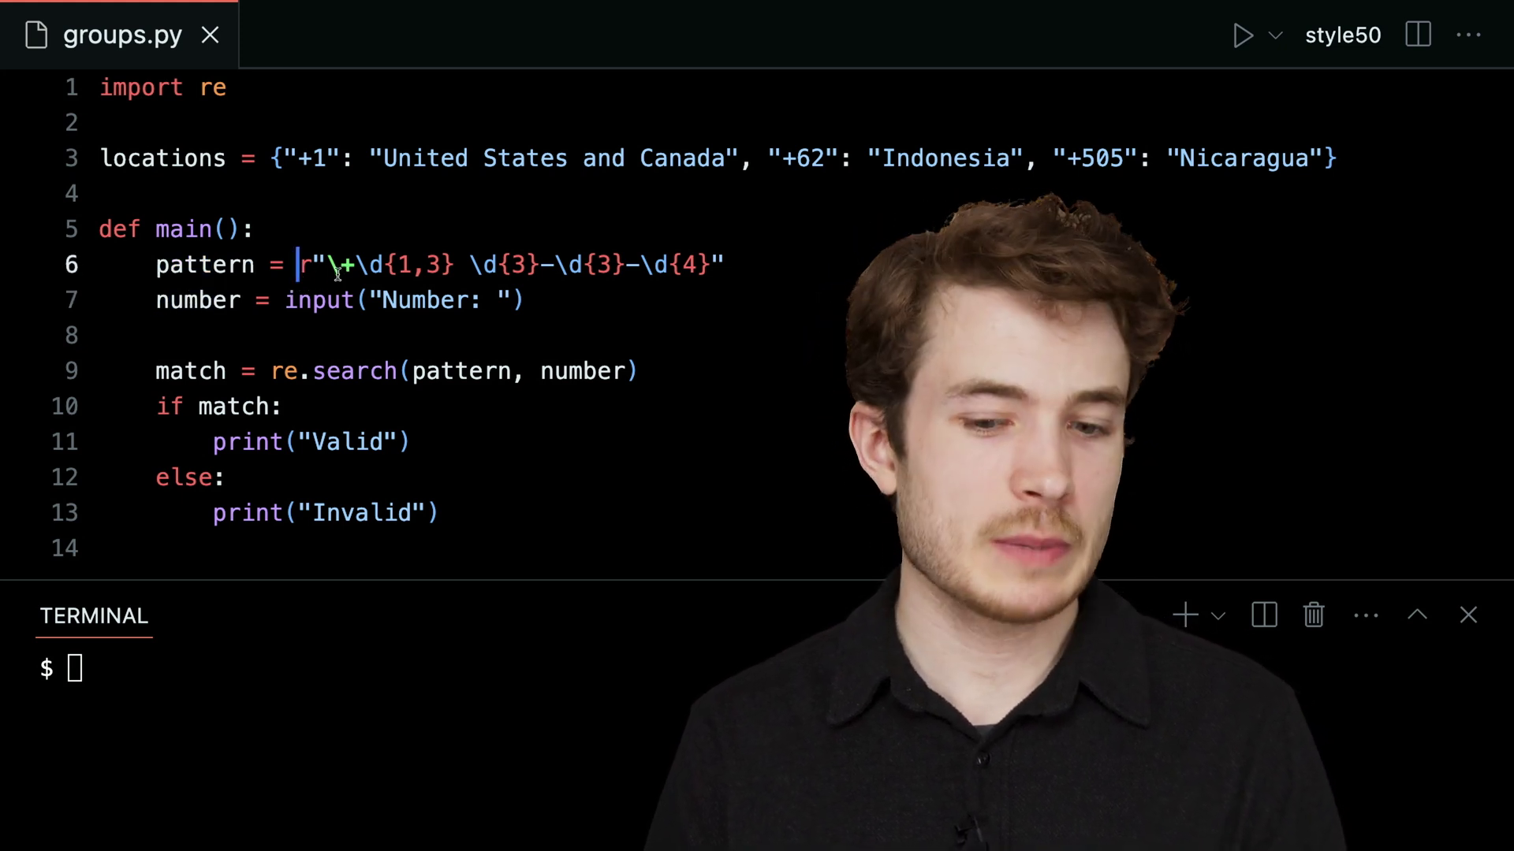
key("Right")
key("Right")
key("Right")
key("Right")
key("shift+Left")
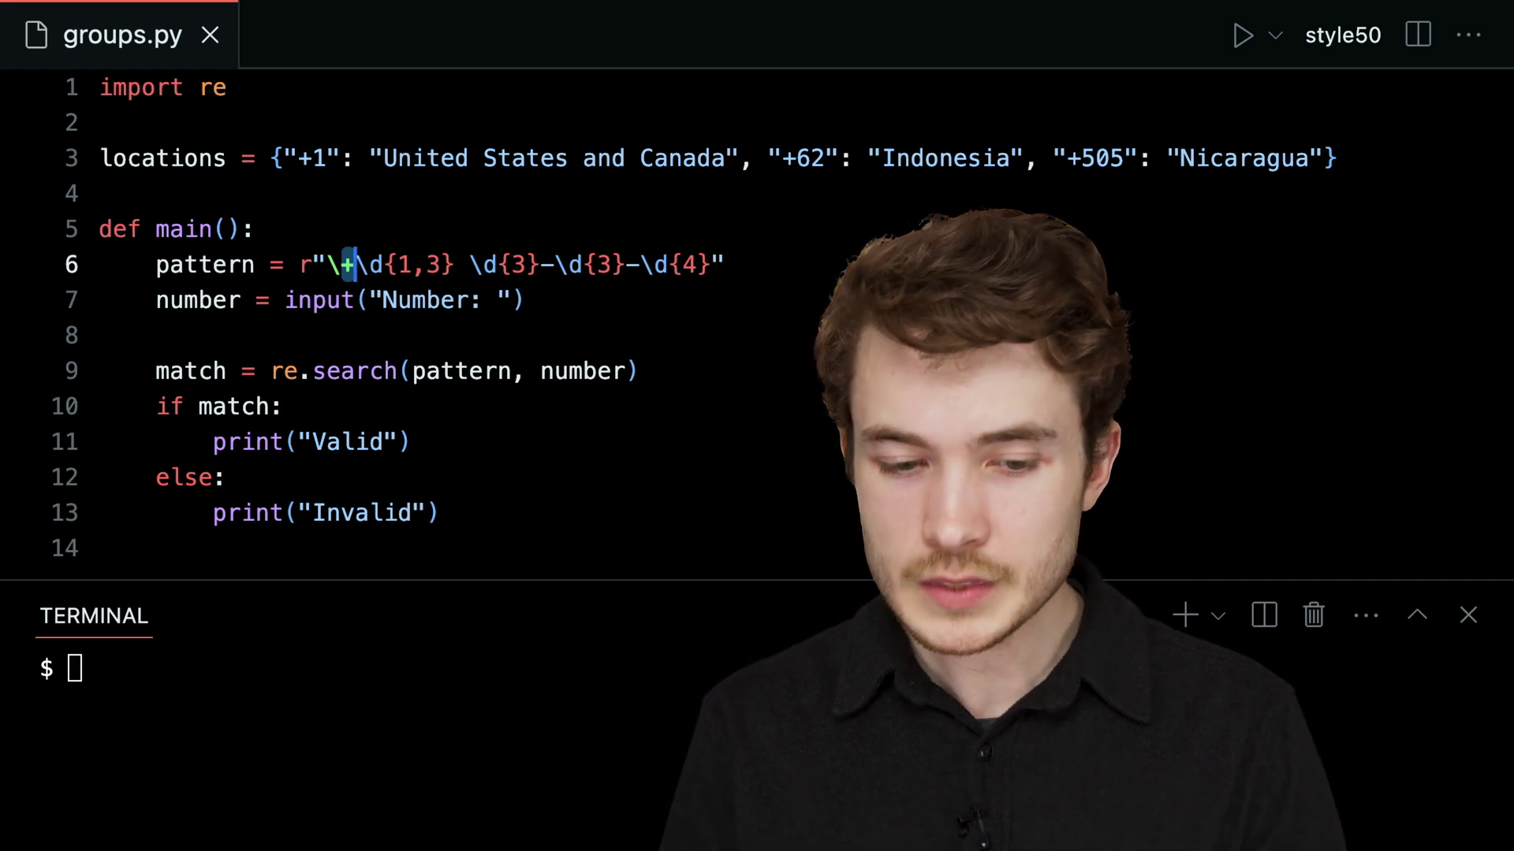
key("shift+Right")
key("shift+Right")
key("shift+Right")
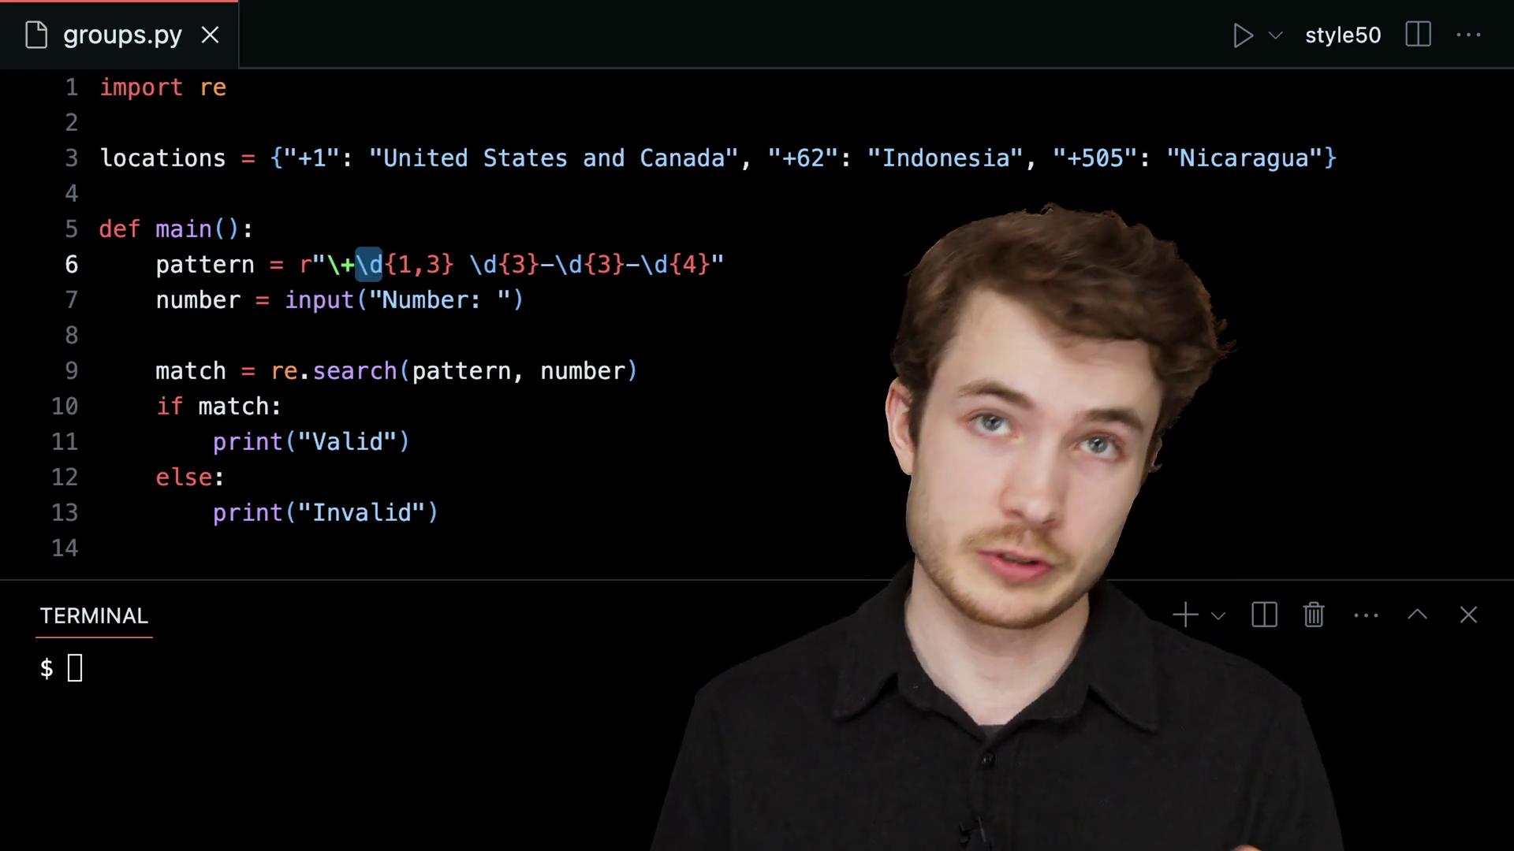
key("Right")
key("shift+Right")
key("shift+Right")
key("shift+Right")
key("shift+Right")
key("shift+Right")
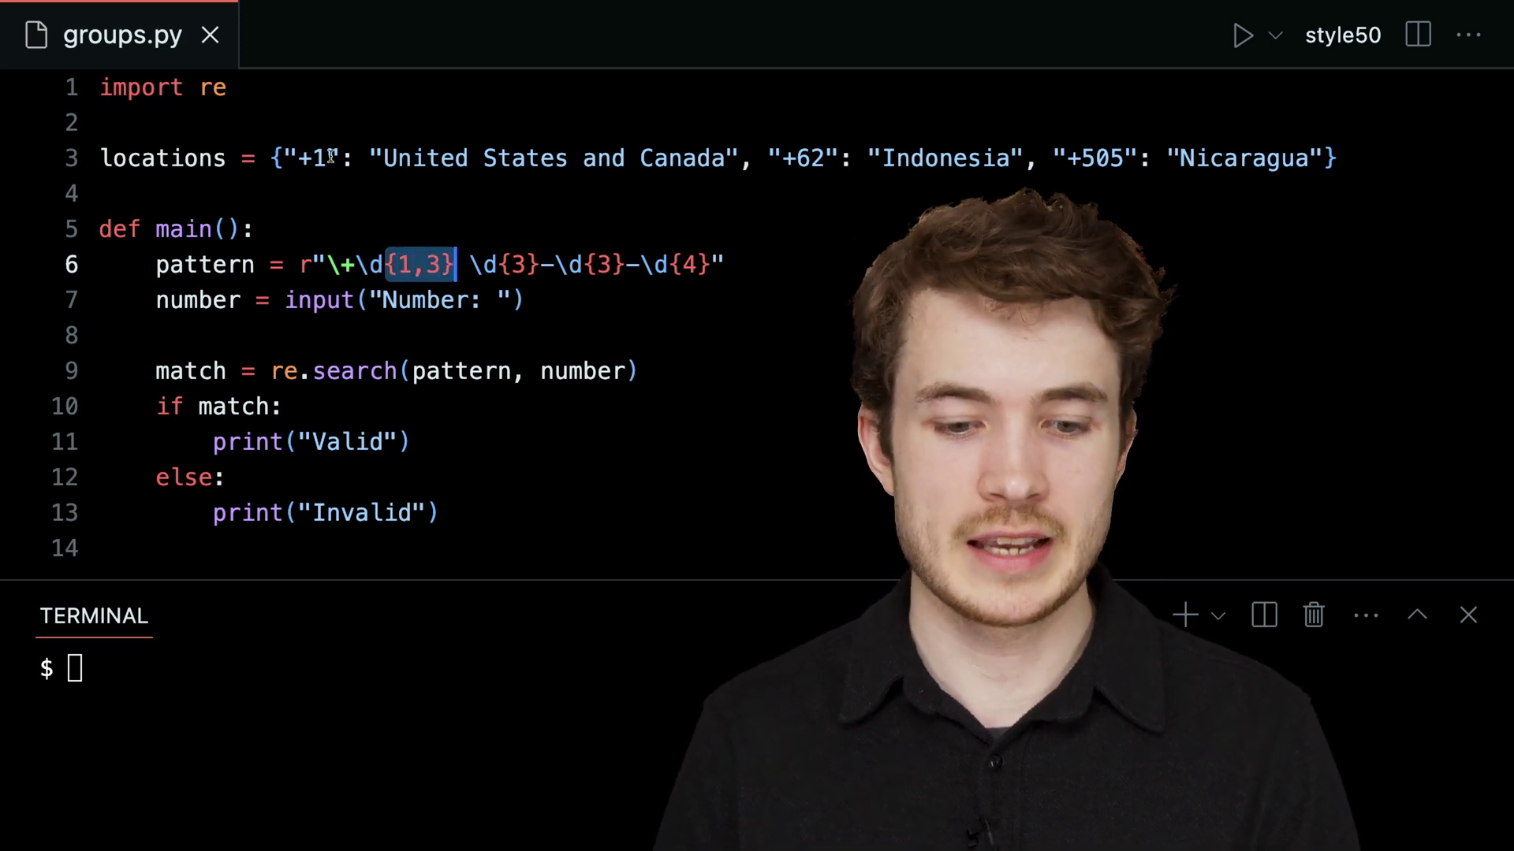
Relate {1,3} to the +1, +62 and +505 country codes in the dictionary.
left_click_drag(326, 157, 310, 158)
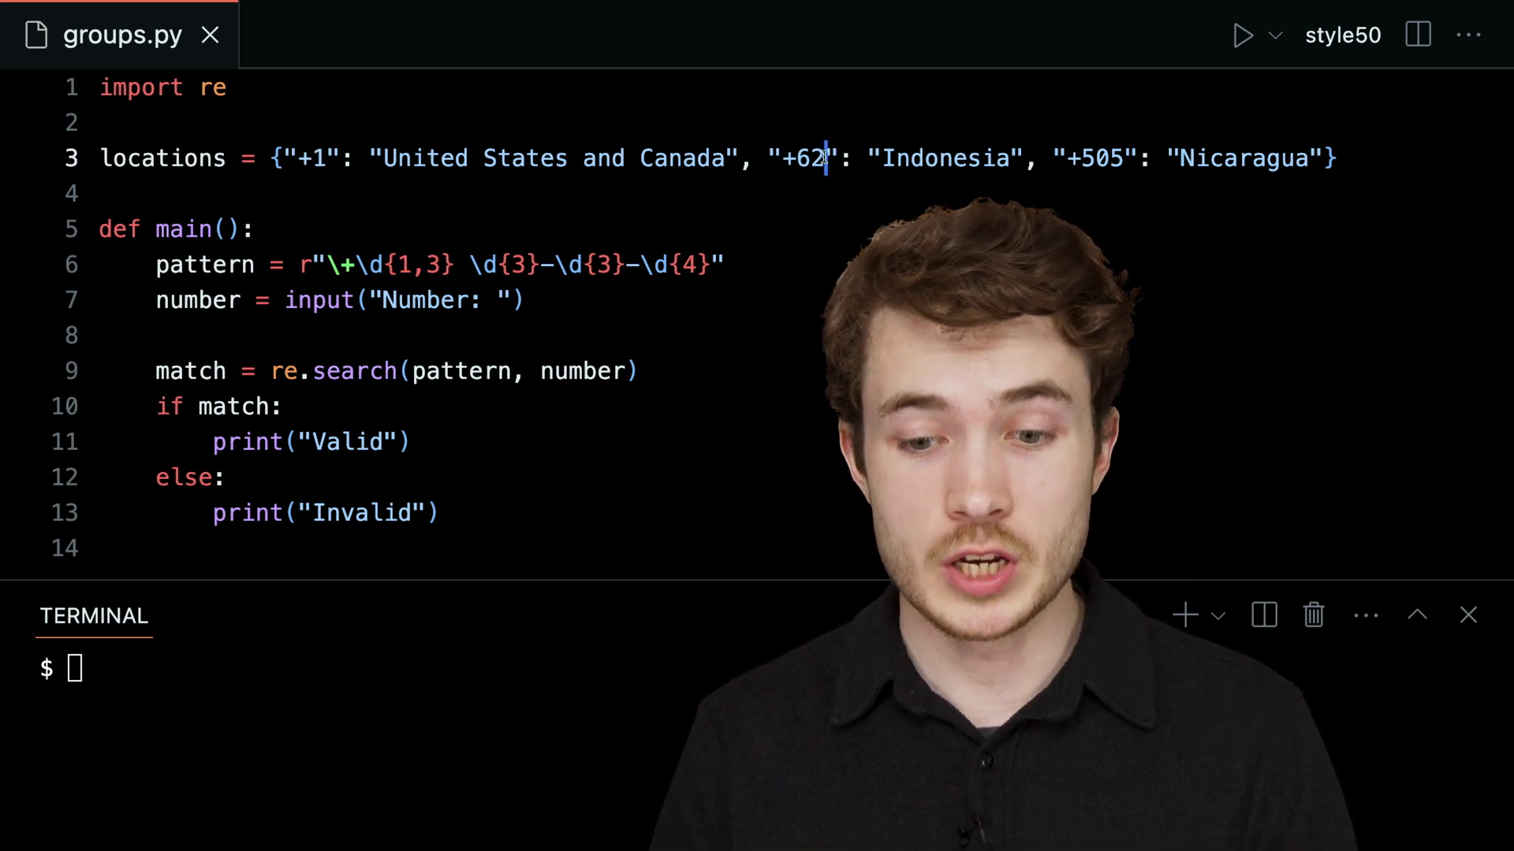
left_click_drag(824, 157, 795, 158)
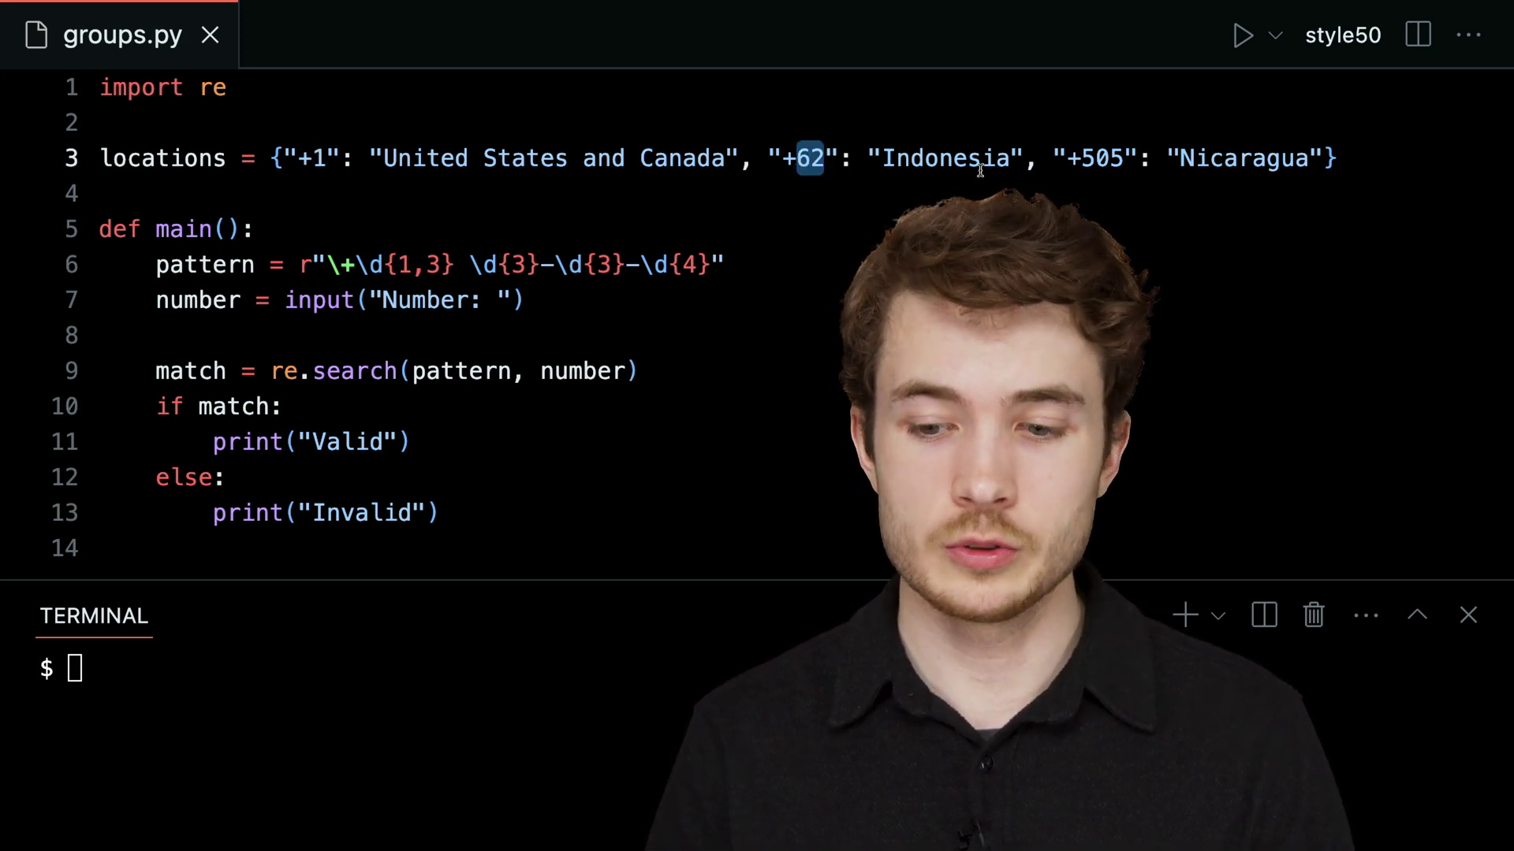
left_click(1112, 159)
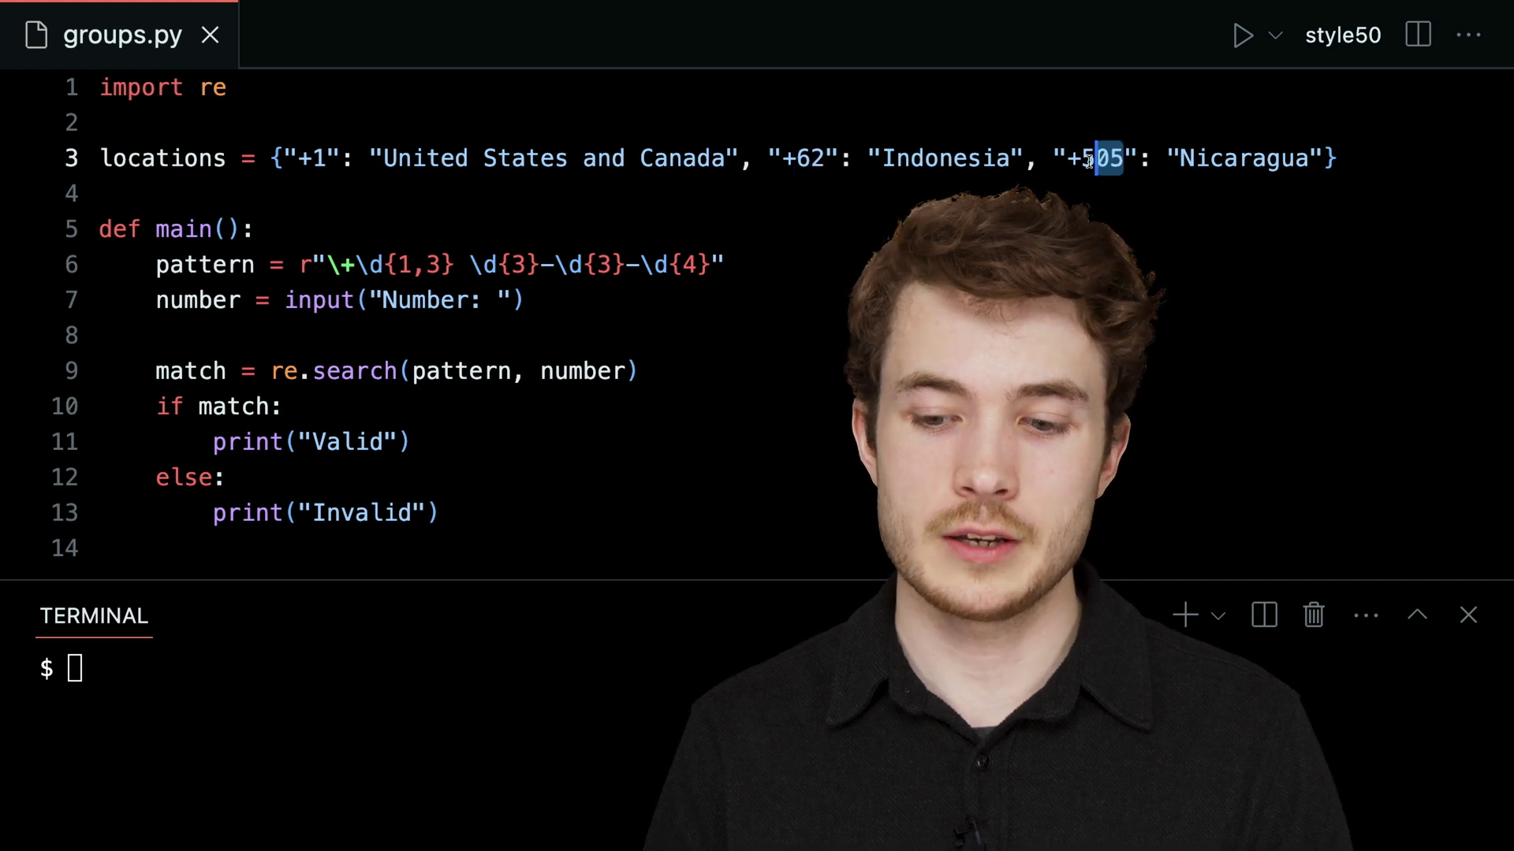
left_click_drag(1088, 159, 1080, 159)
left_click_drag(400, 265, 441, 267)
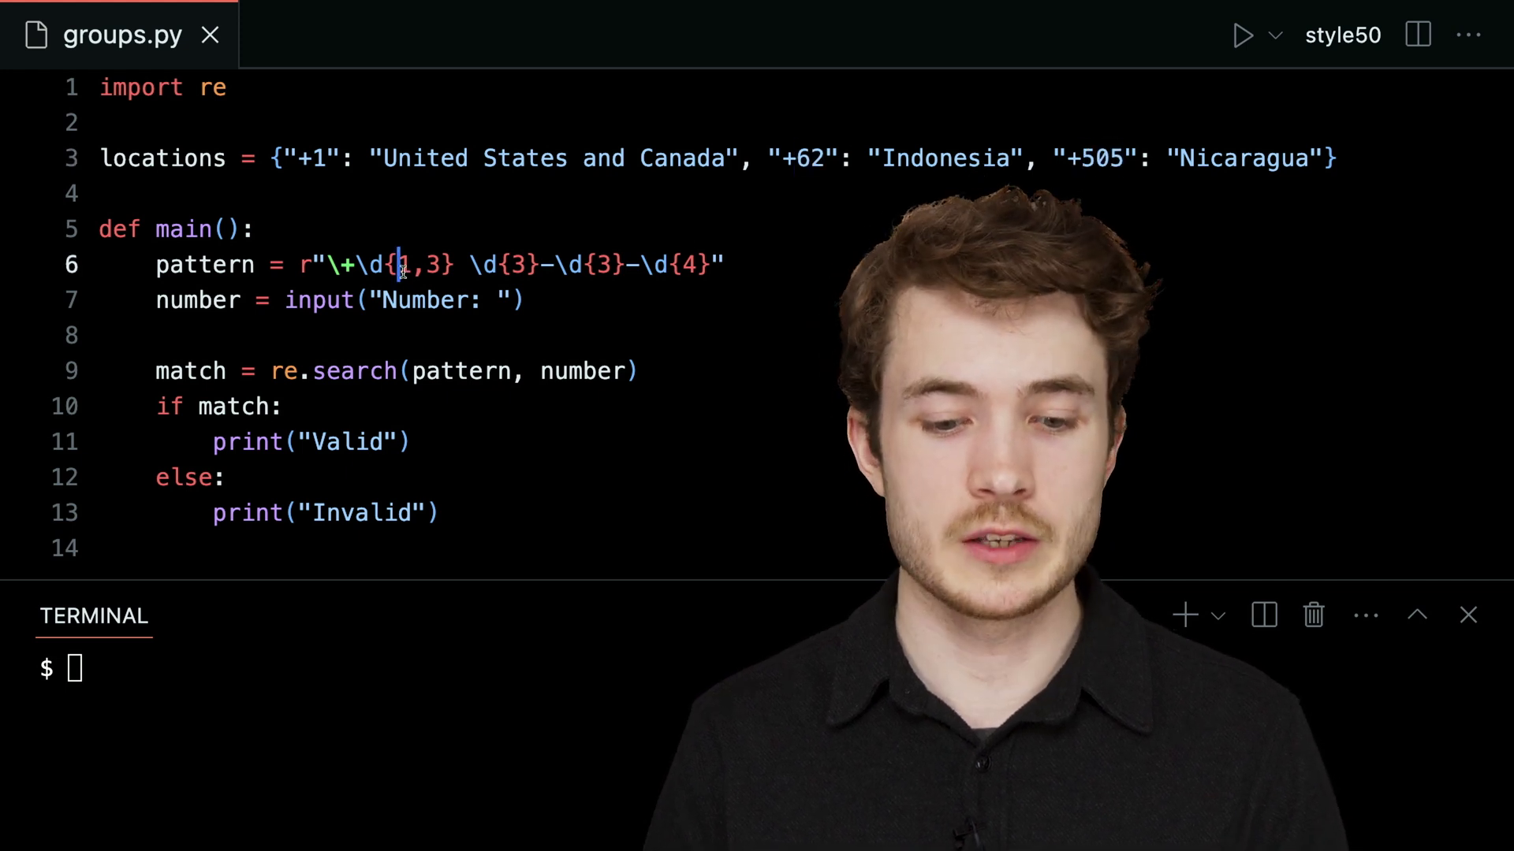
left_click(366, 267)
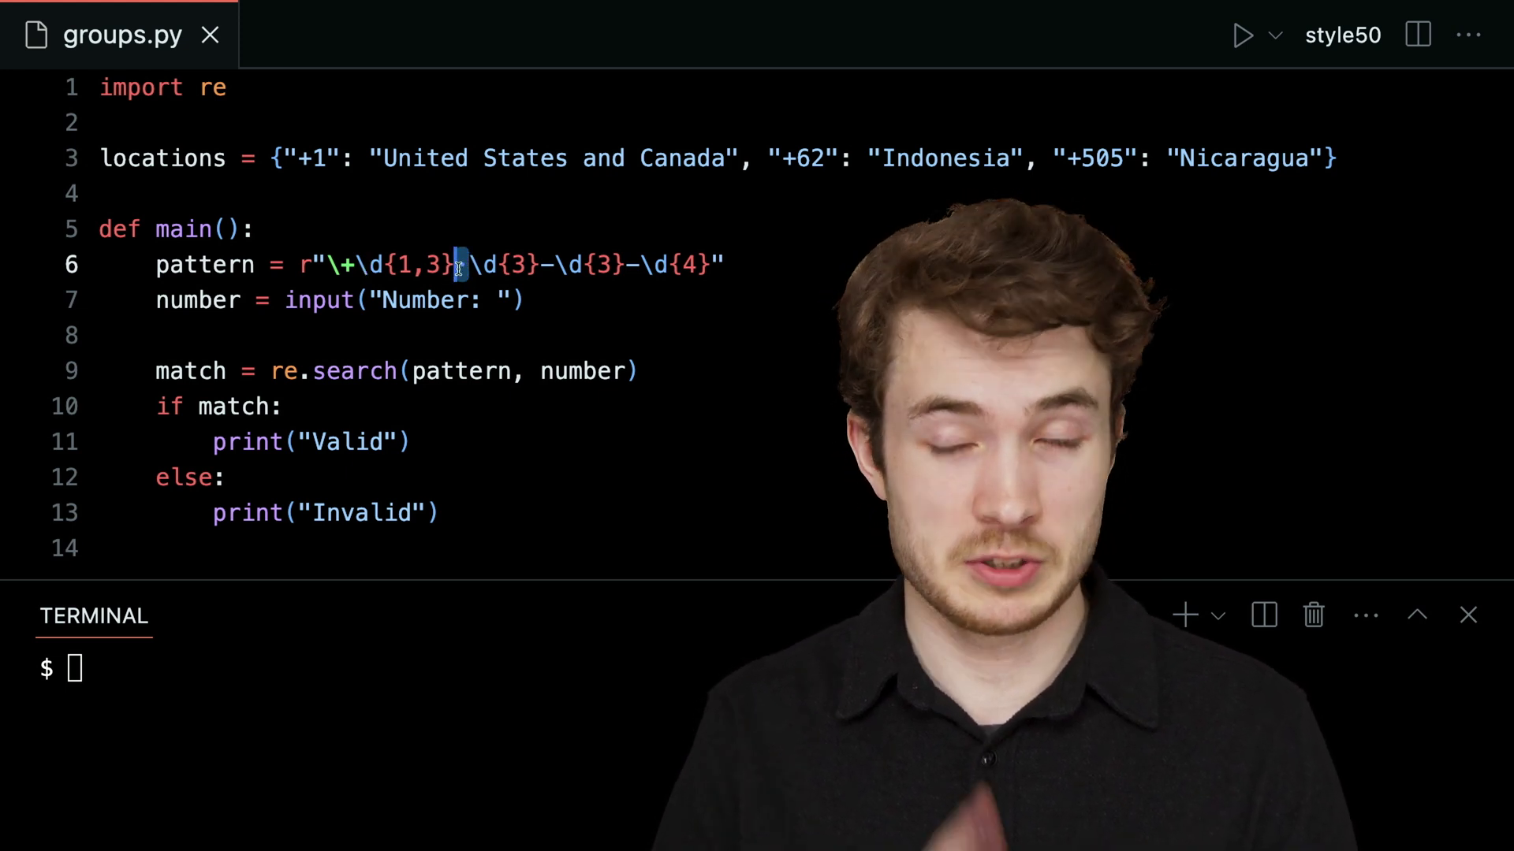
Highlight the remaining \d{3}, \d{3} and \d{4} digit groups of the pattern.
left_click(489, 267)
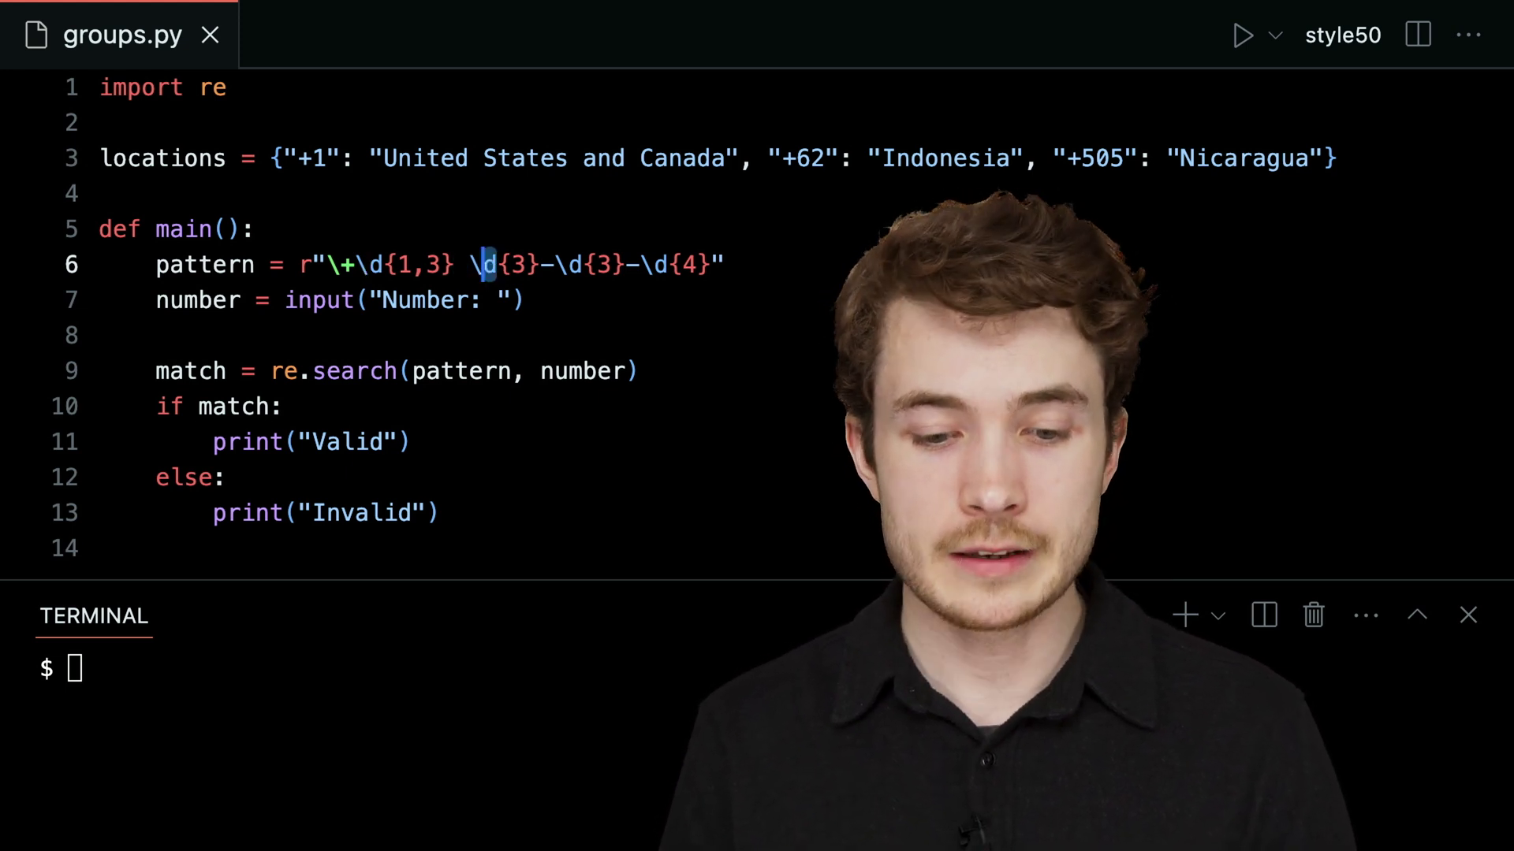
left_click(512, 265)
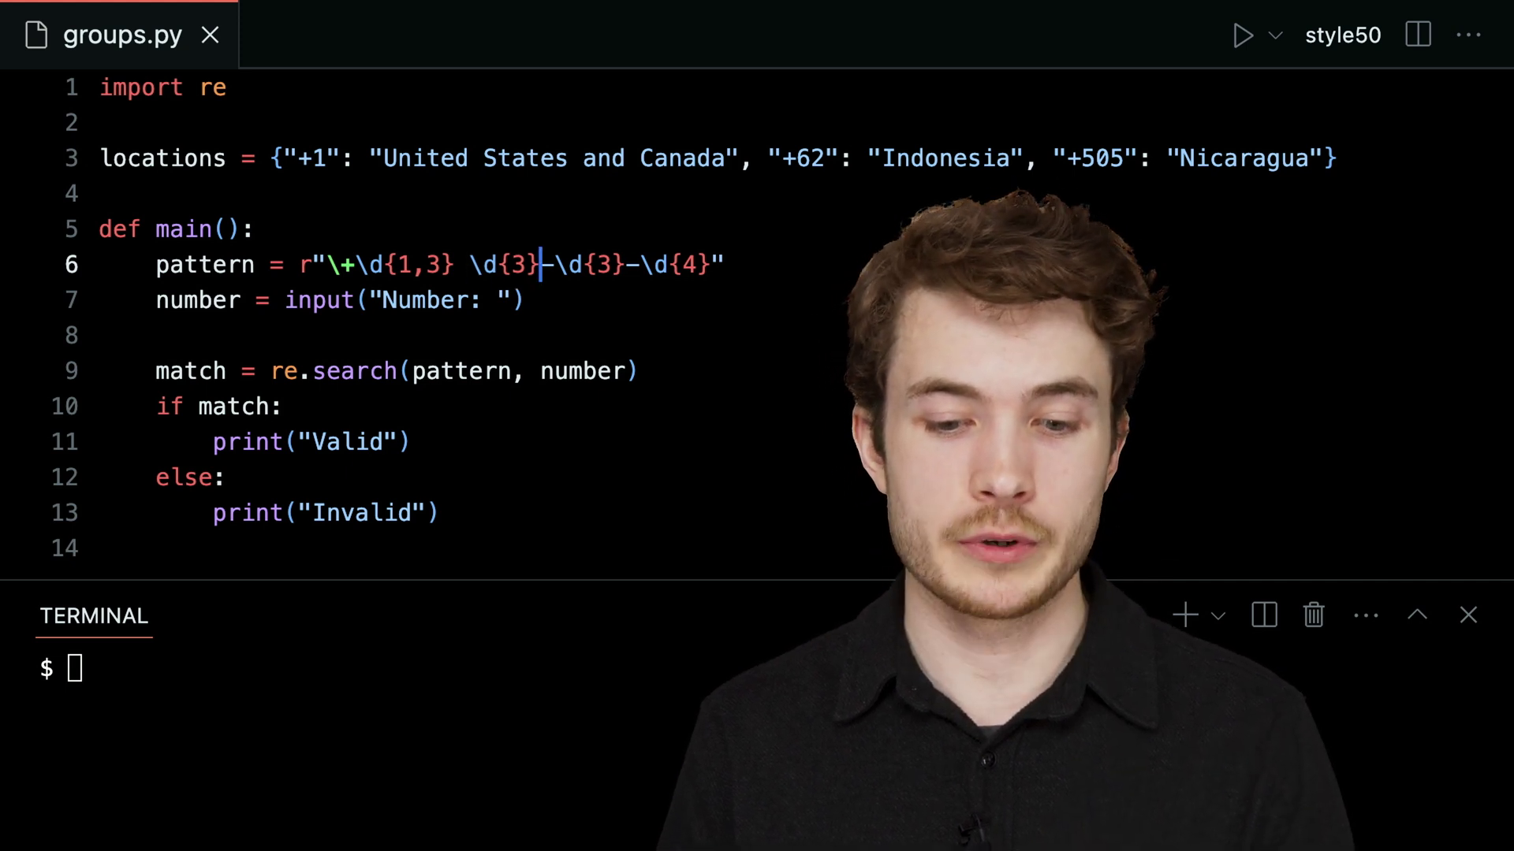
left_click_drag(554, 265, 610, 265)
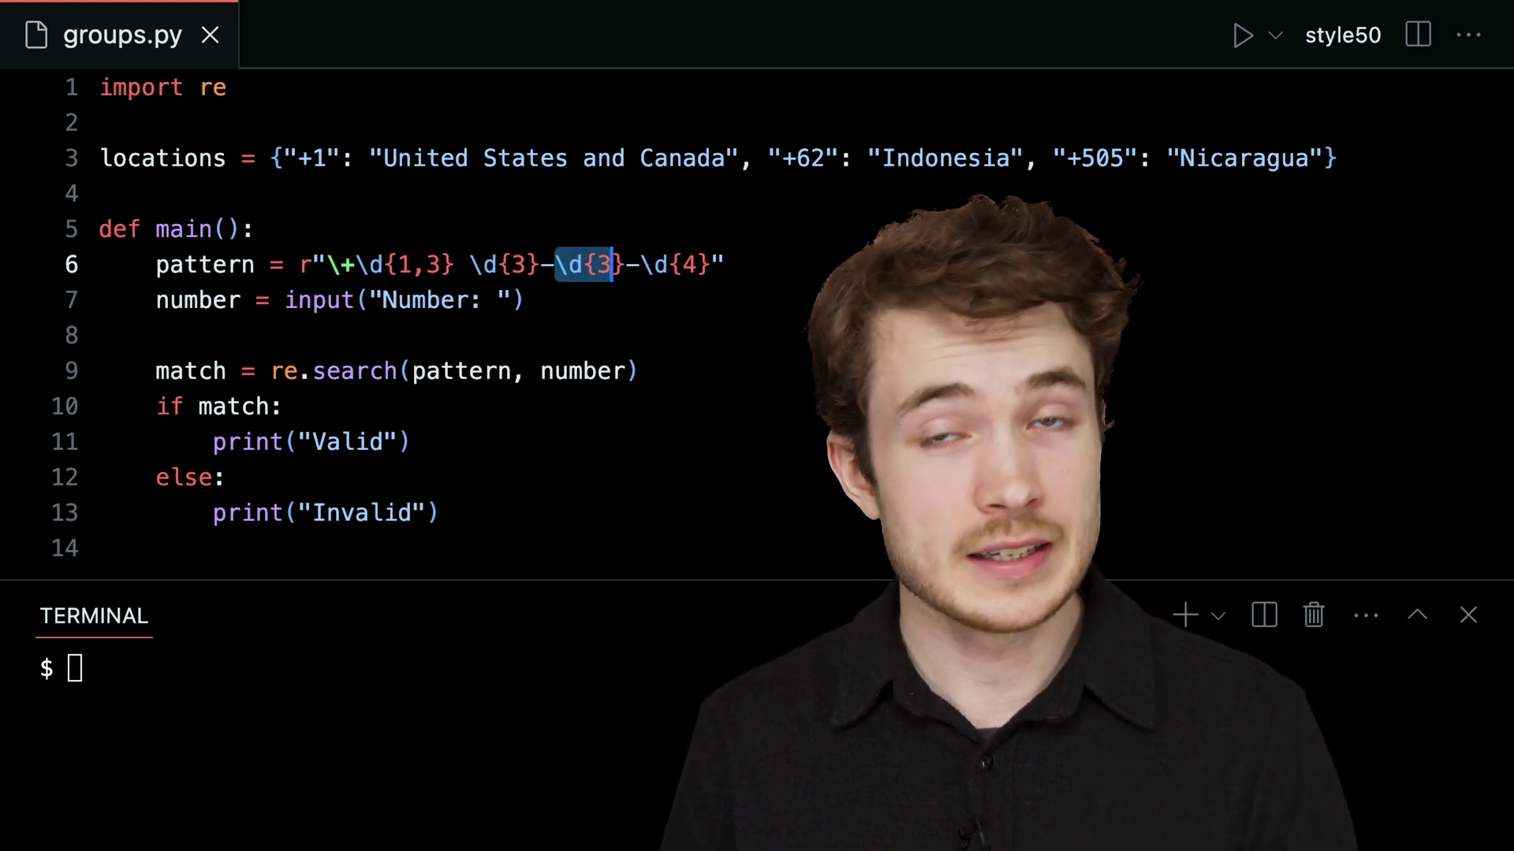
key("Right")
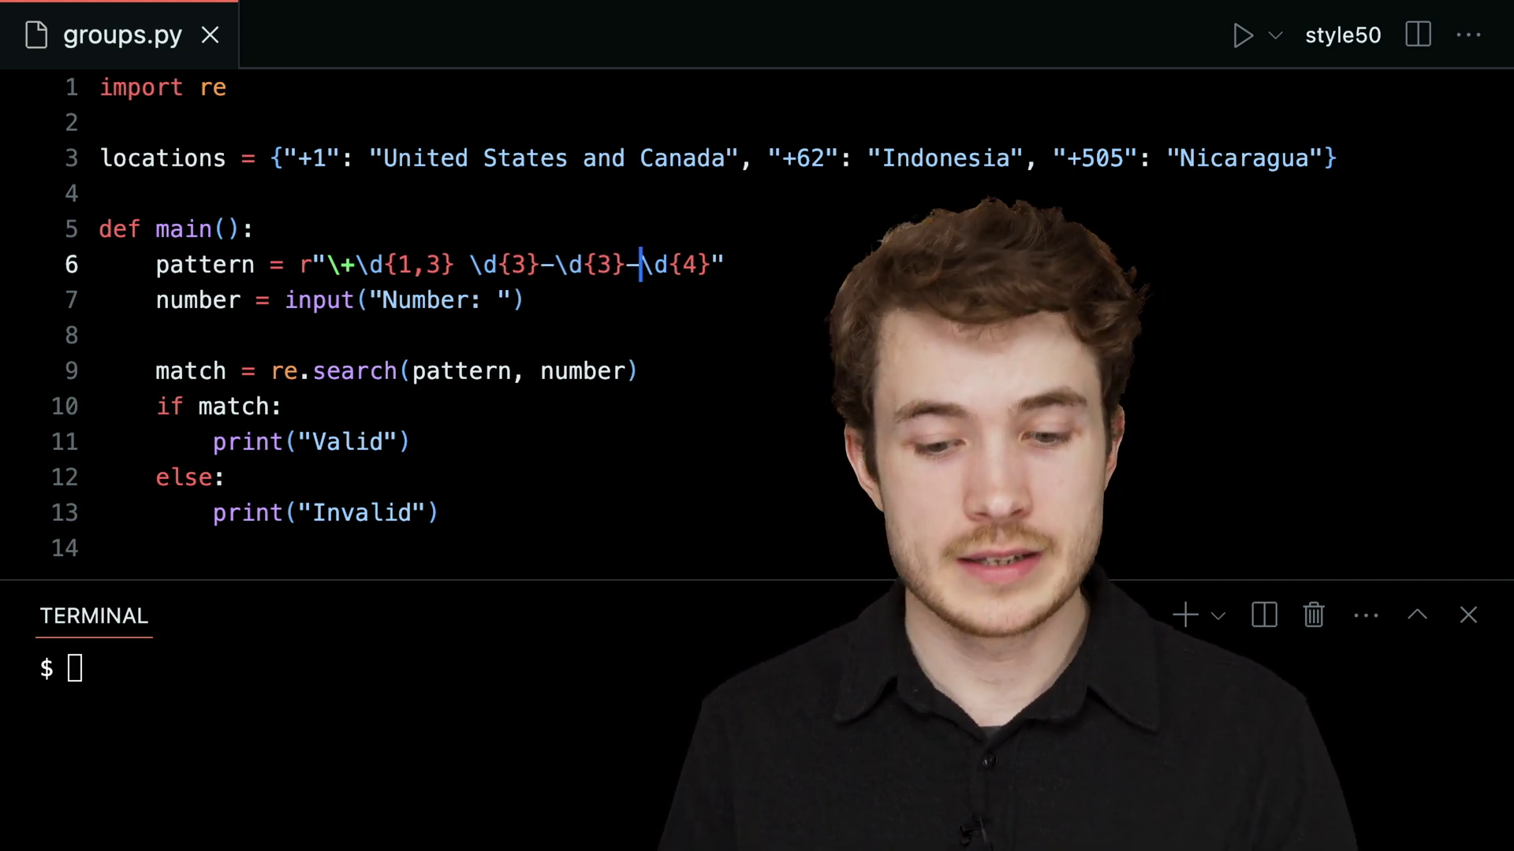
left_click_drag(640, 266, 710, 265)
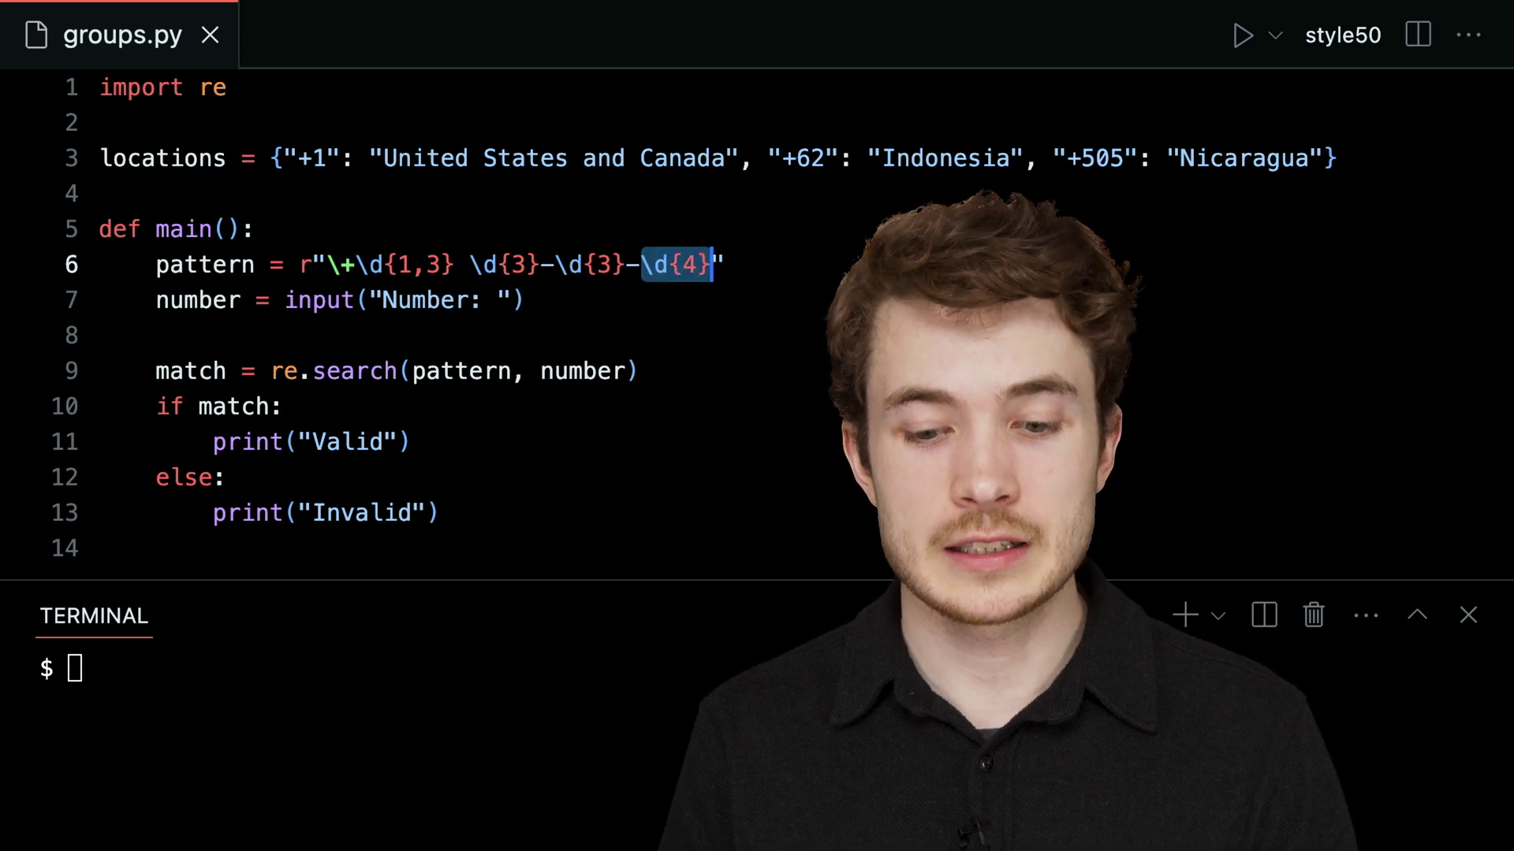
key("Right")
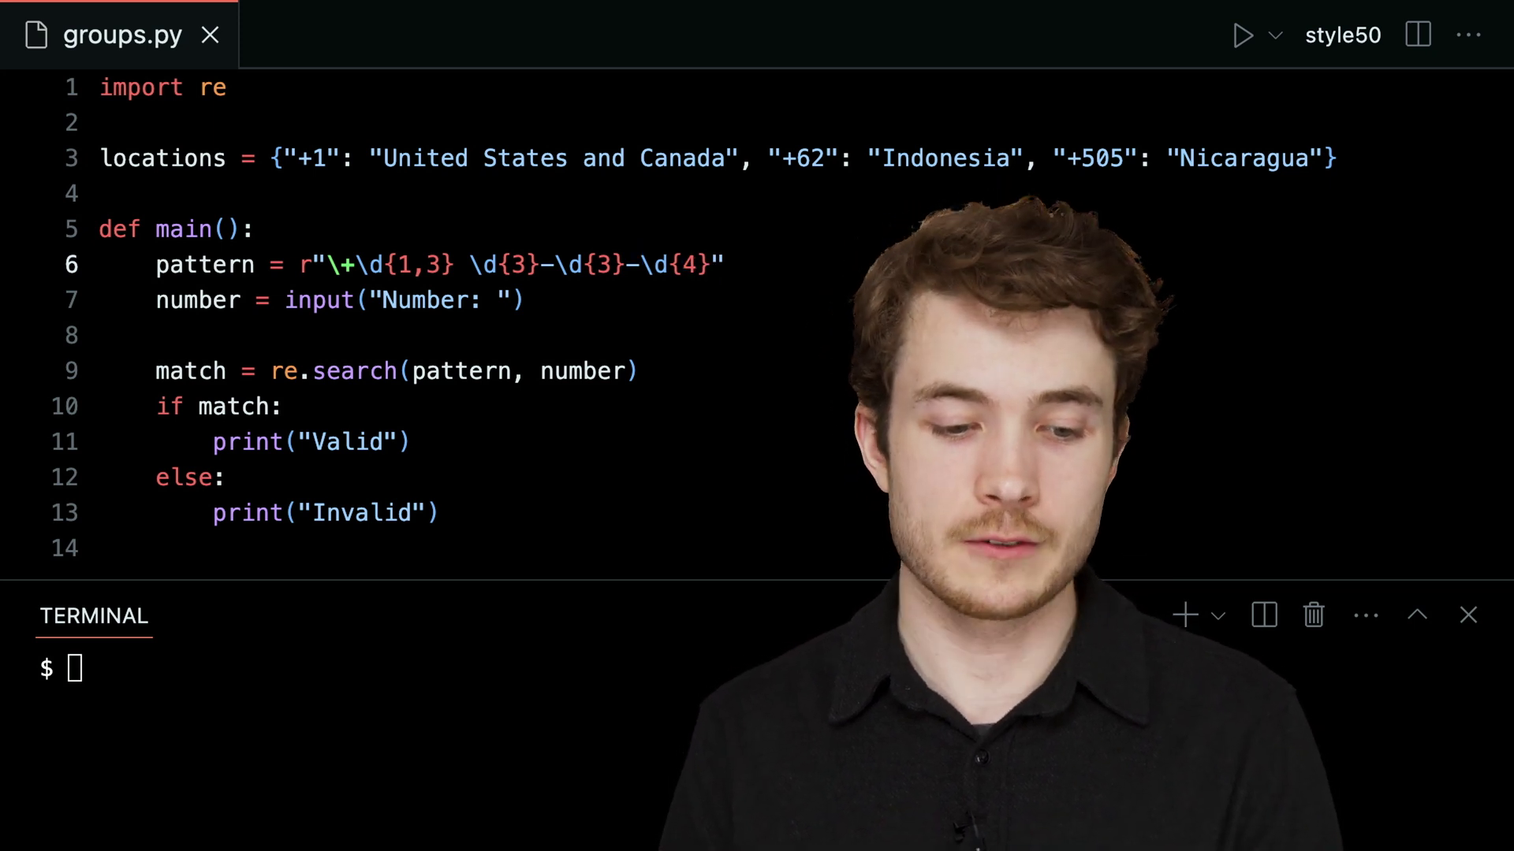
Point out the number variable, the re.search call and the match variable.
left_click(157, 372)
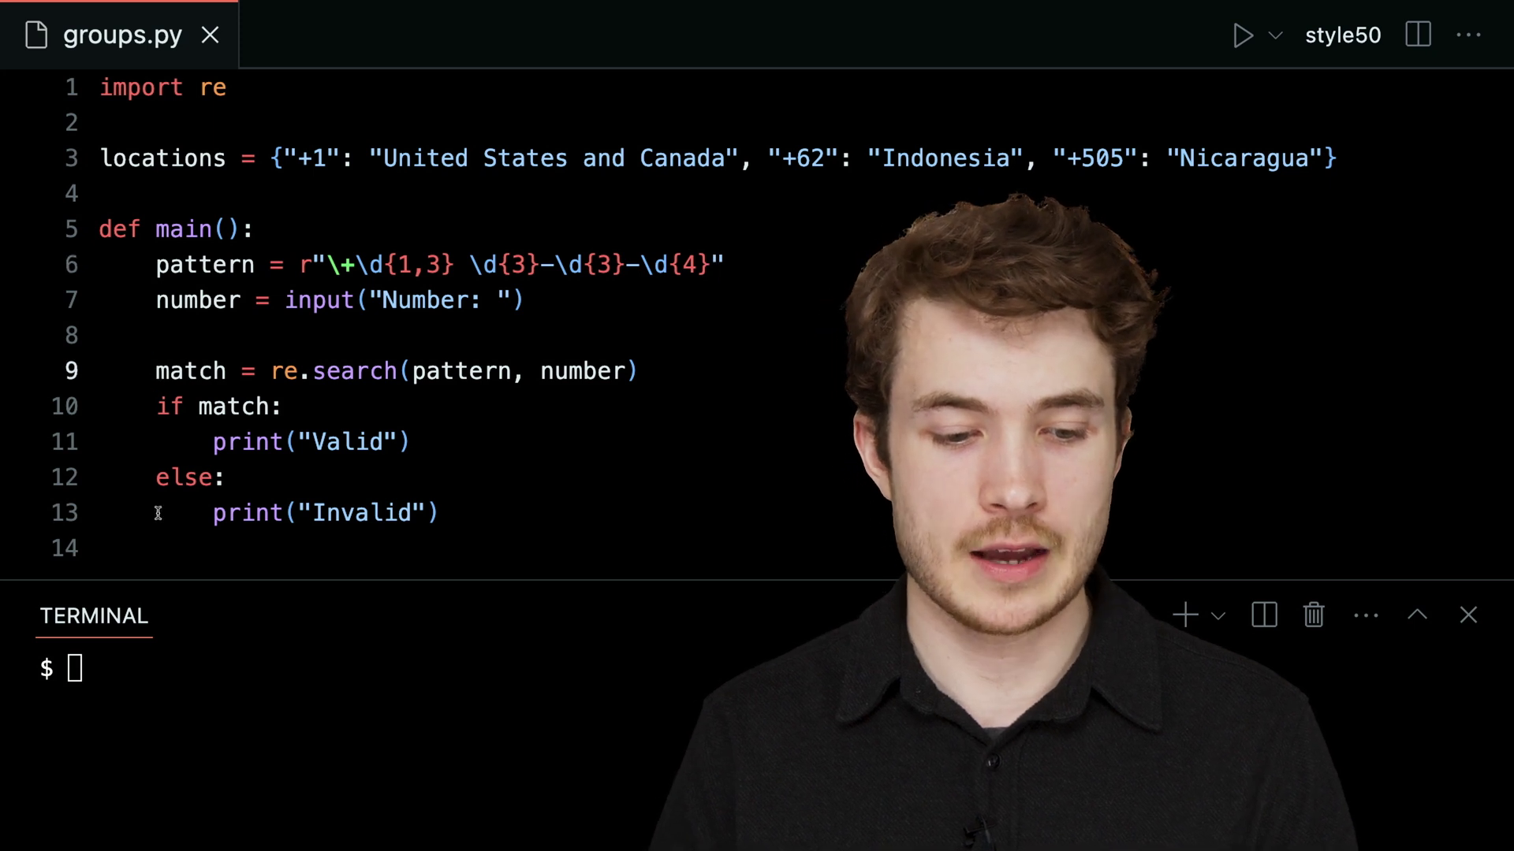
left_click(440, 516)
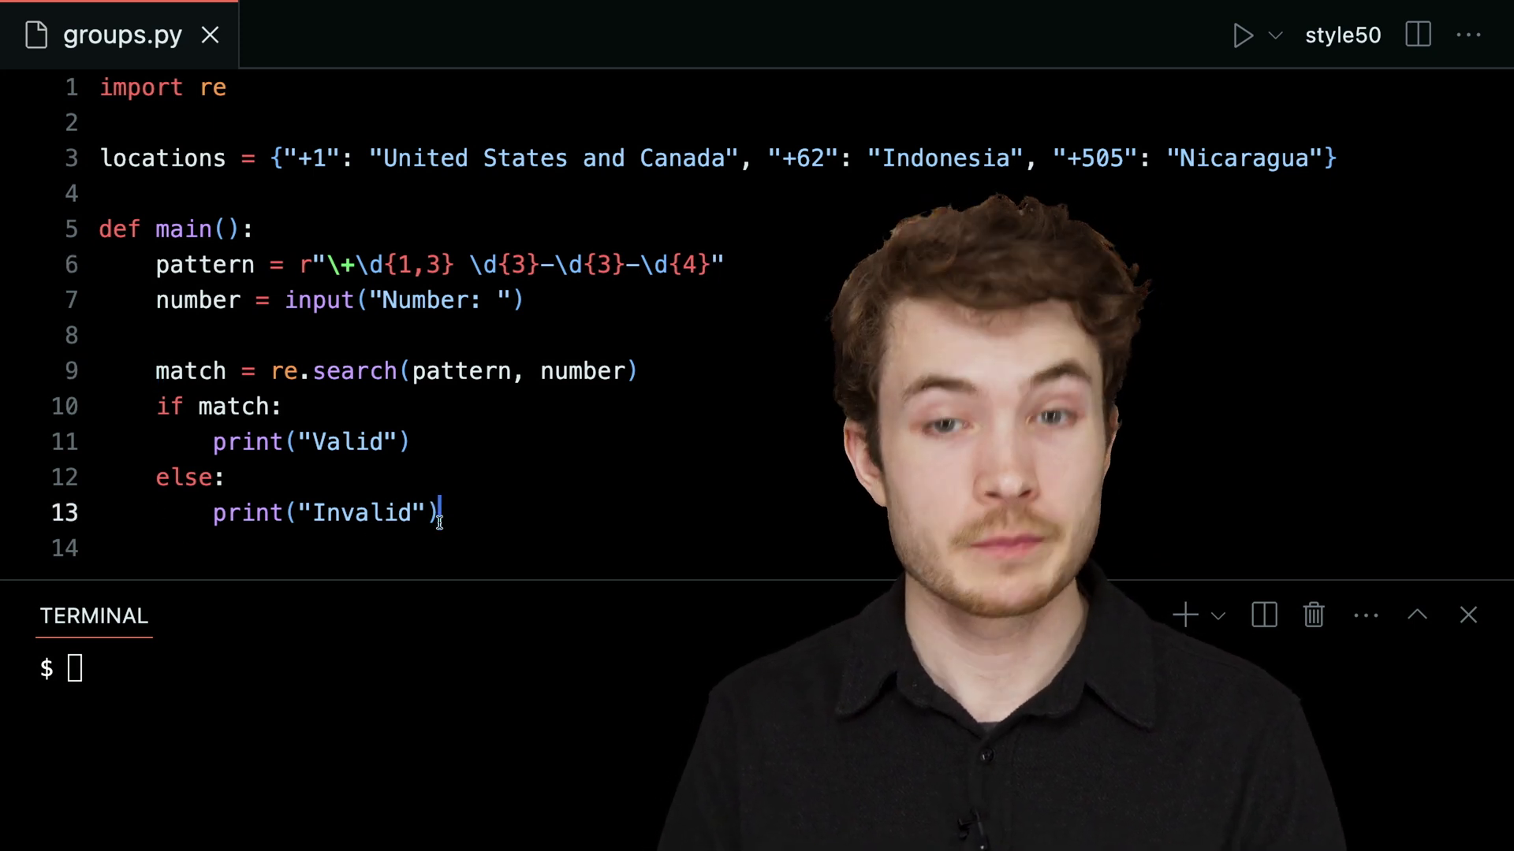
double_click(221, 300)
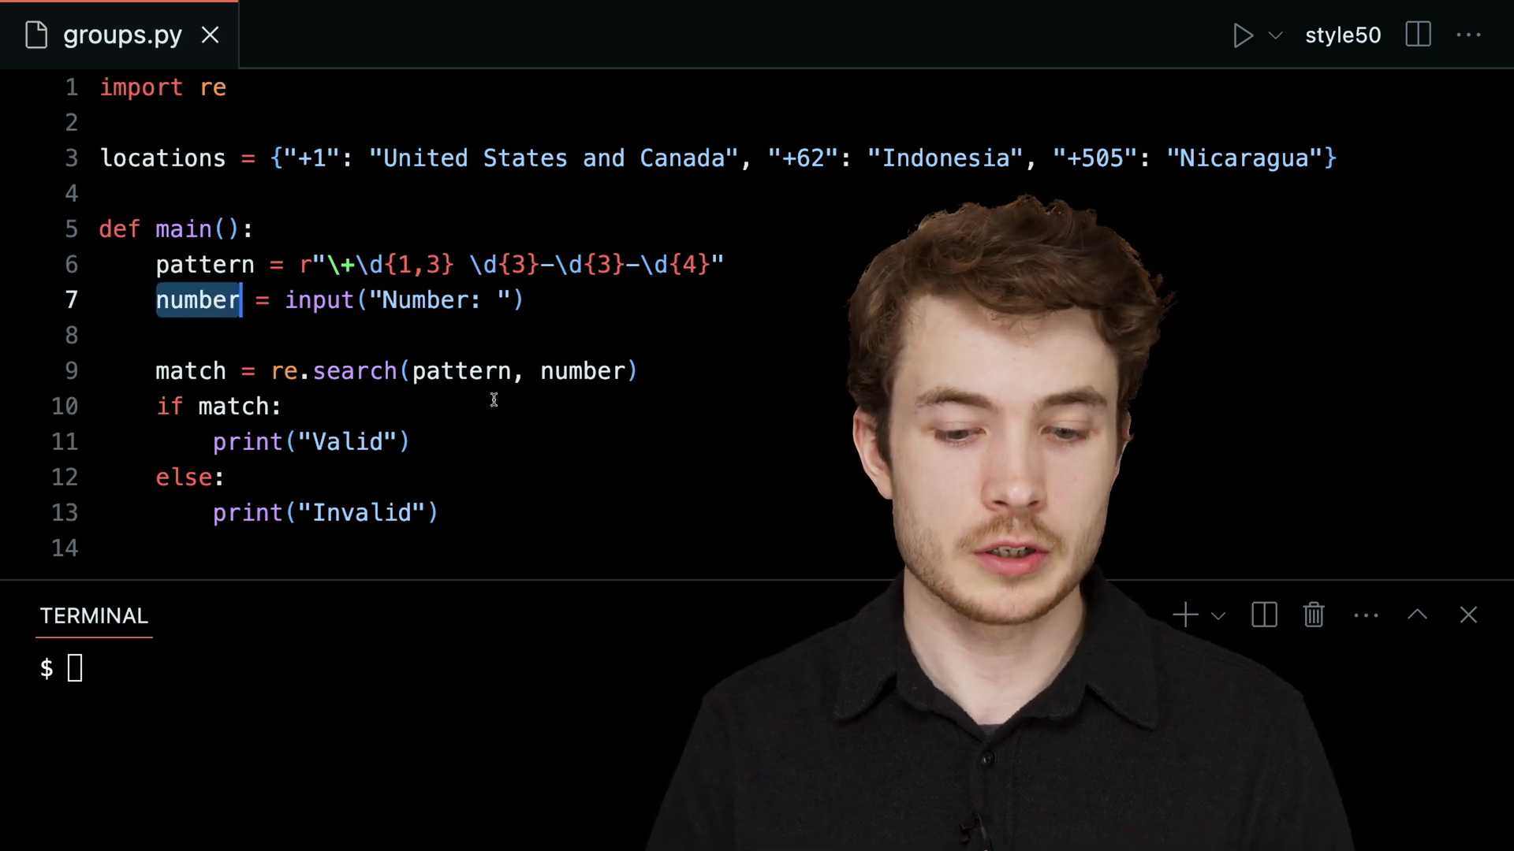
left_click(433, 533)
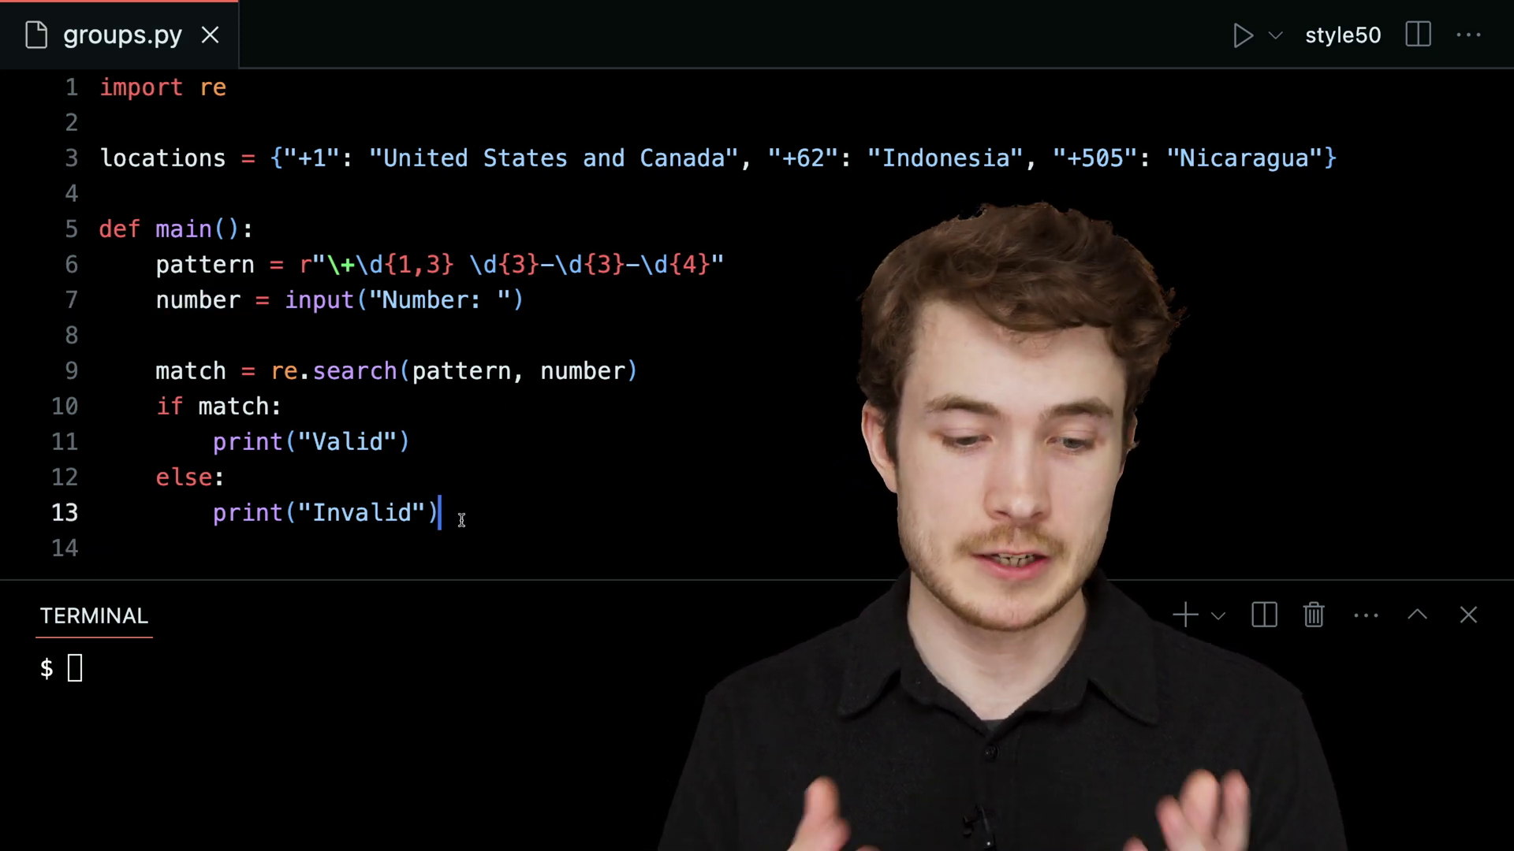
double_click(337, 377)
double_click(190, 372)
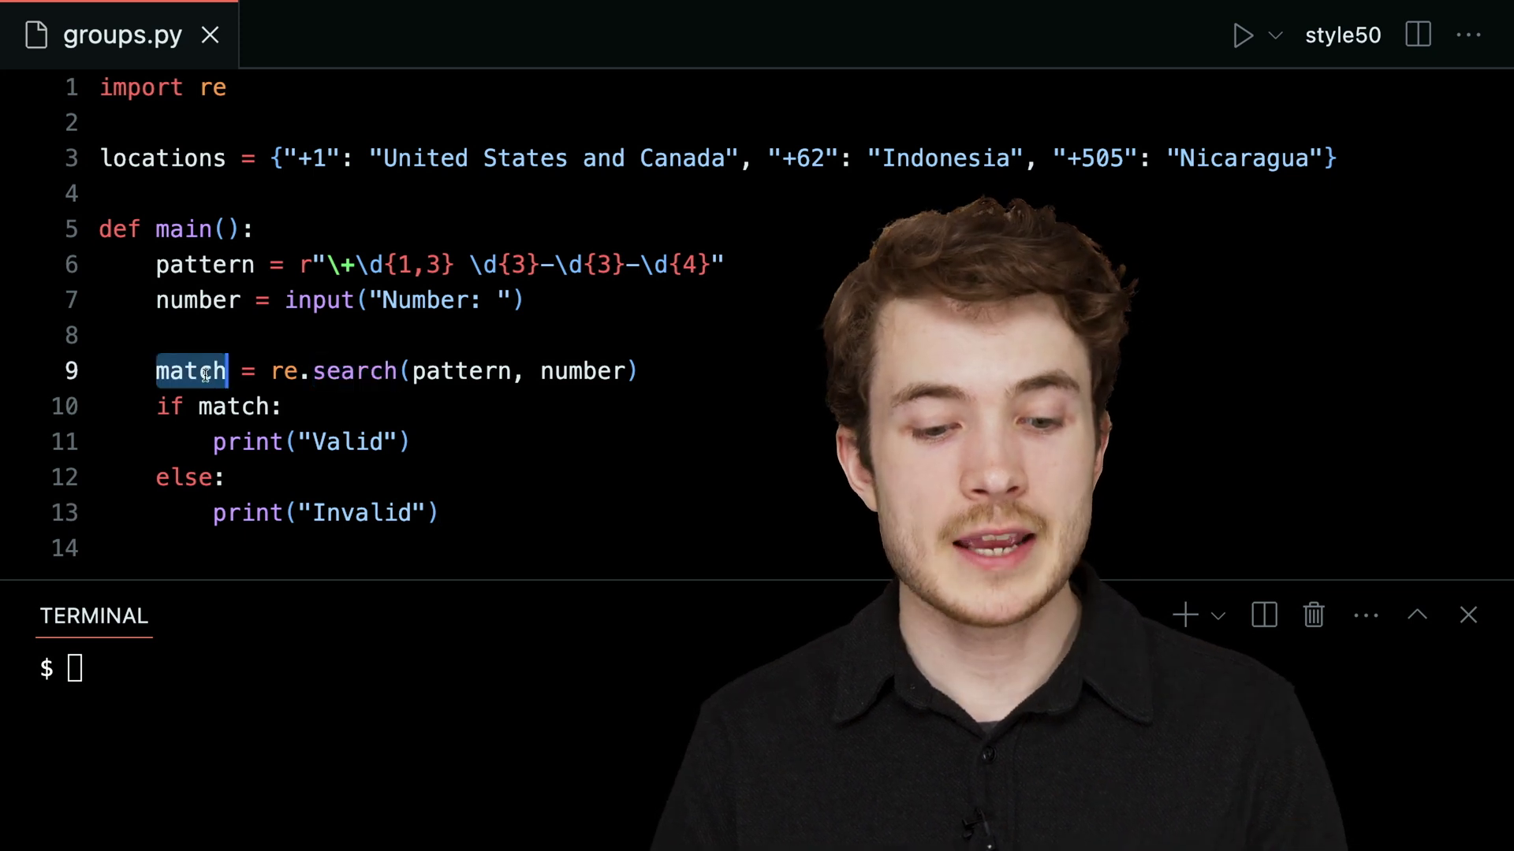
Highlight the search's pattern and number arguments, the if match check and both prints.
left_click(456, 374)
double_click(456, 375)
left_click(566, 374)
double_click(566, 374)
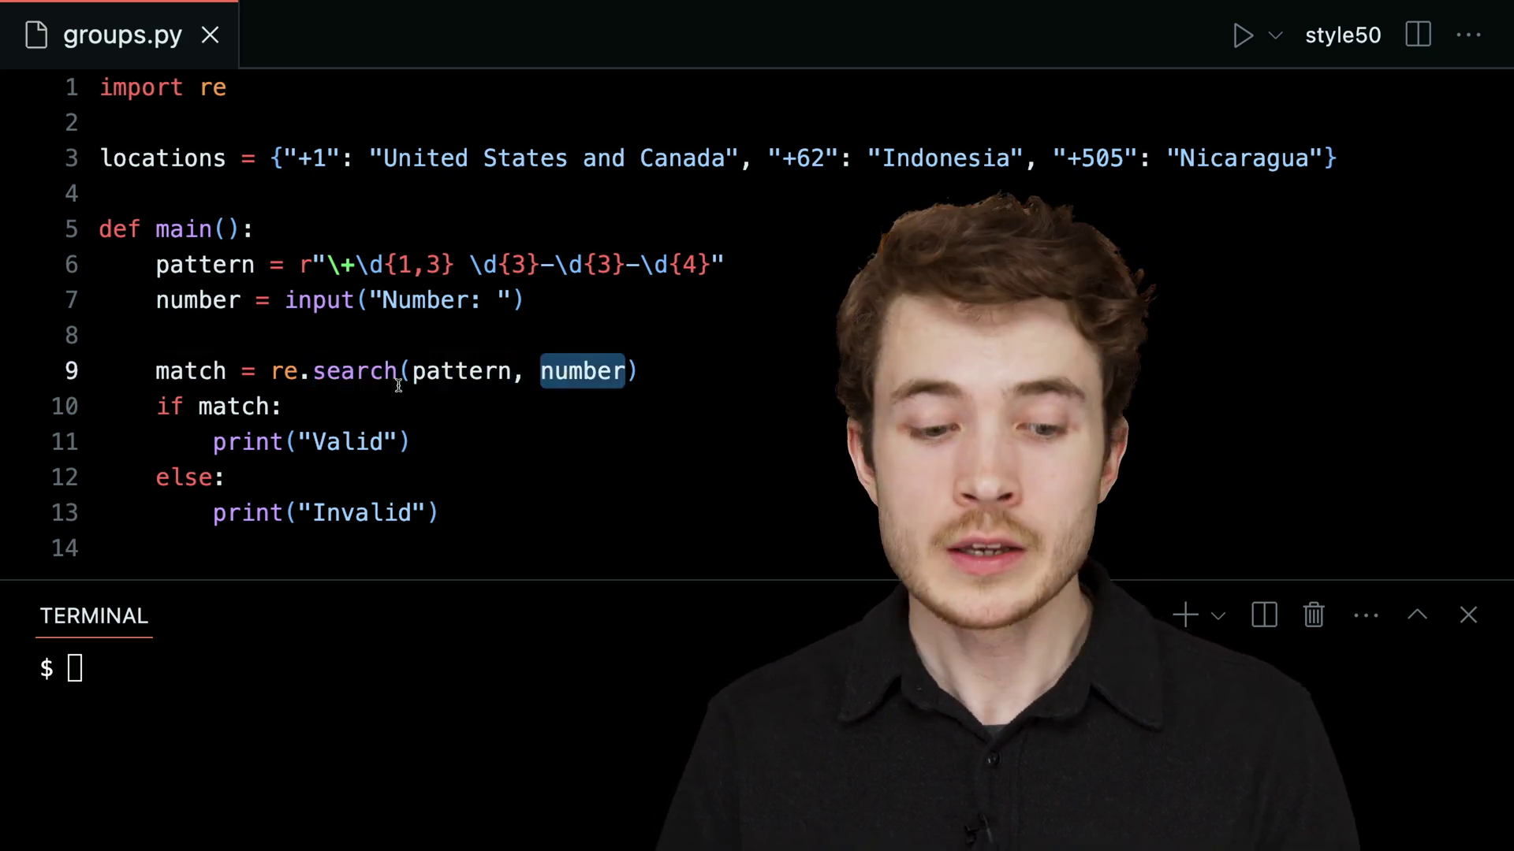
double_click(218, 410)
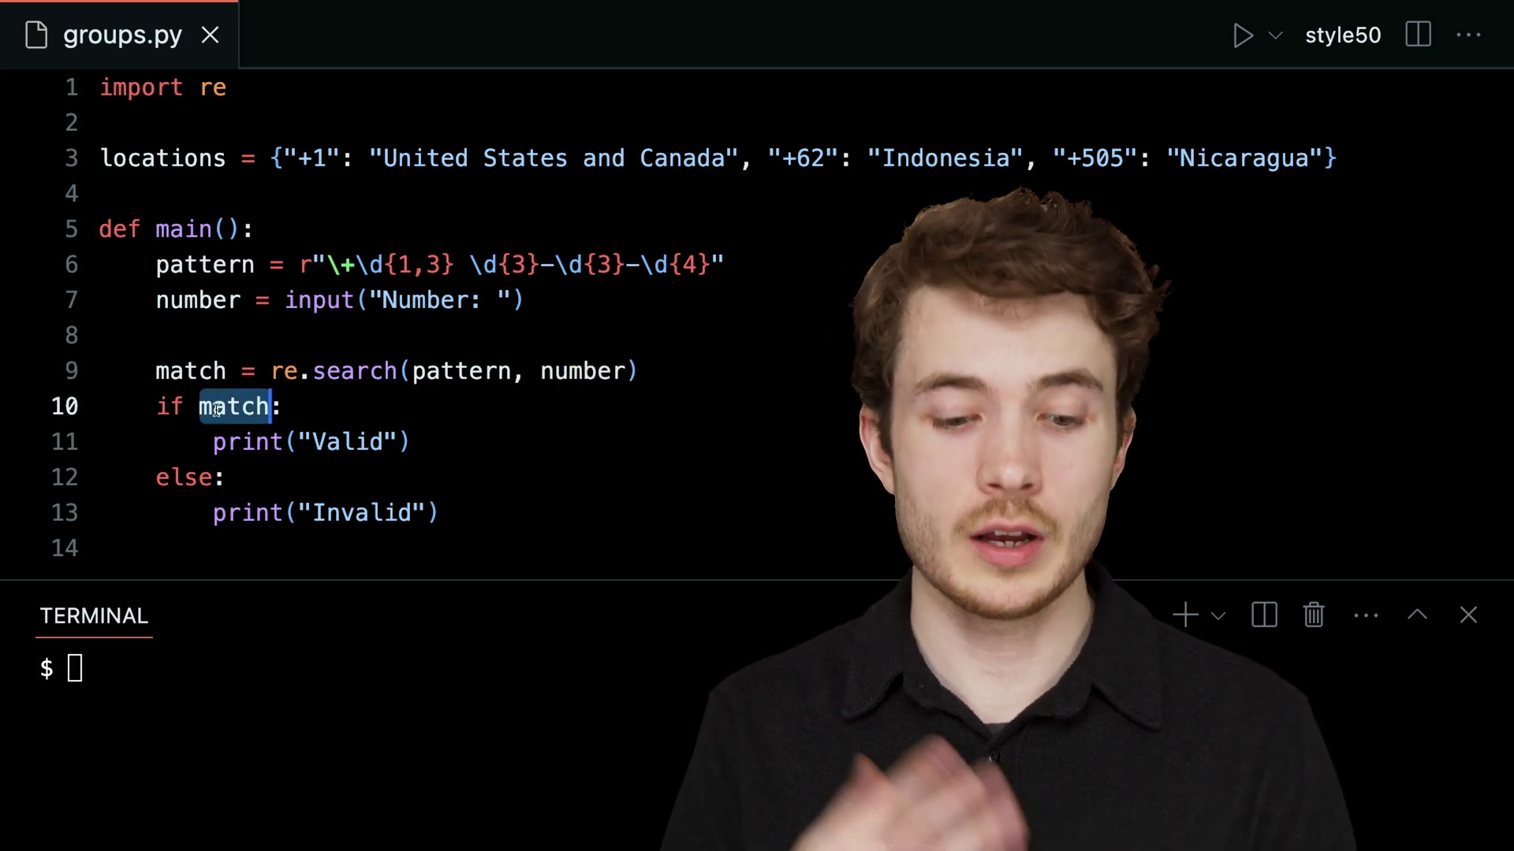
left_click(186, 450)
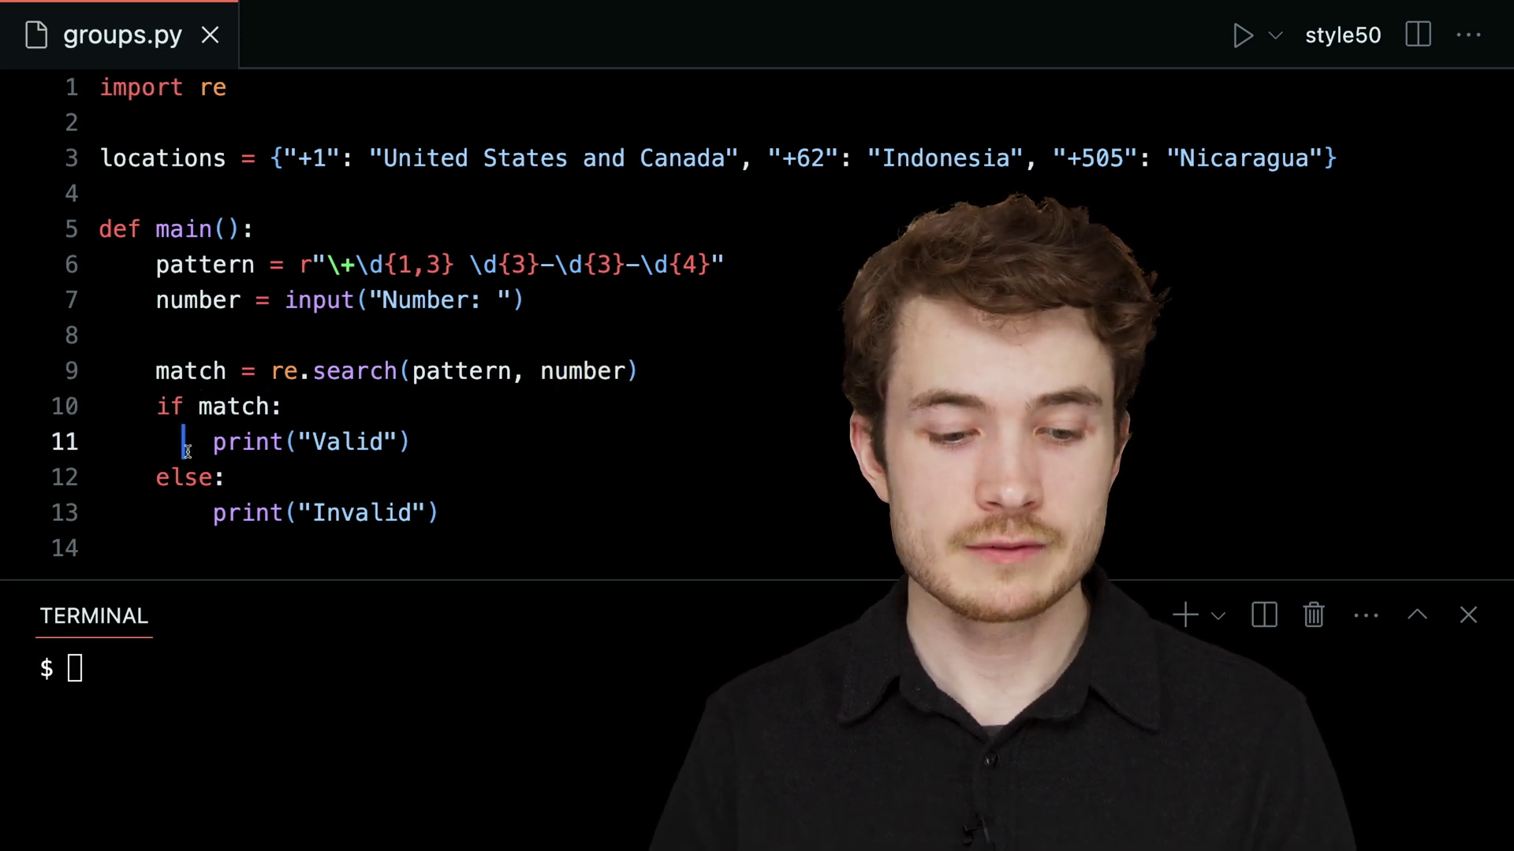
left_click(214, 516)
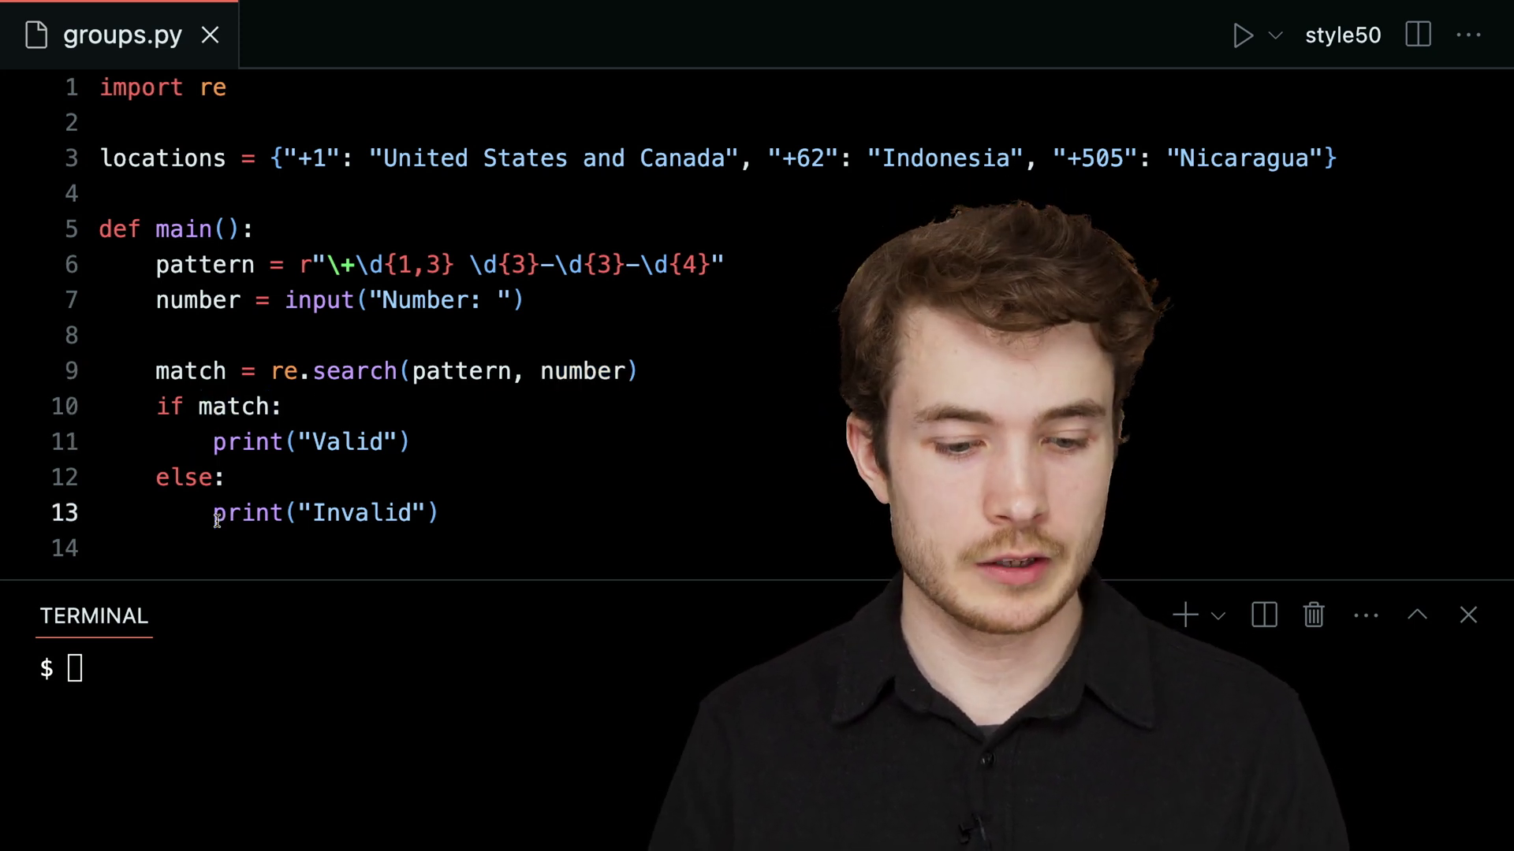
scroll(359, 501, "down", 2)
Add two blank lines after the last code line to make room for main().
left_click(358, 501)
key("Return")
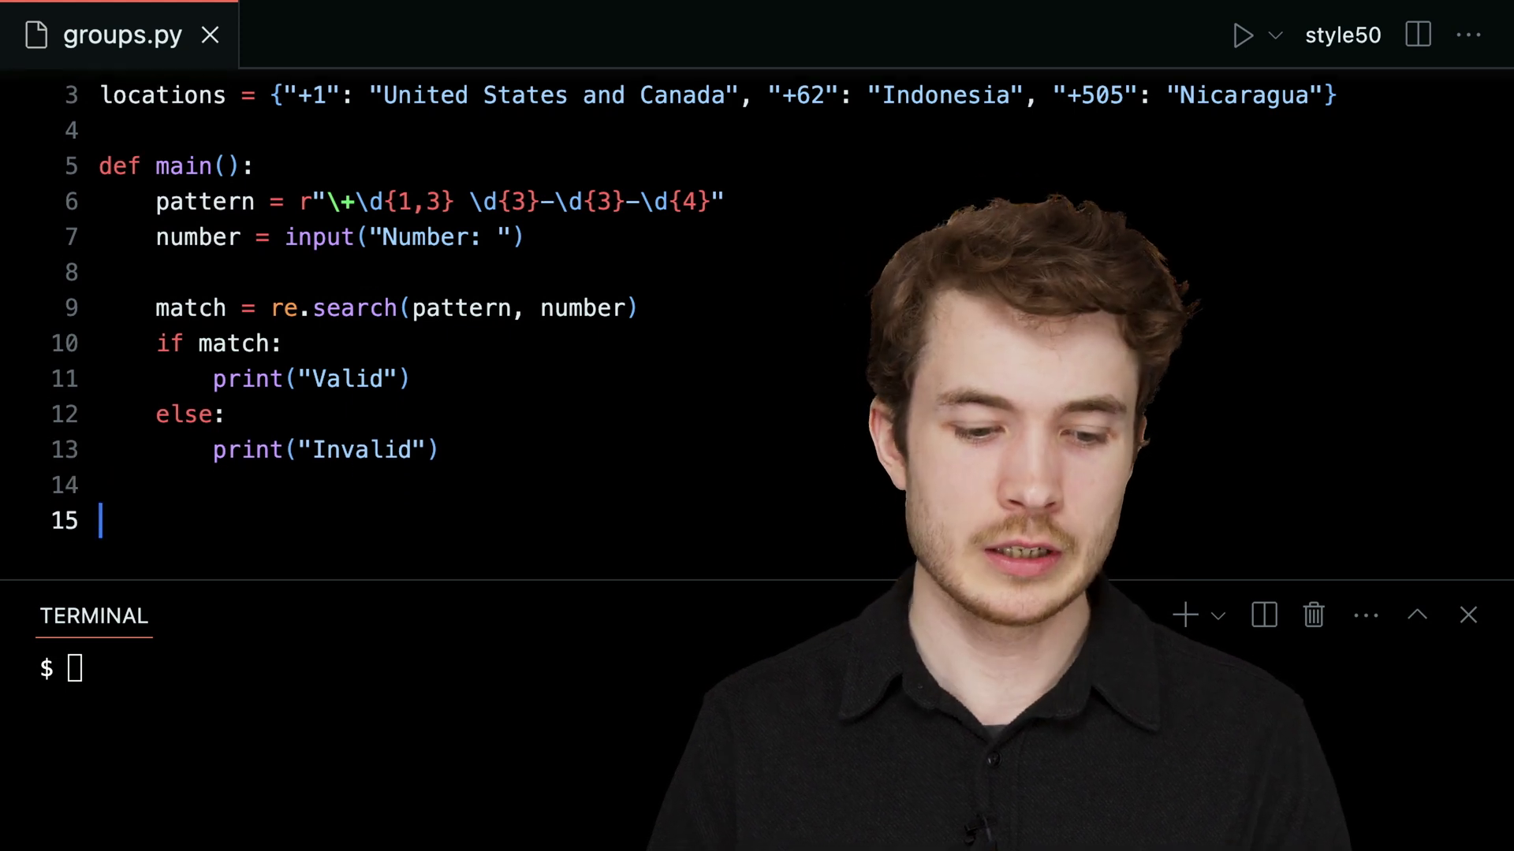
key("Return")
type("main()")
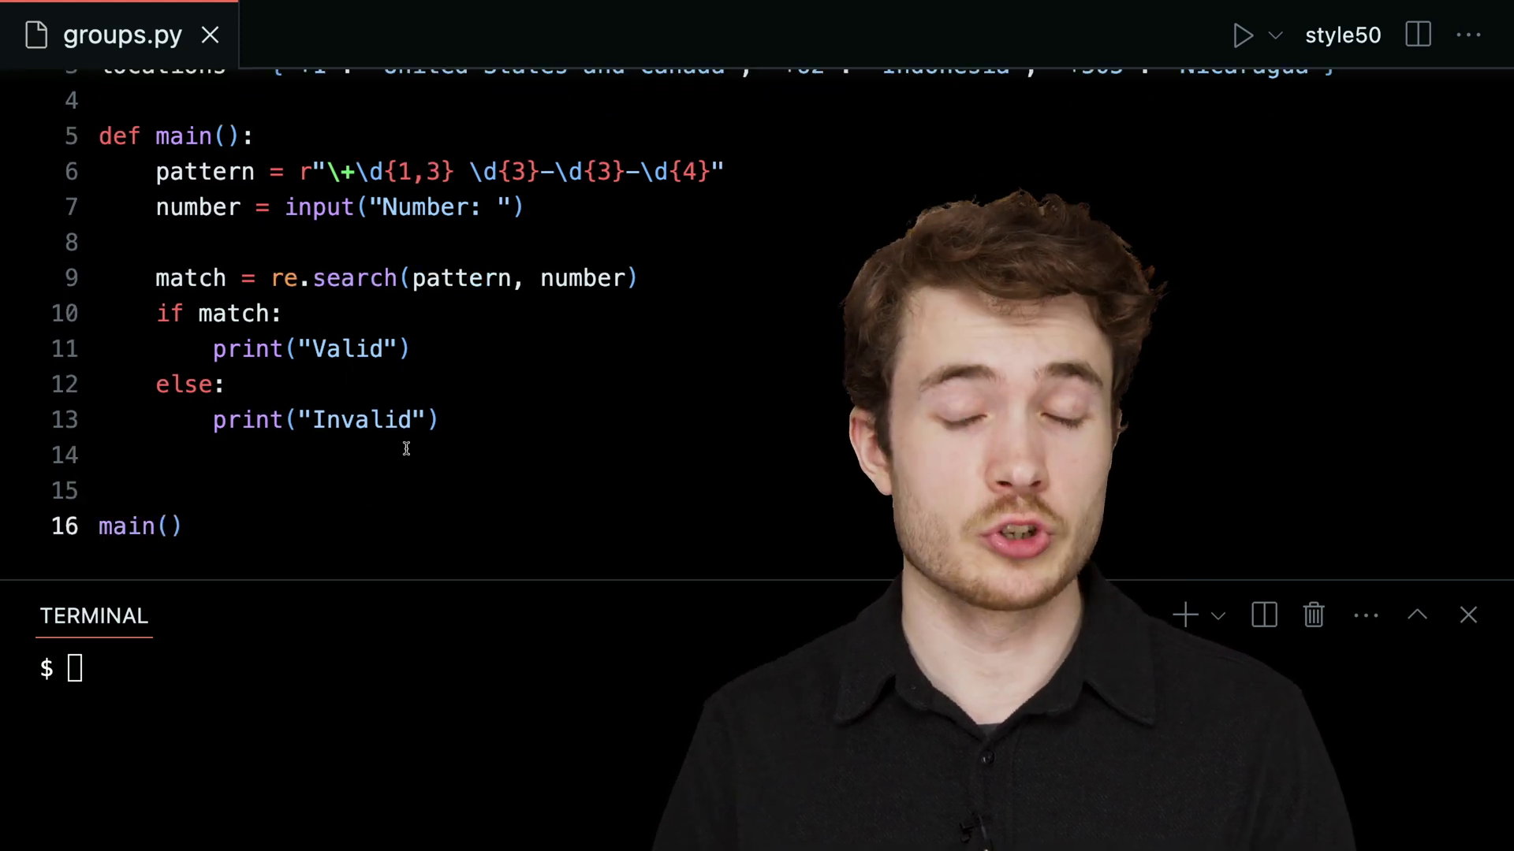
scroll(406, 449, "up", 1)
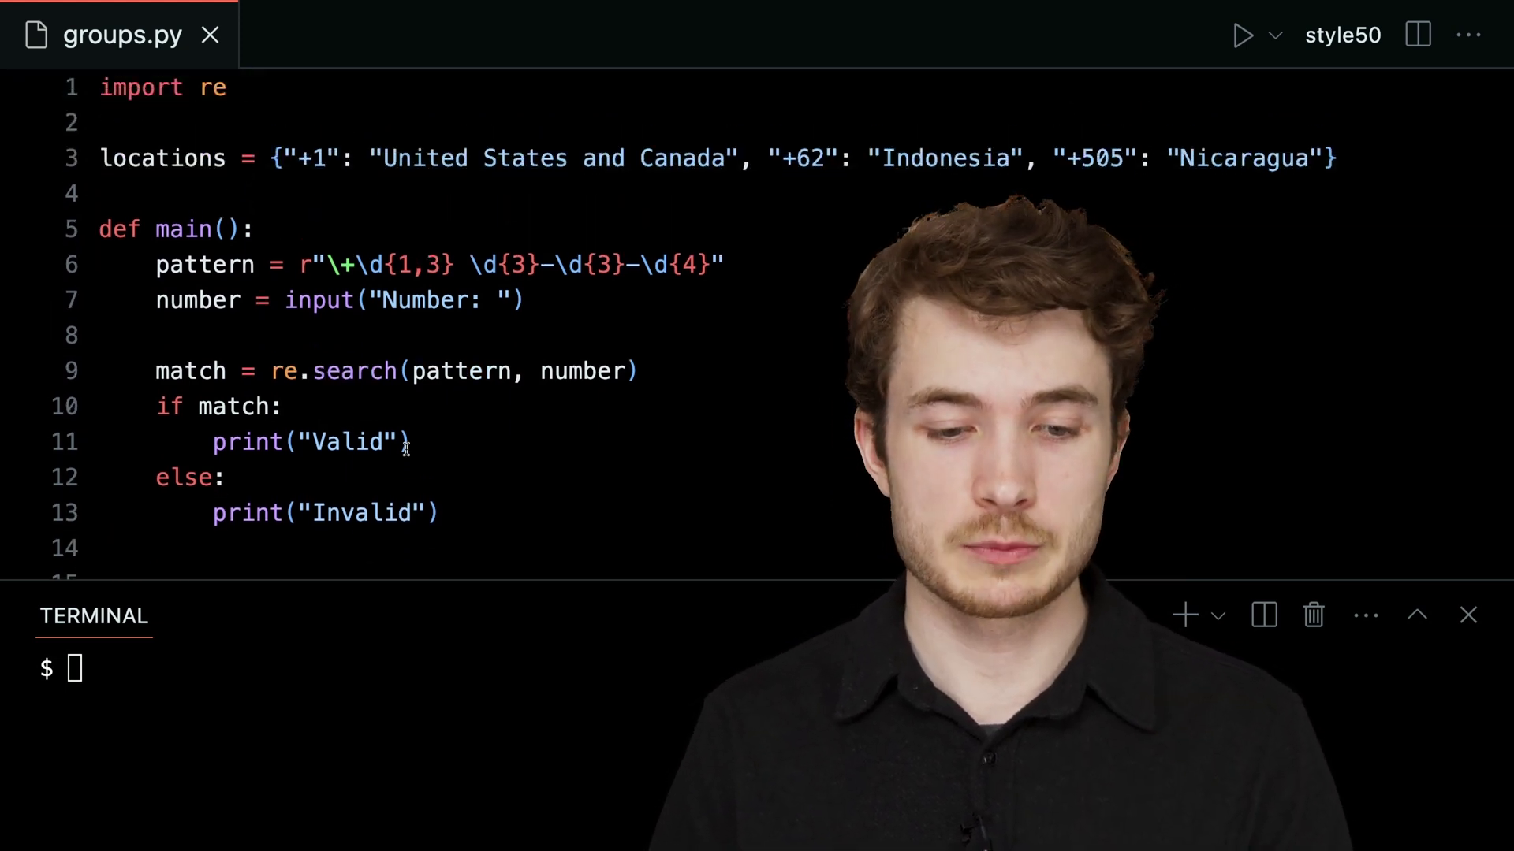
Run groups.py with +1, +62 and +505 numbers, each reported Valid.
left_click(345, 768)
type("python groups.py")
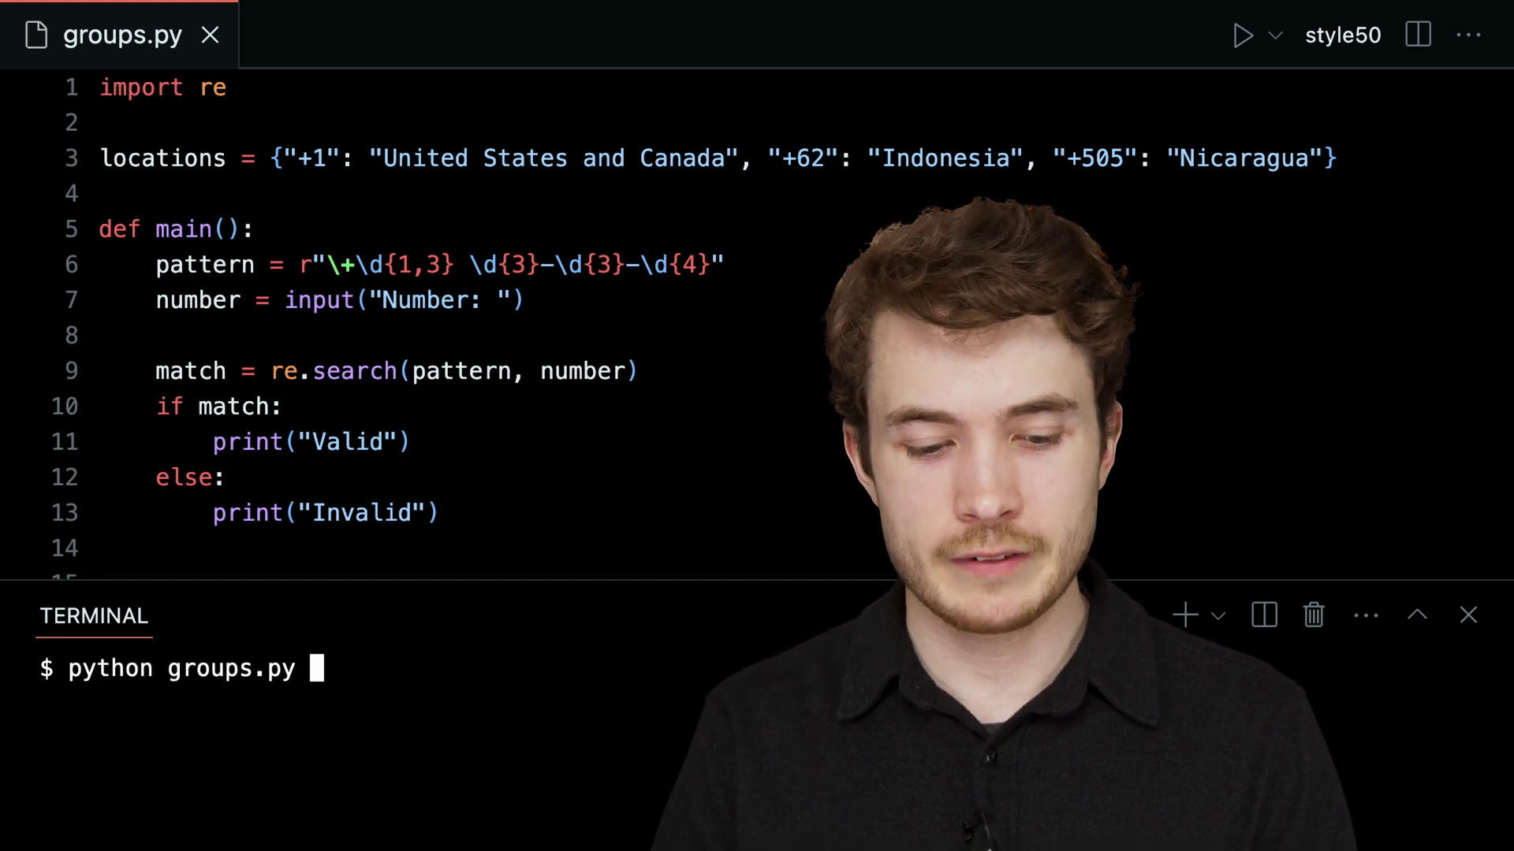
key("Return")
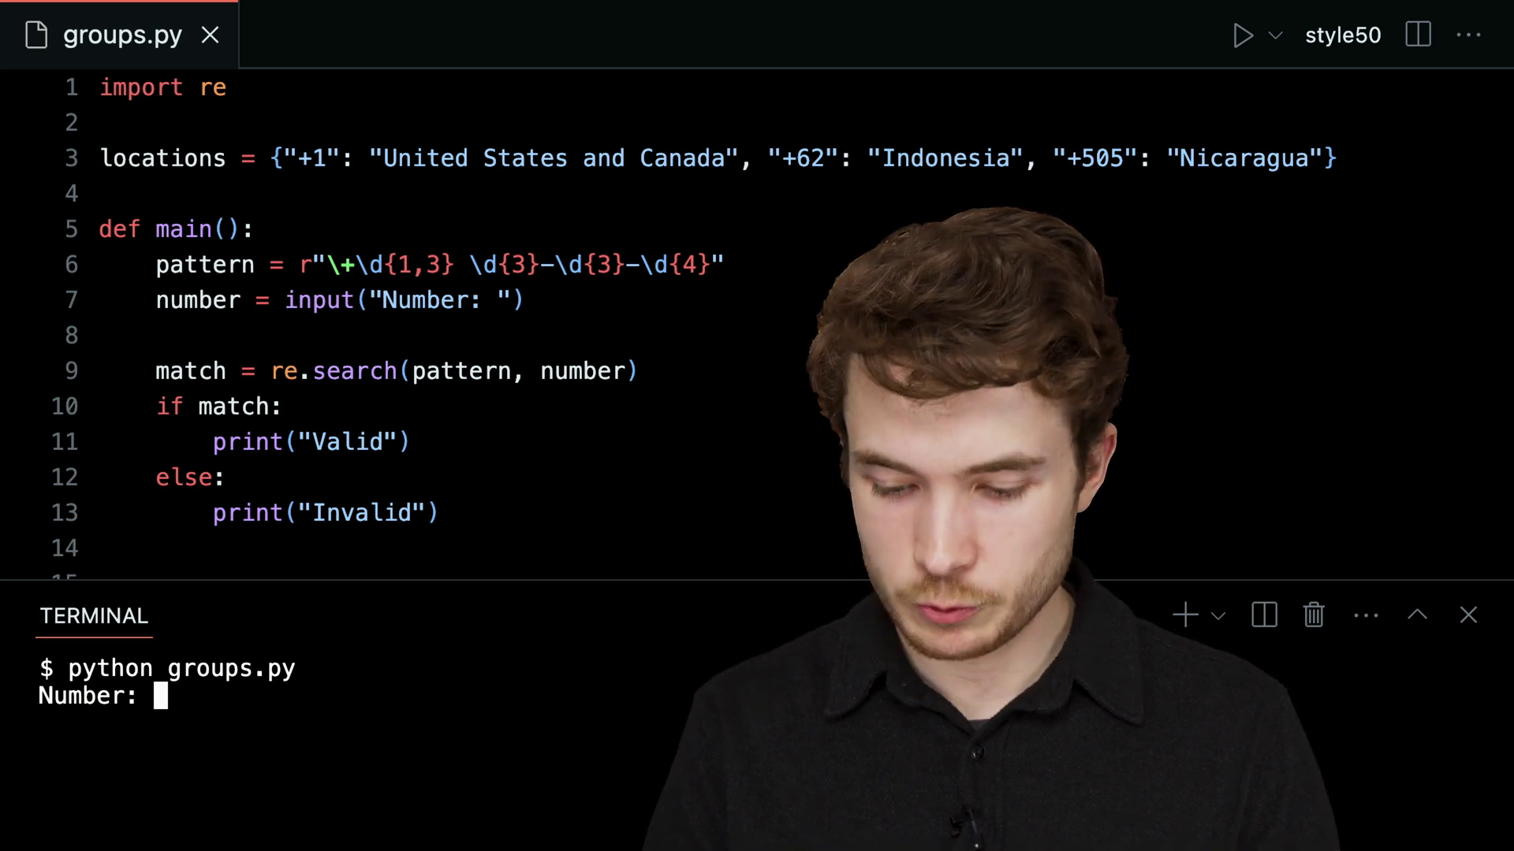
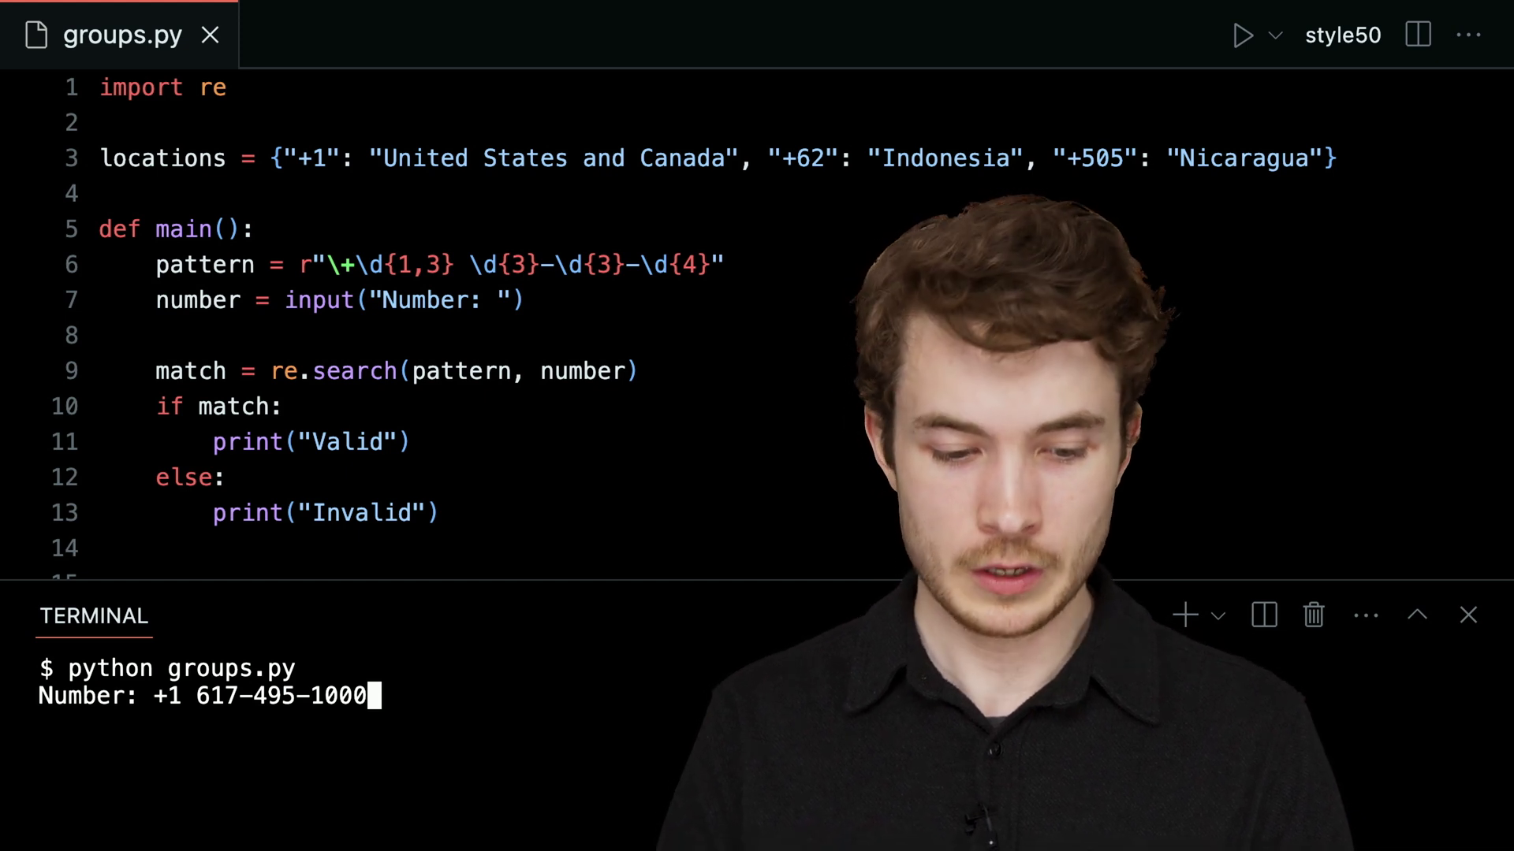
key("Return")
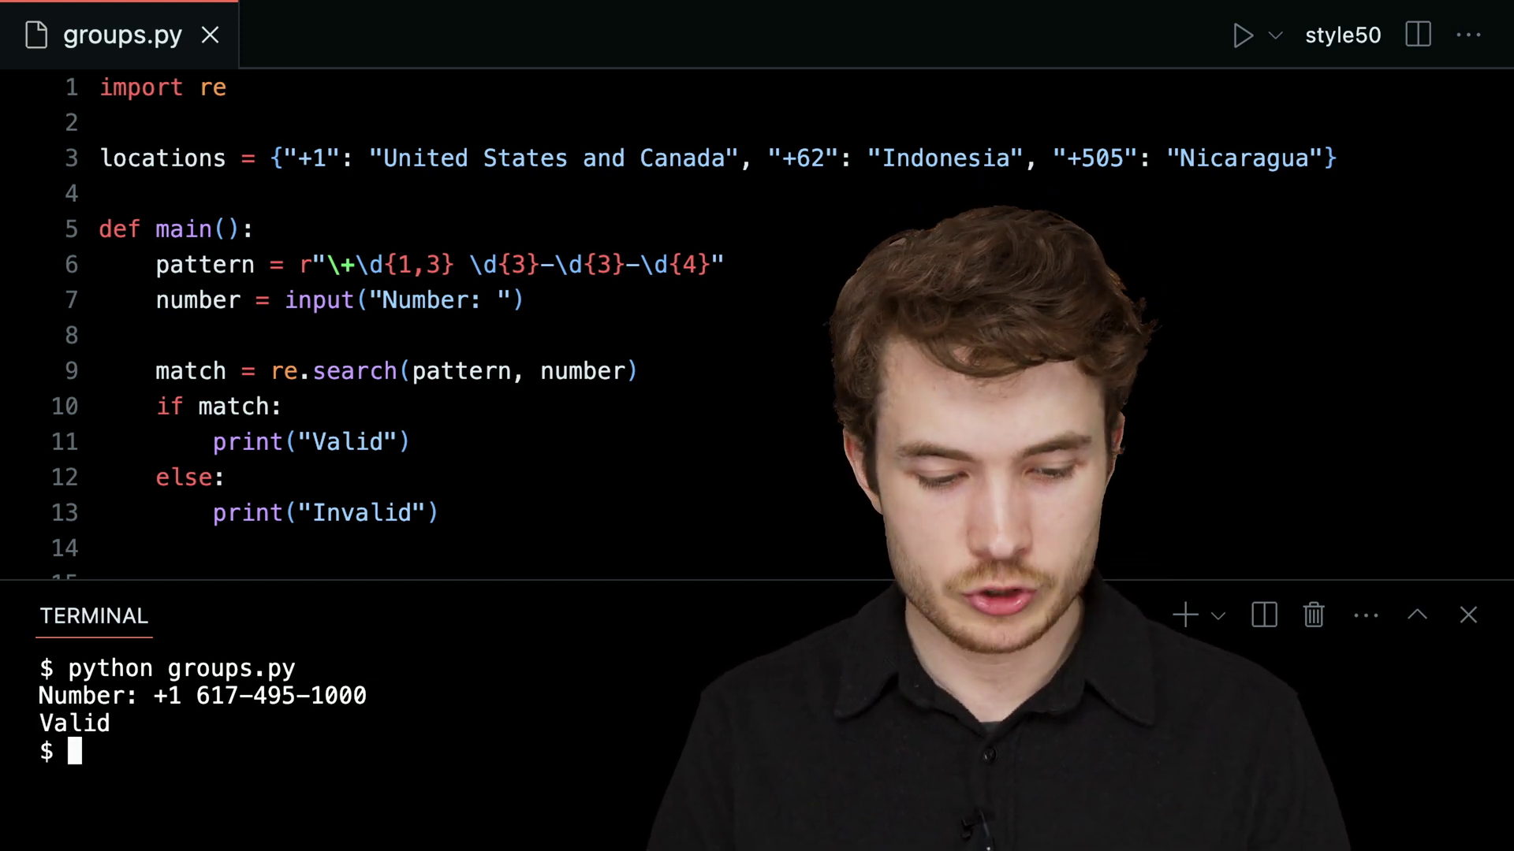
key("ctrl+l")
type("python groups.py")
key("Return")
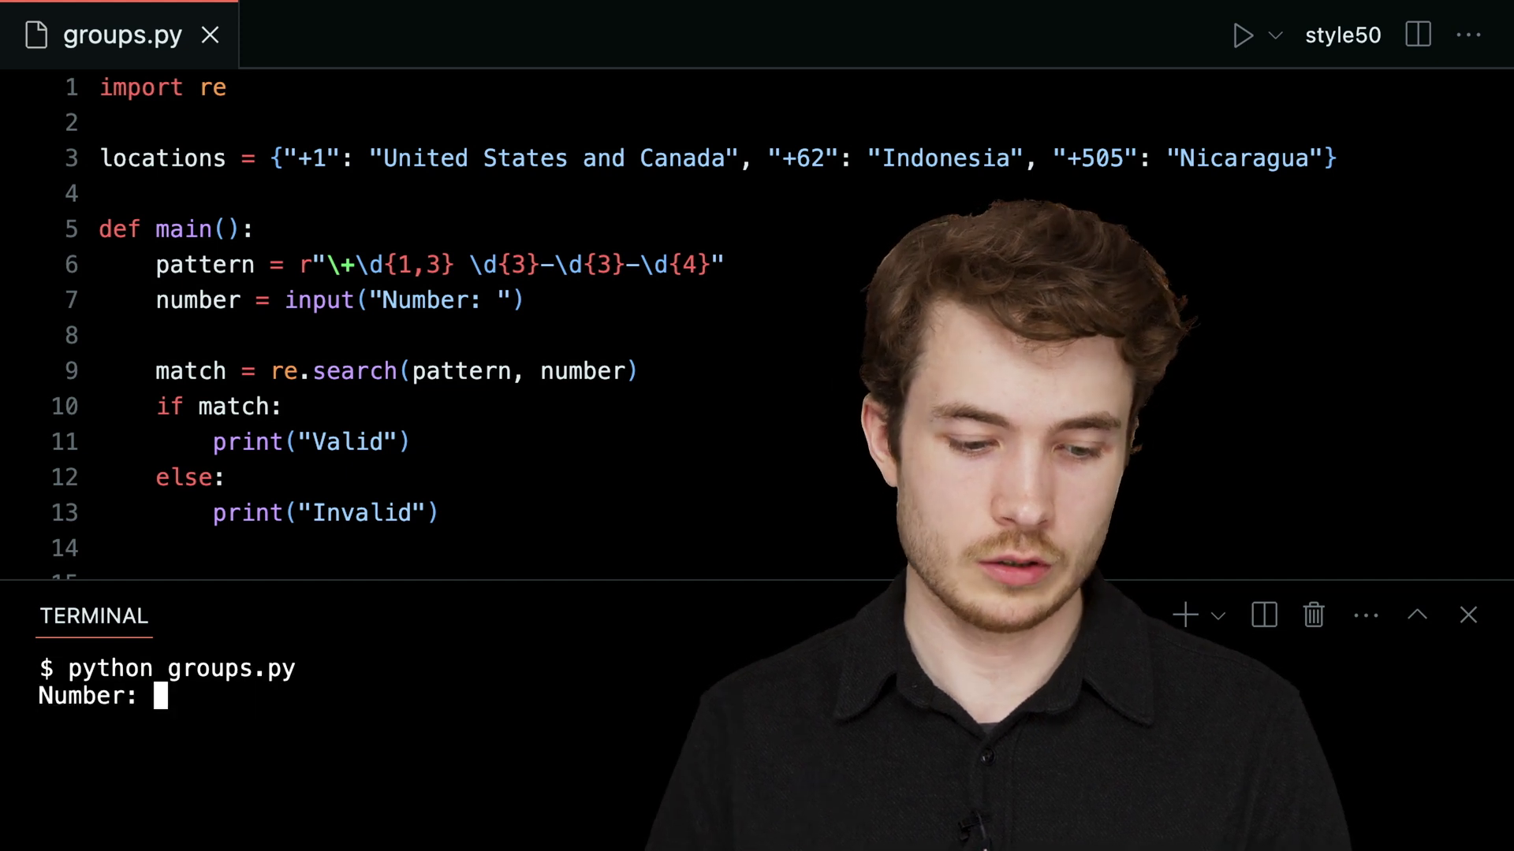
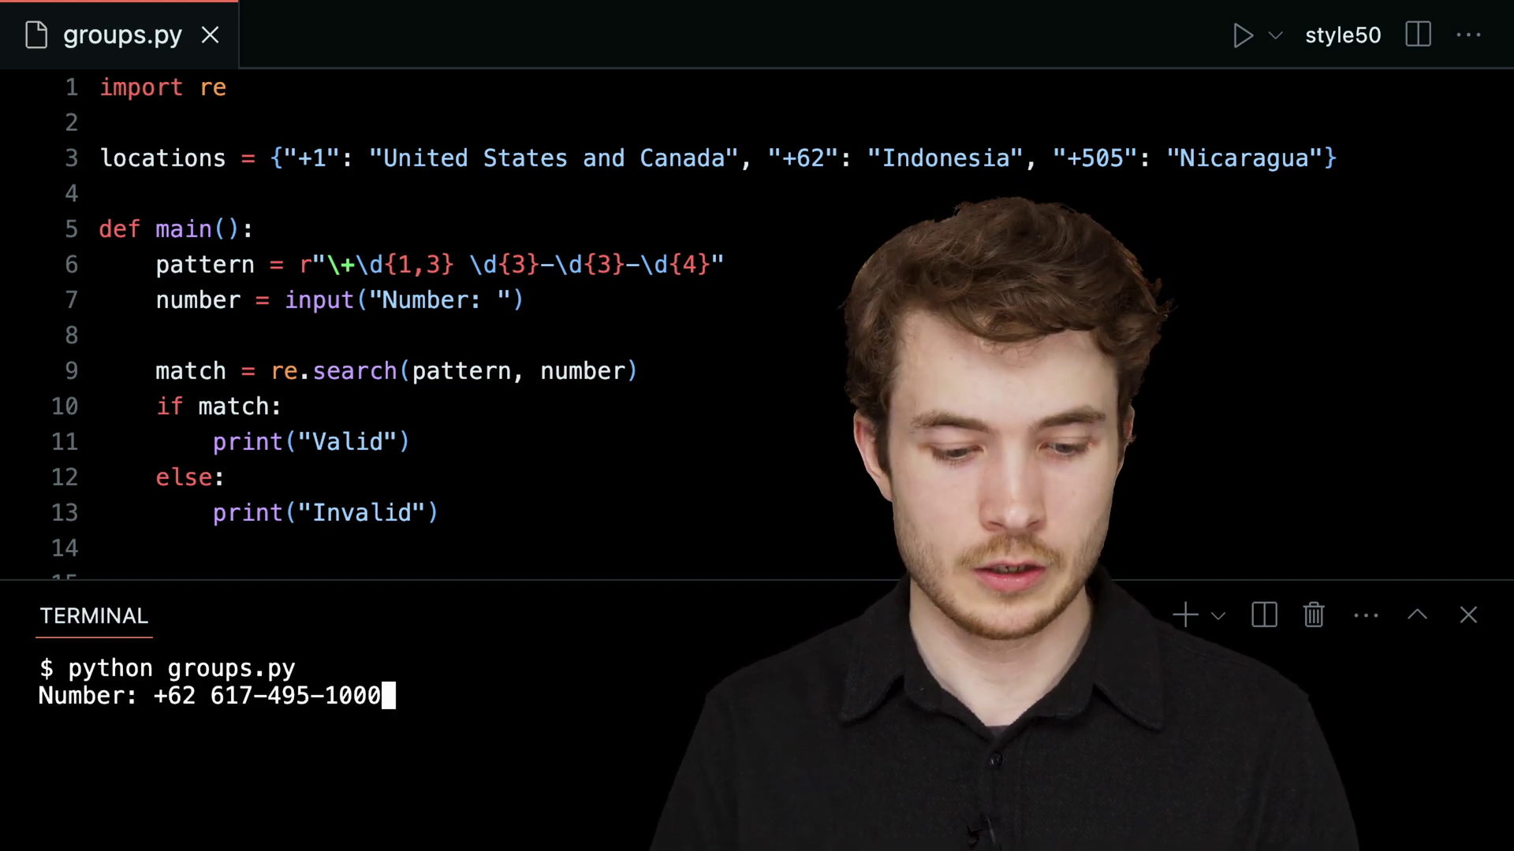
key("Return")
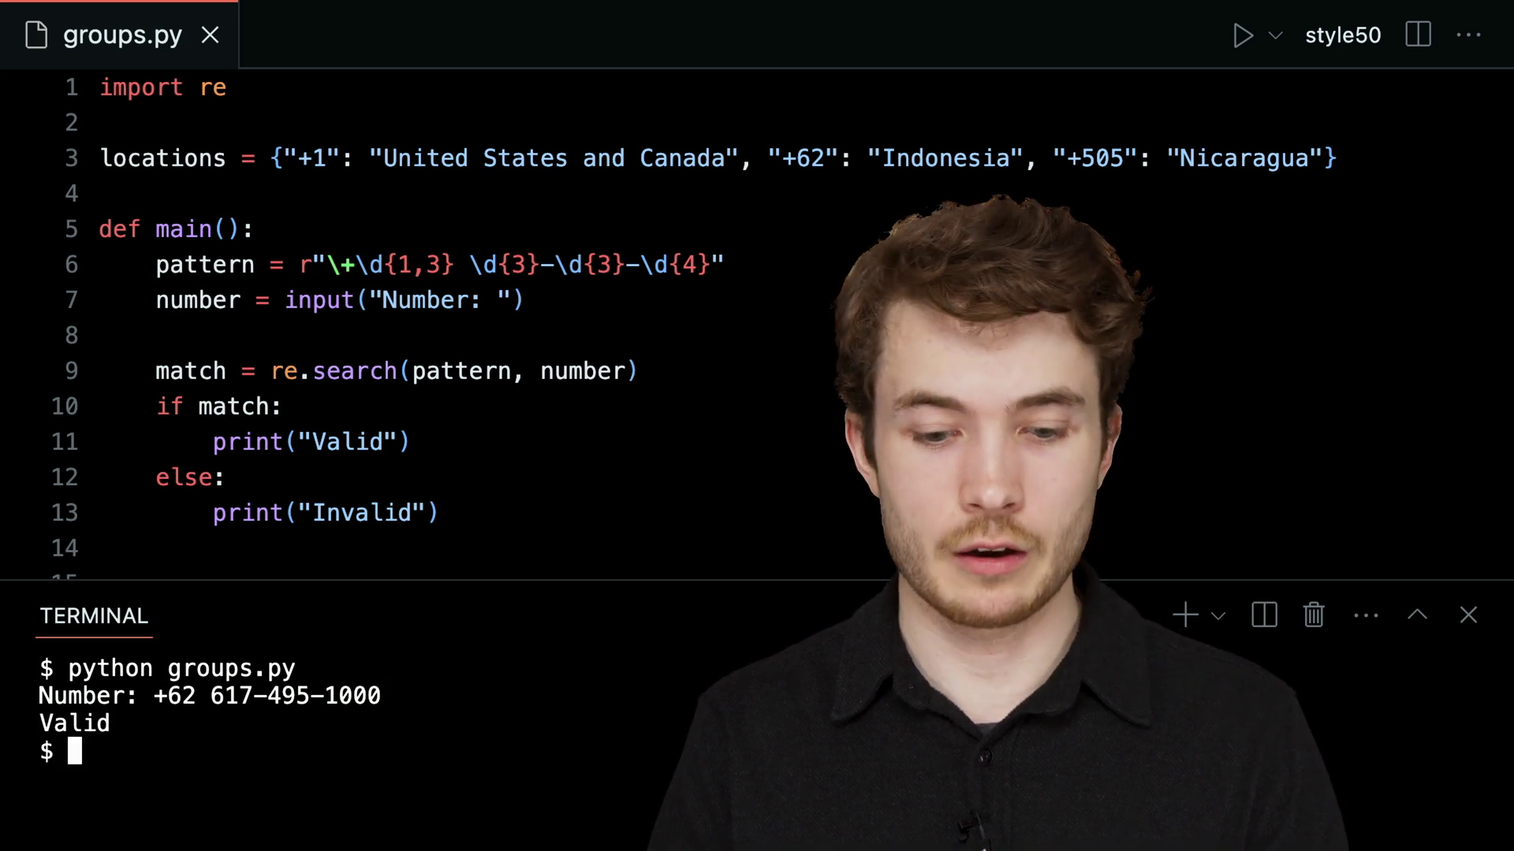
key("ctrl+l")
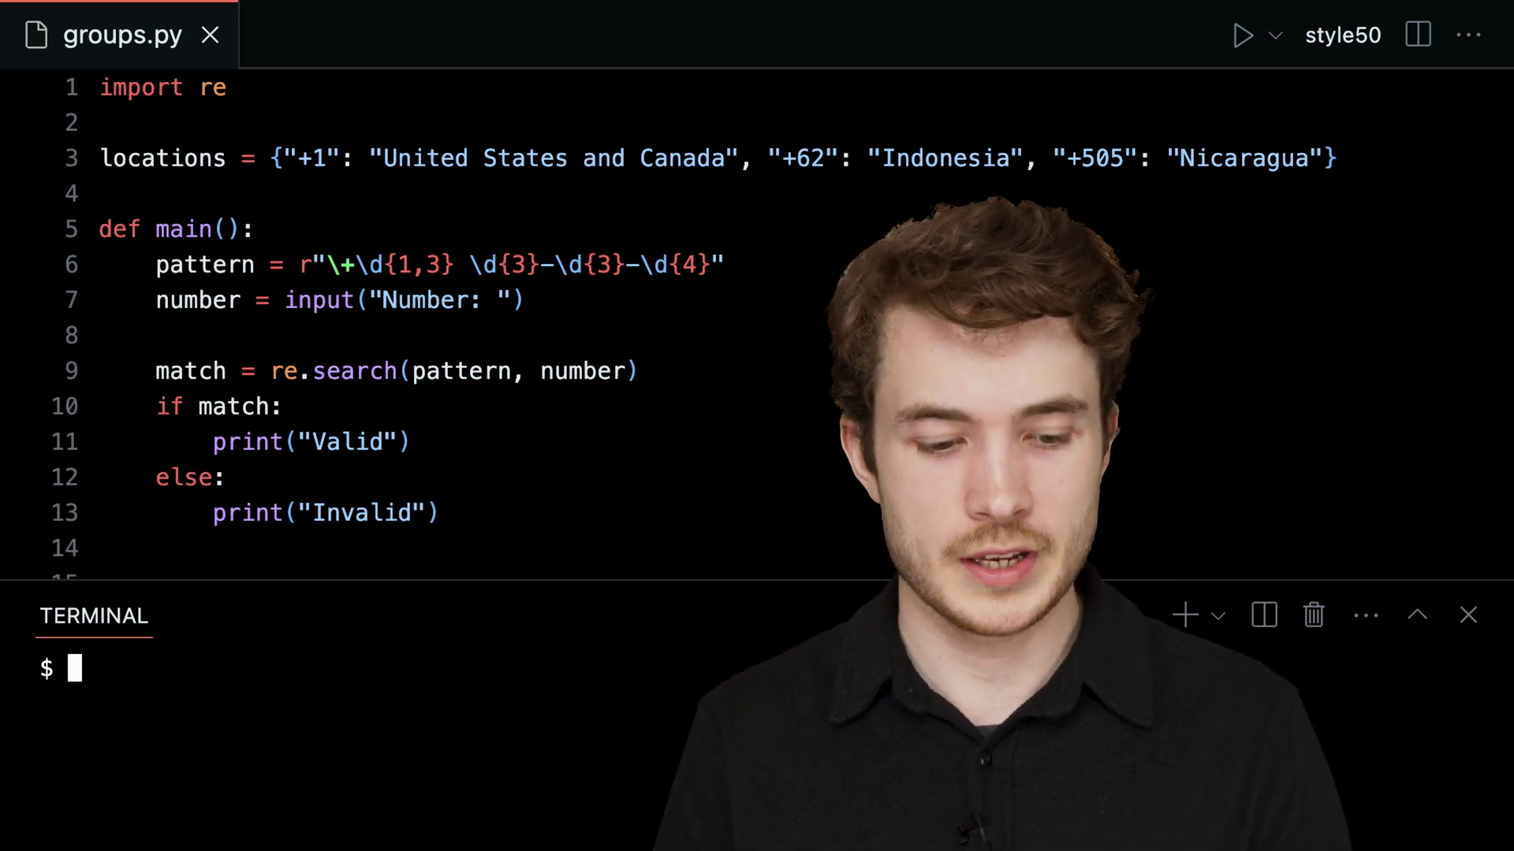
type("python groups.py")
key("Return")
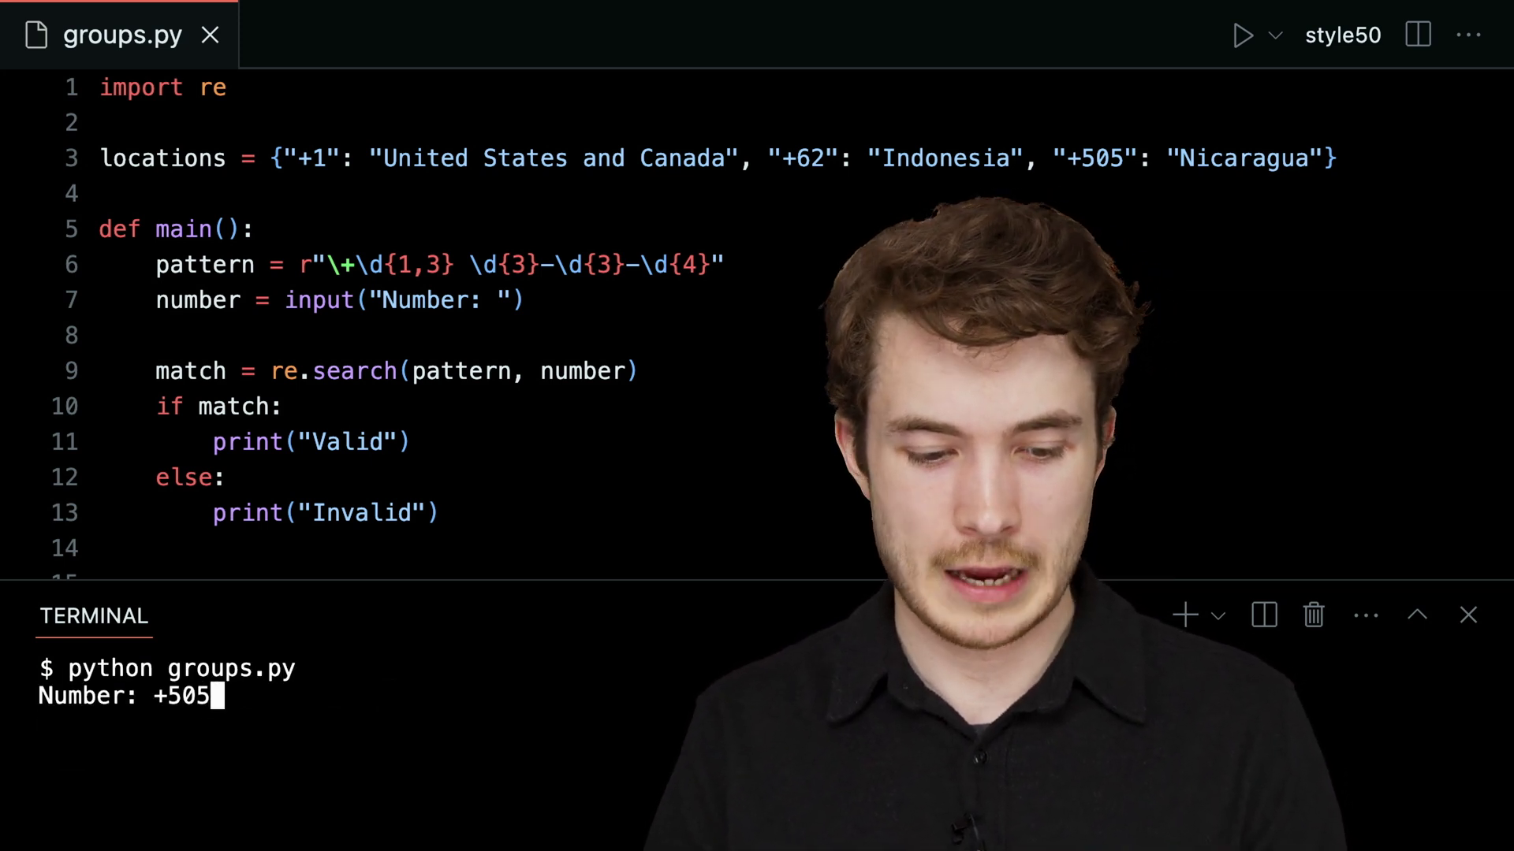
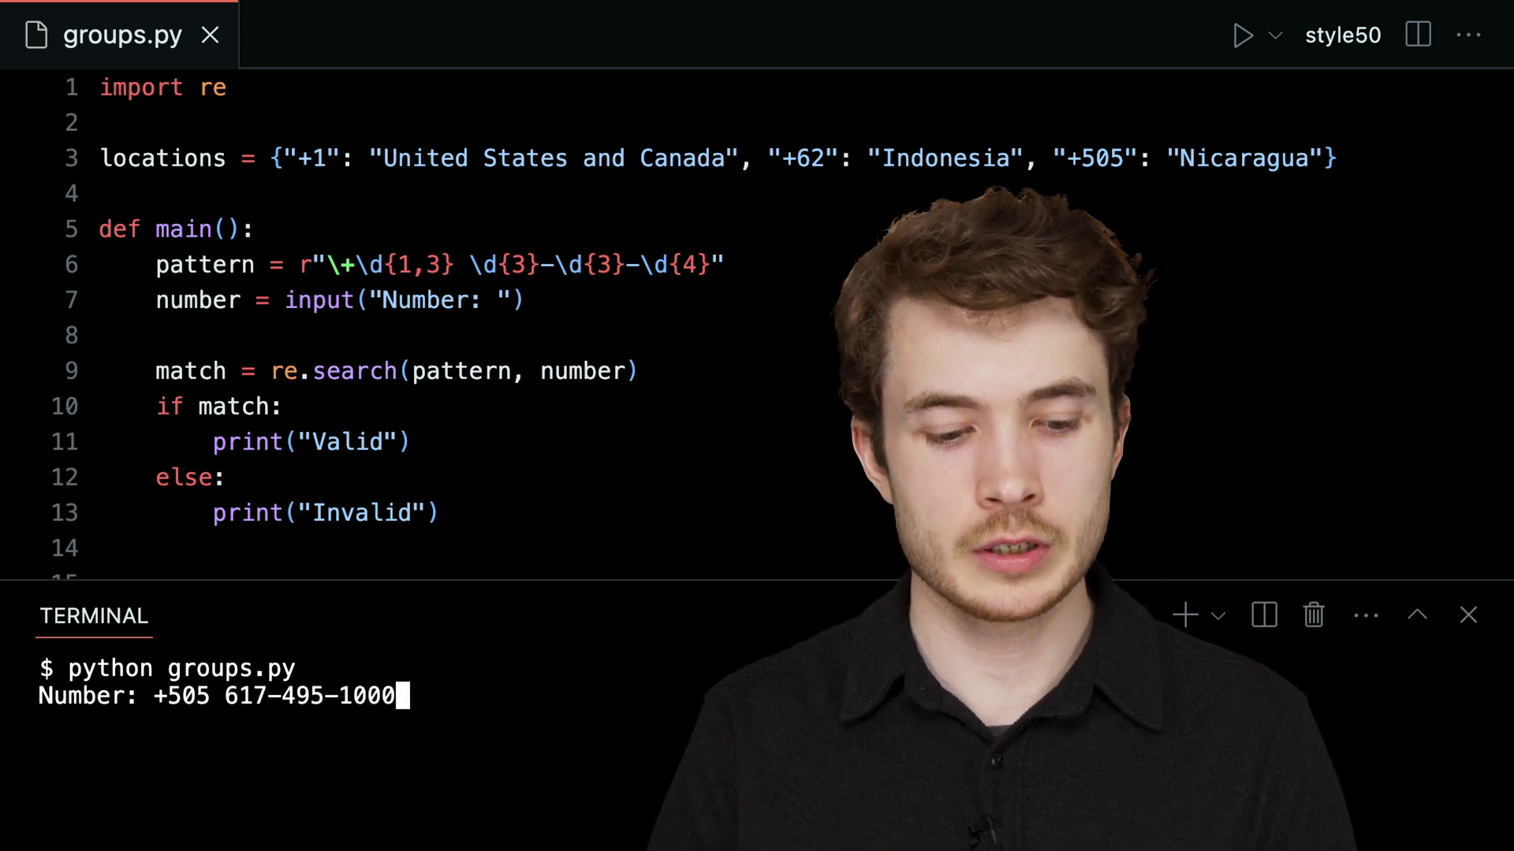
key("Return")
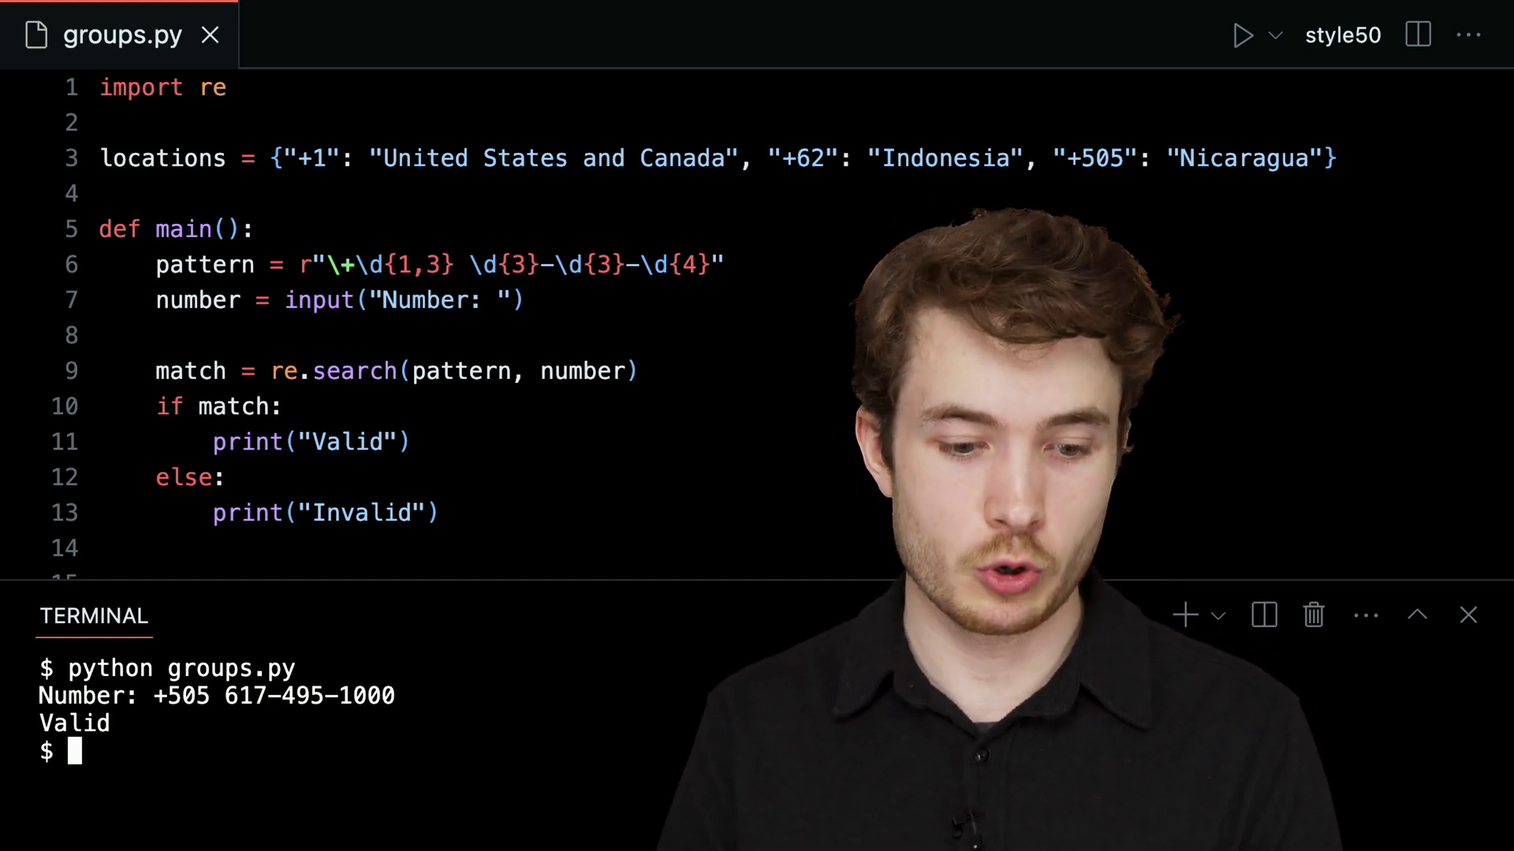
Highlight +505 in the output and the +1, +62, +505 dictionary keys, then clear the terminal.
left_click_drag(156, 700, 202, 700)
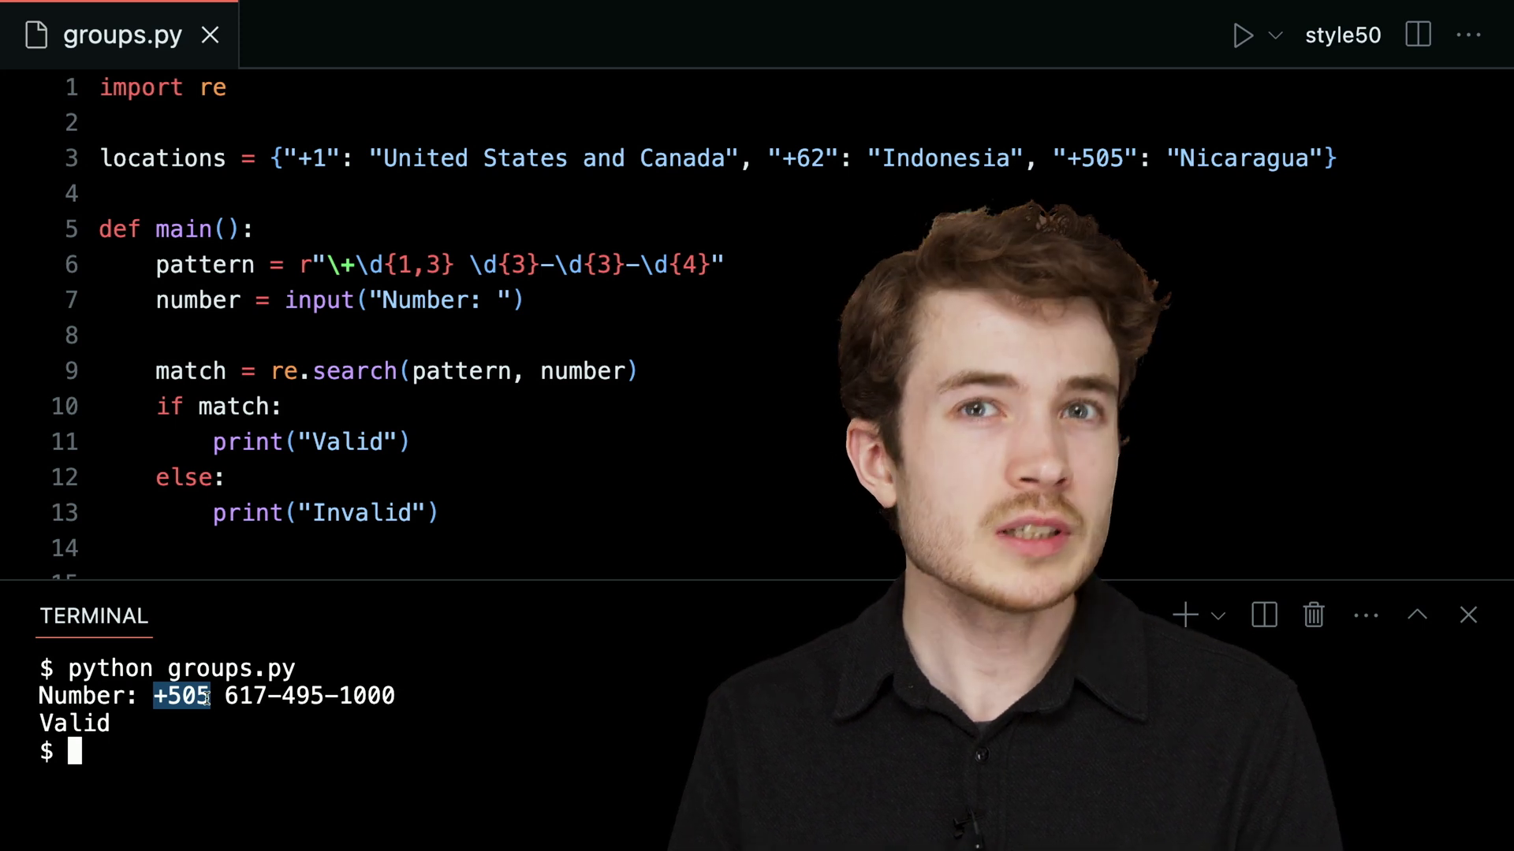
left_click(211, 698)
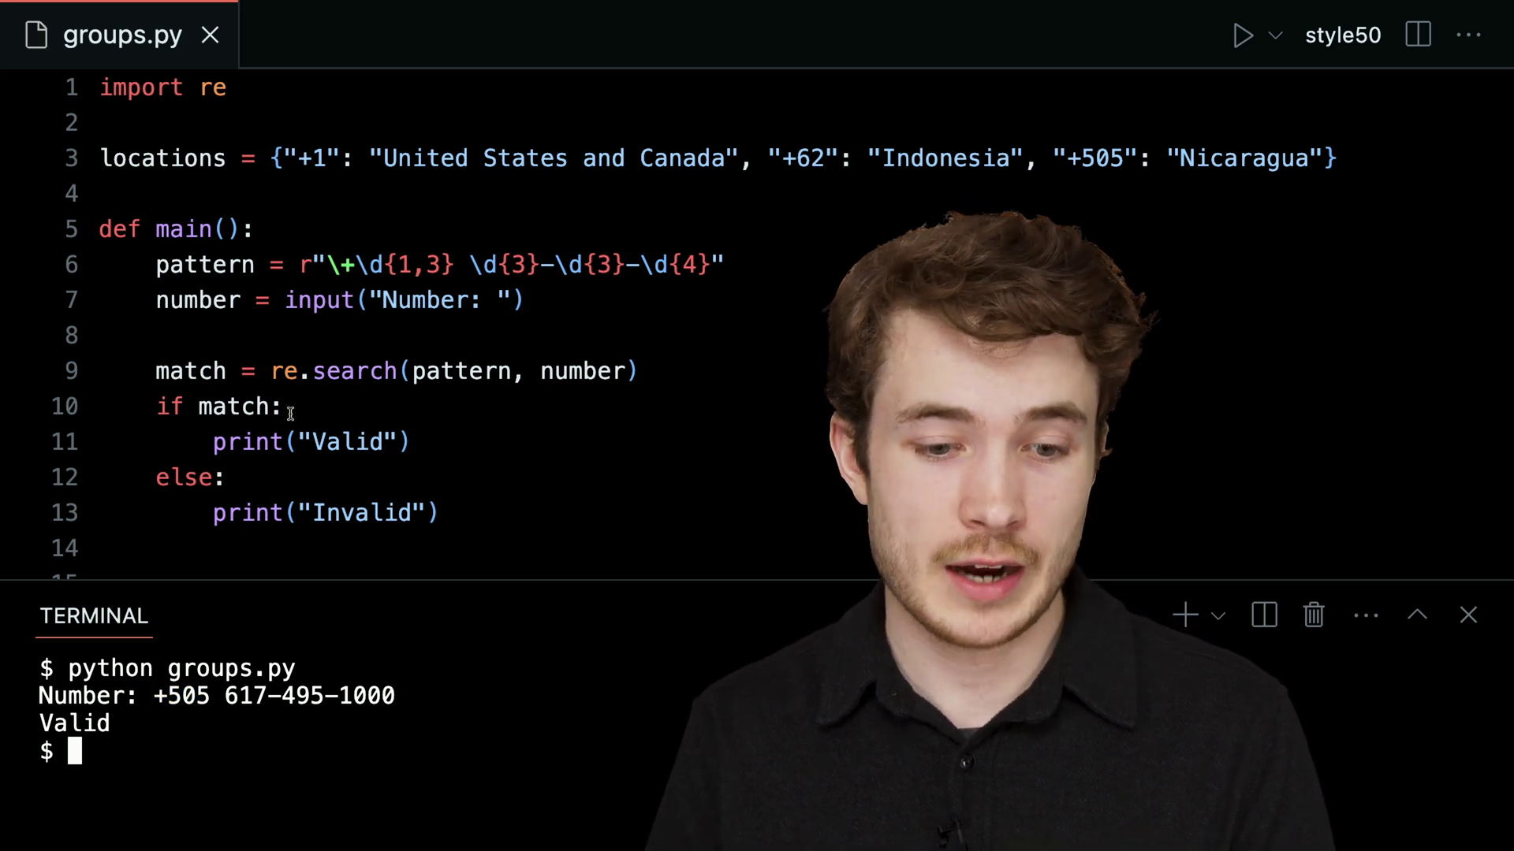
left_click_drag(325, 158, 299, 158)
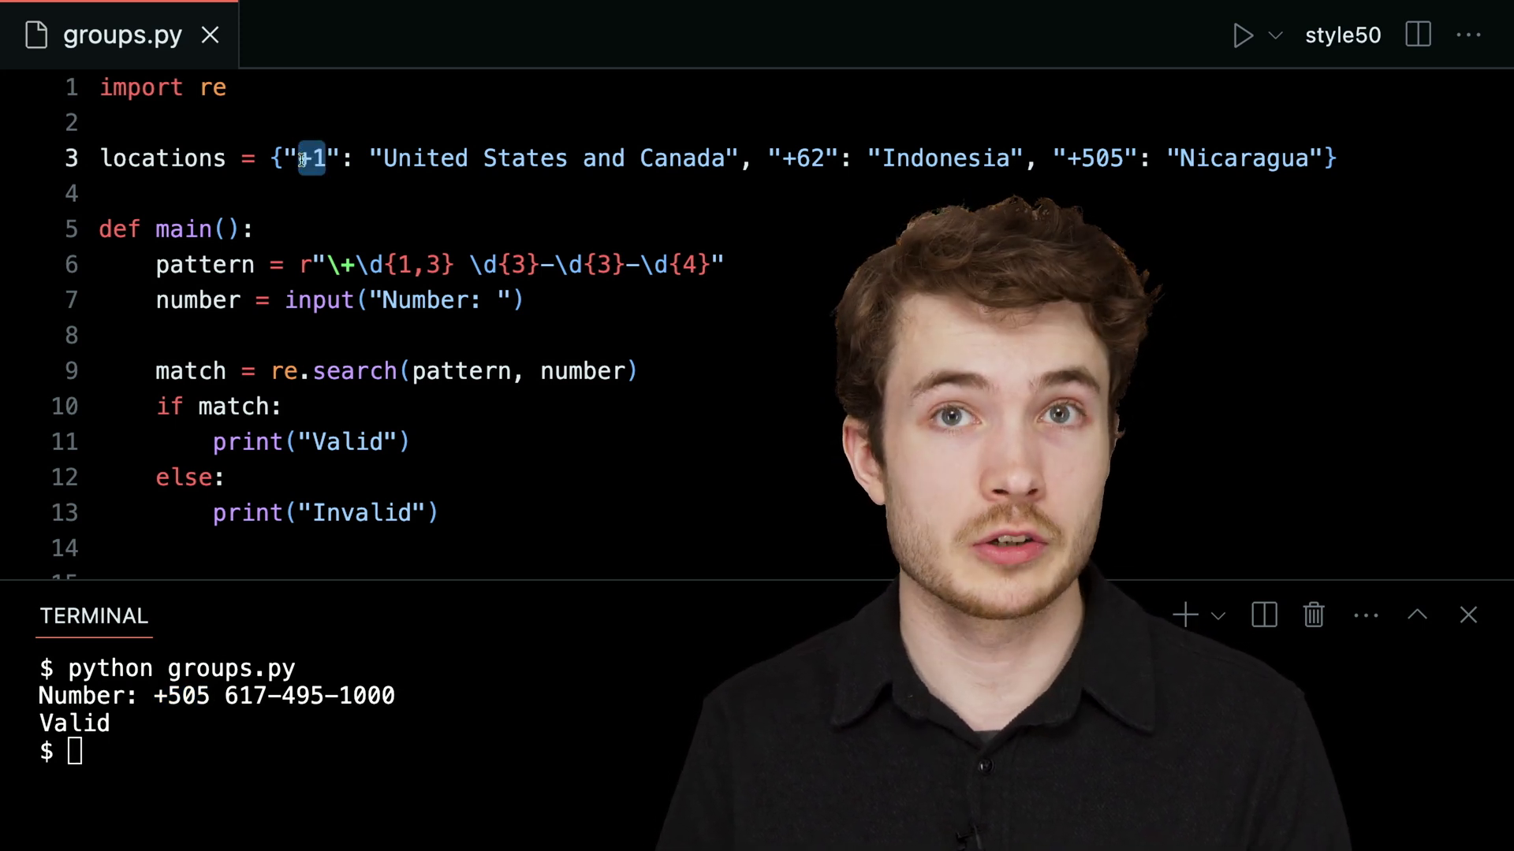
left_click(827, 158)
left_click_drag(827, 158, 781, 158)
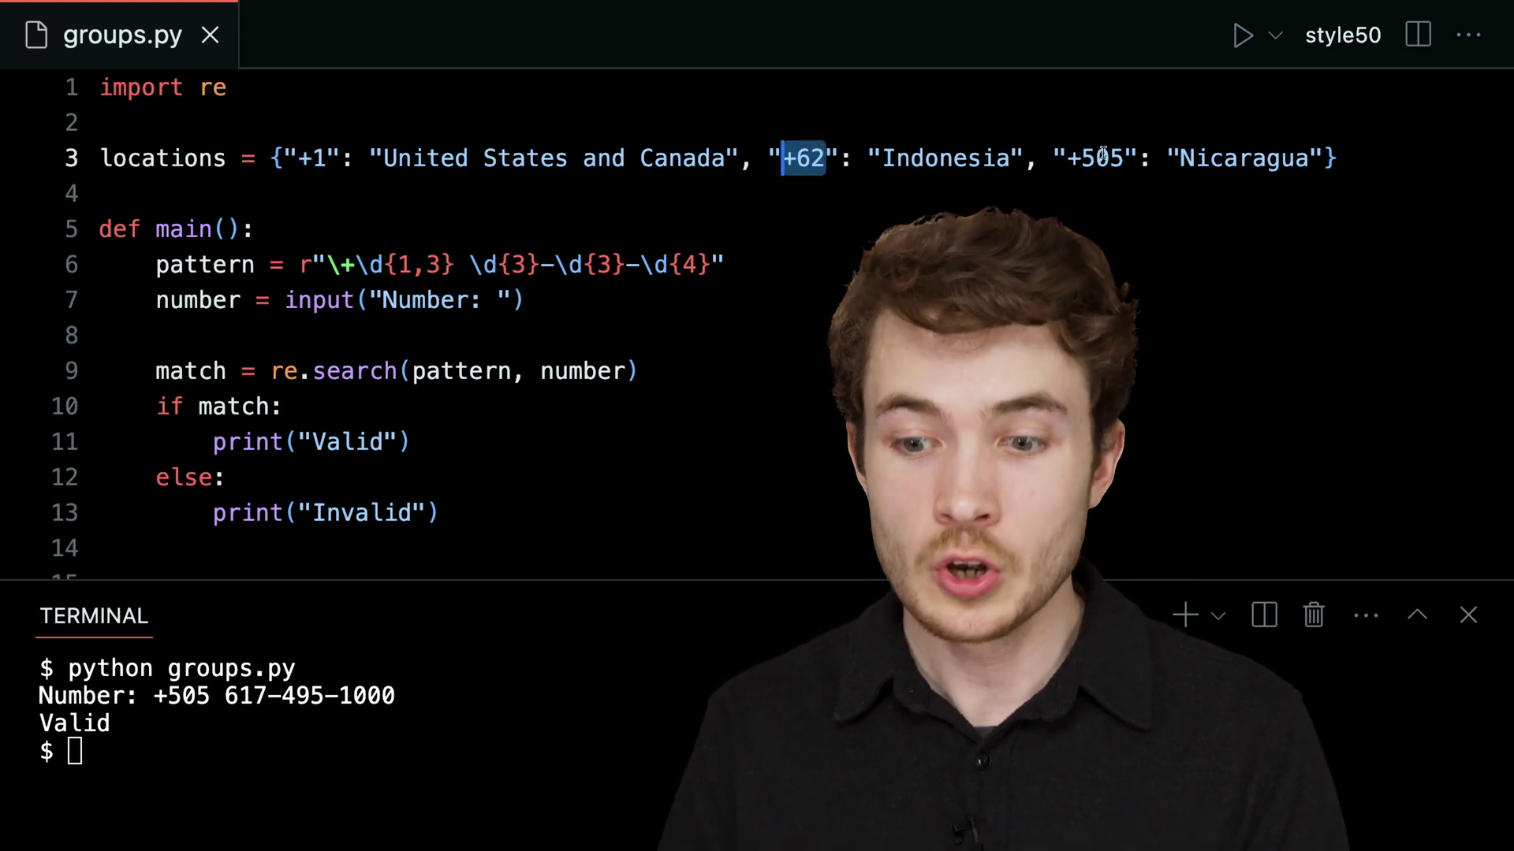
left_click_drag(1123, 159, 1068, 159)
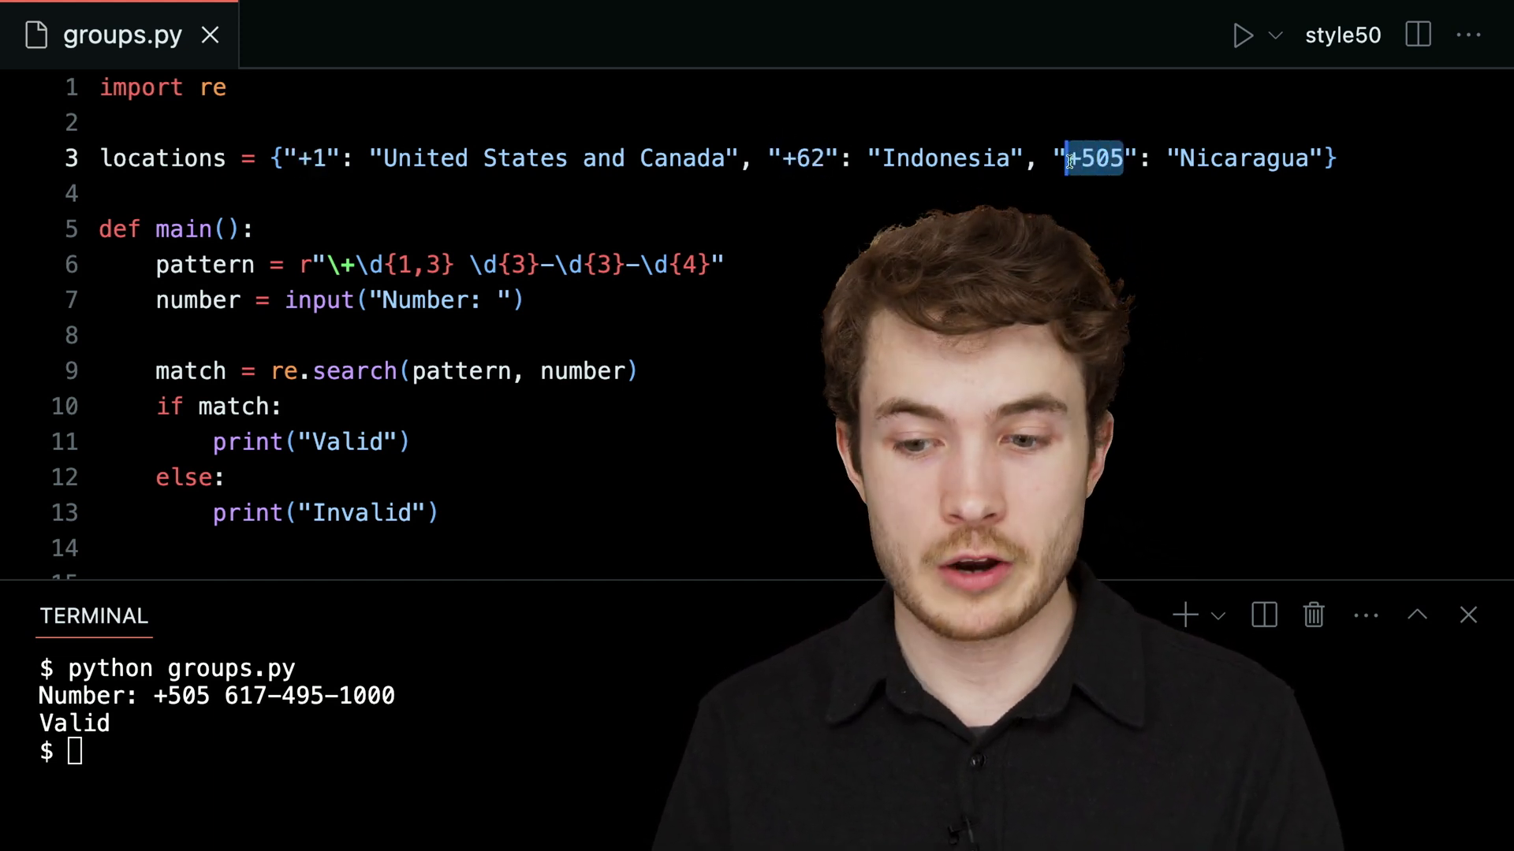
left_click(1097, 158)
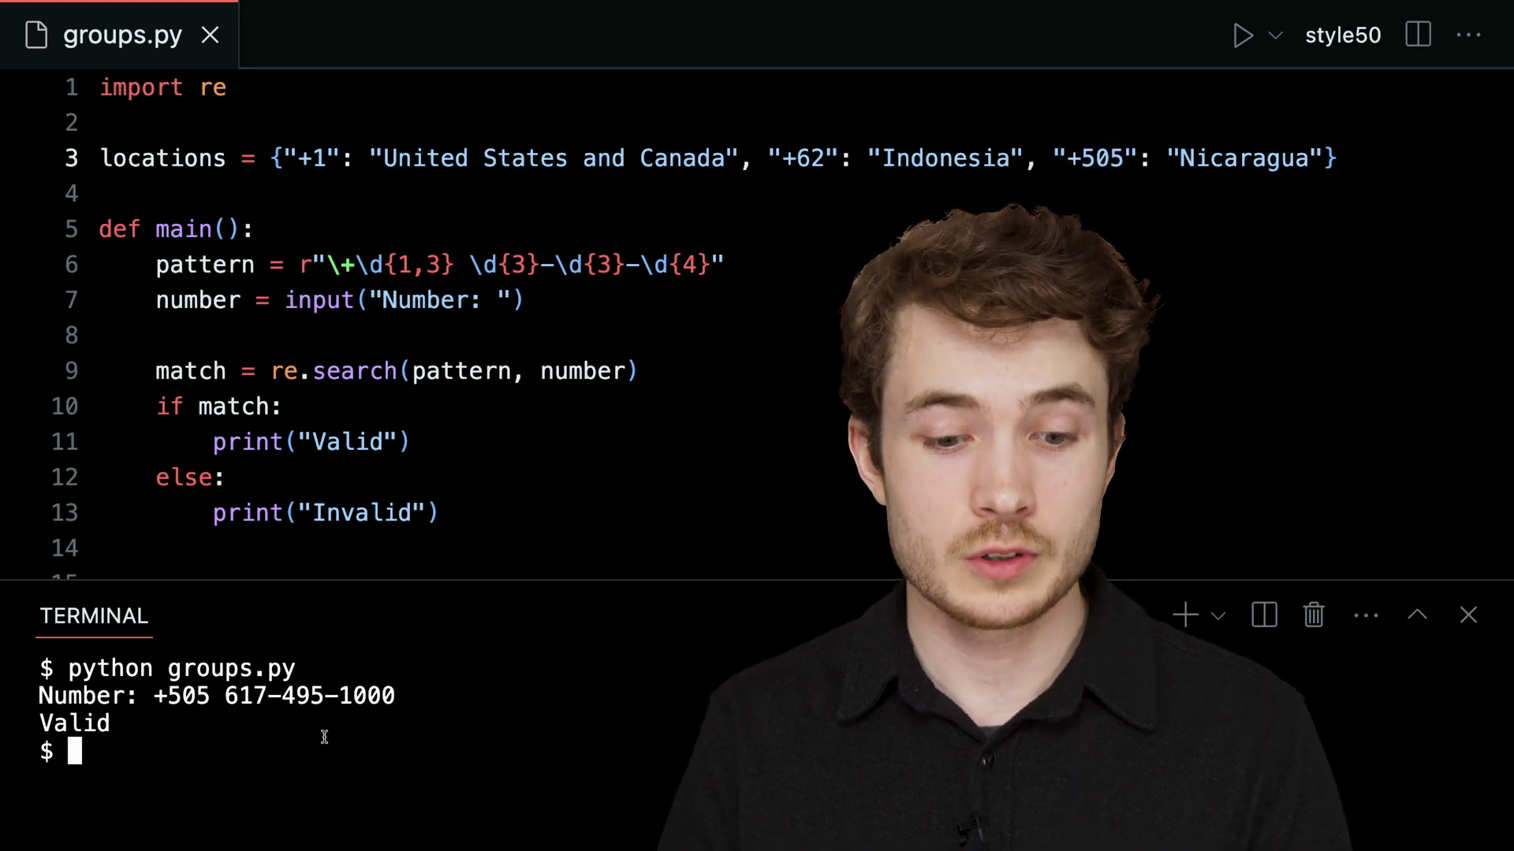
key("ctrl+l")
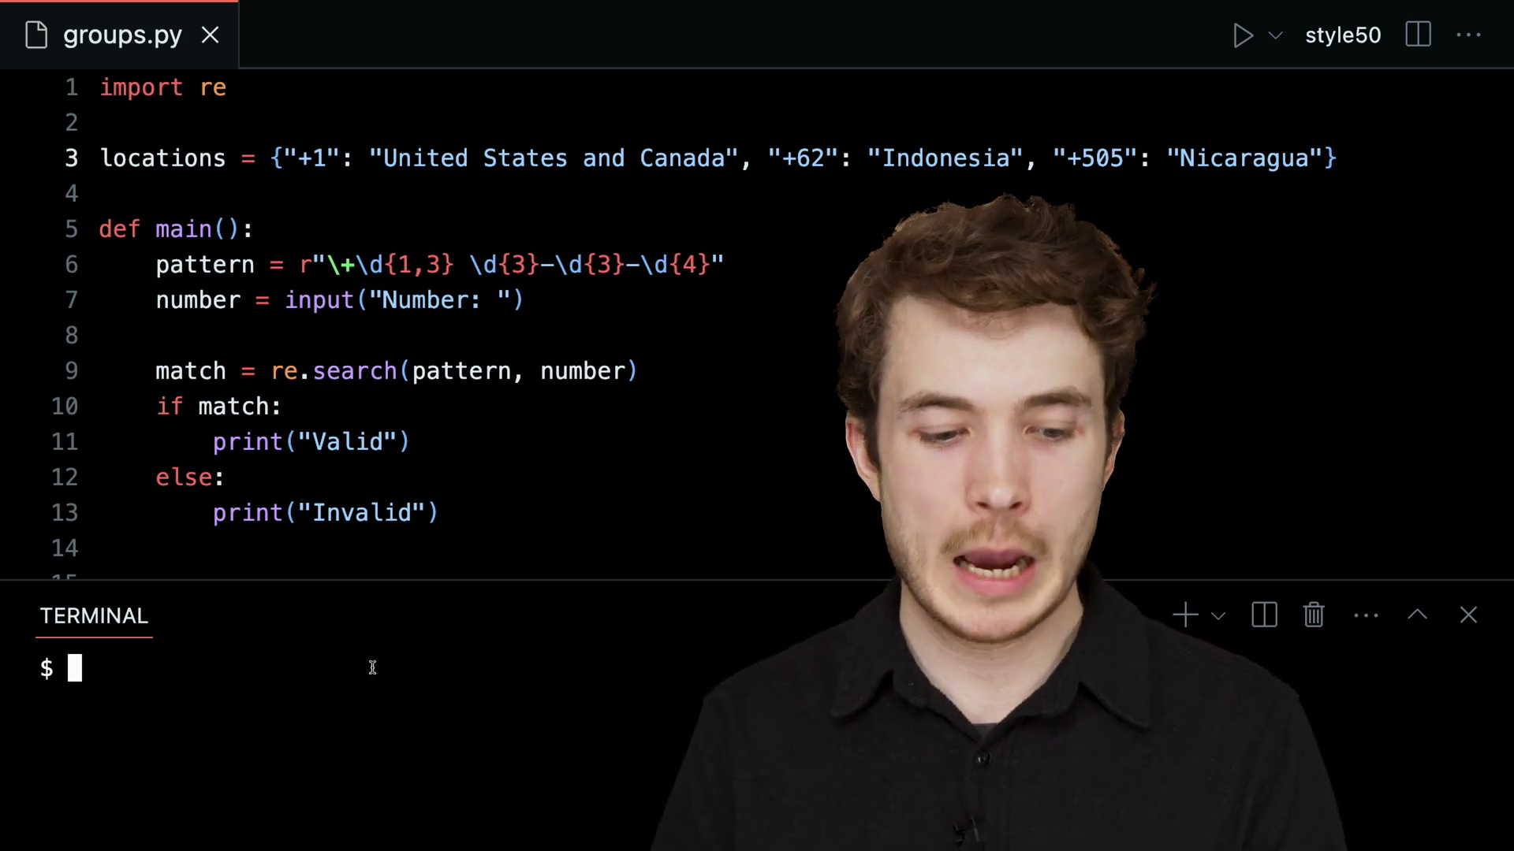
Put parentheses around \+\d{1,3} in the line 6 pattern.
left_click(327, 266)
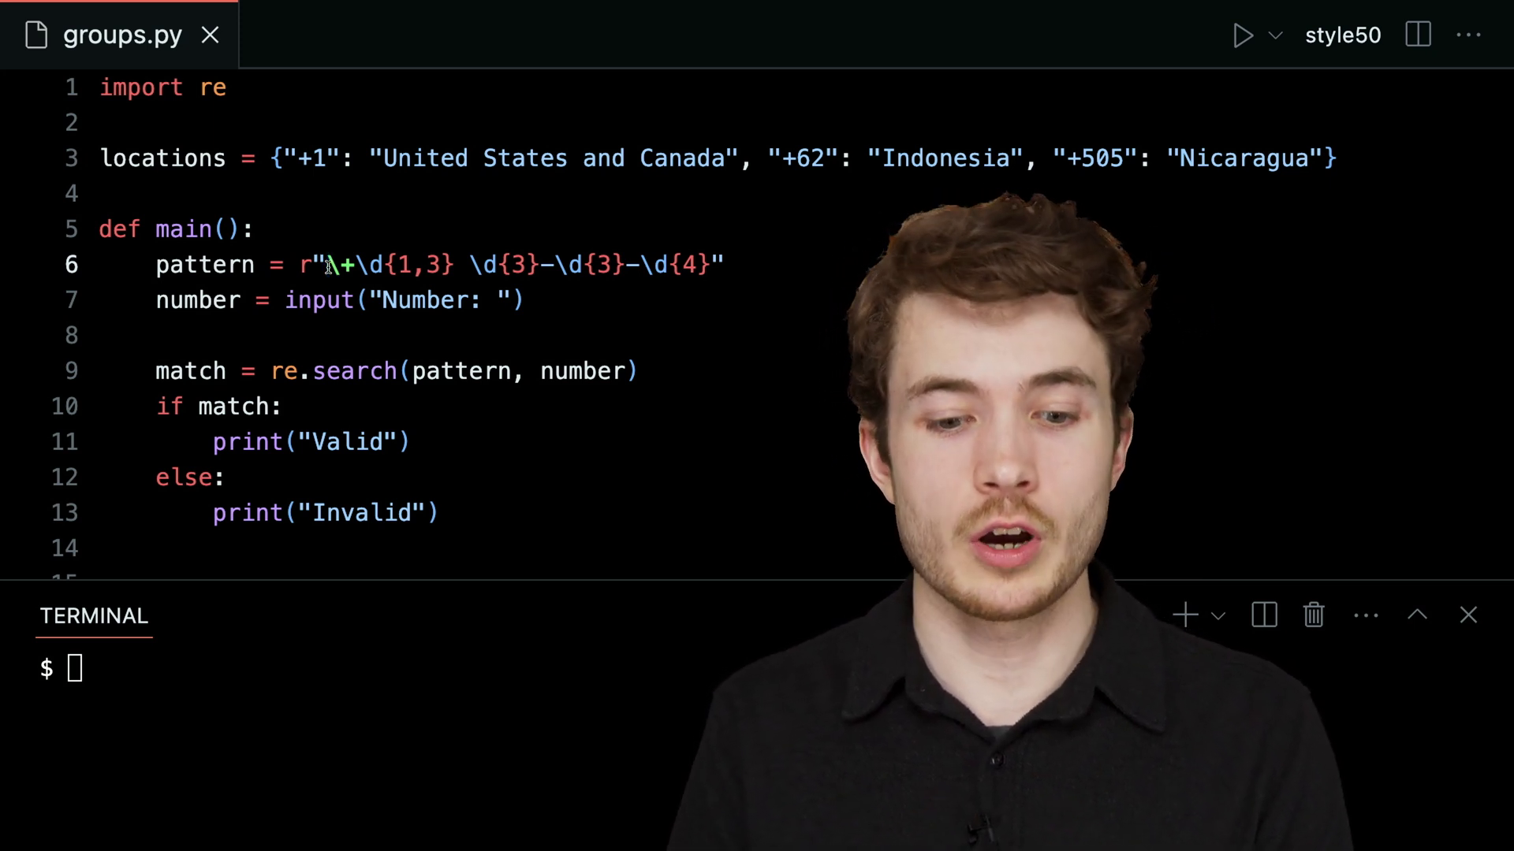
left_click_drag(328, 263, 442, 264)
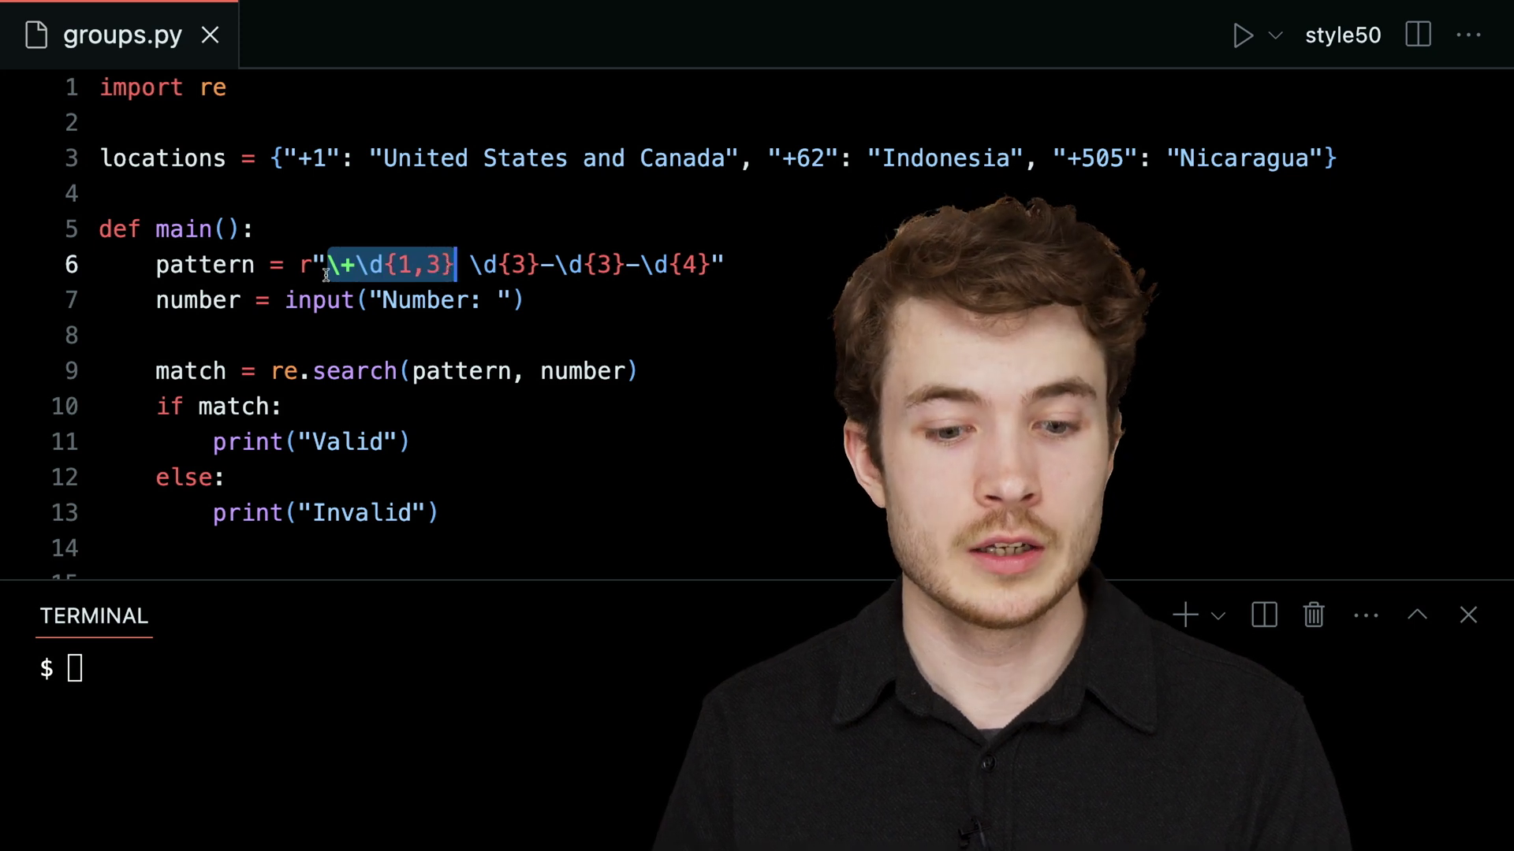
left_click(340, 265)
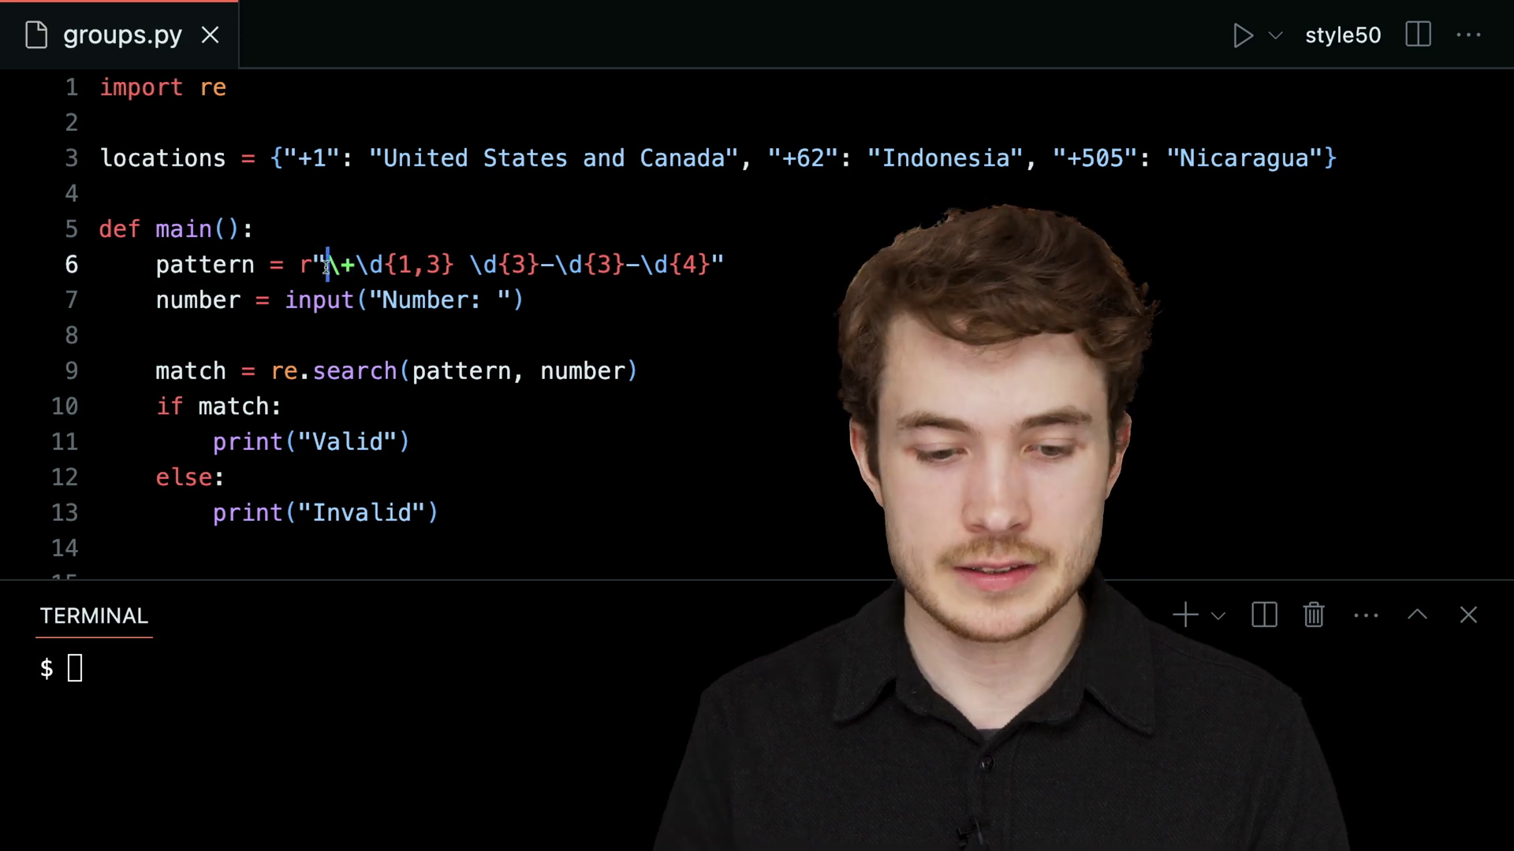
type("(")
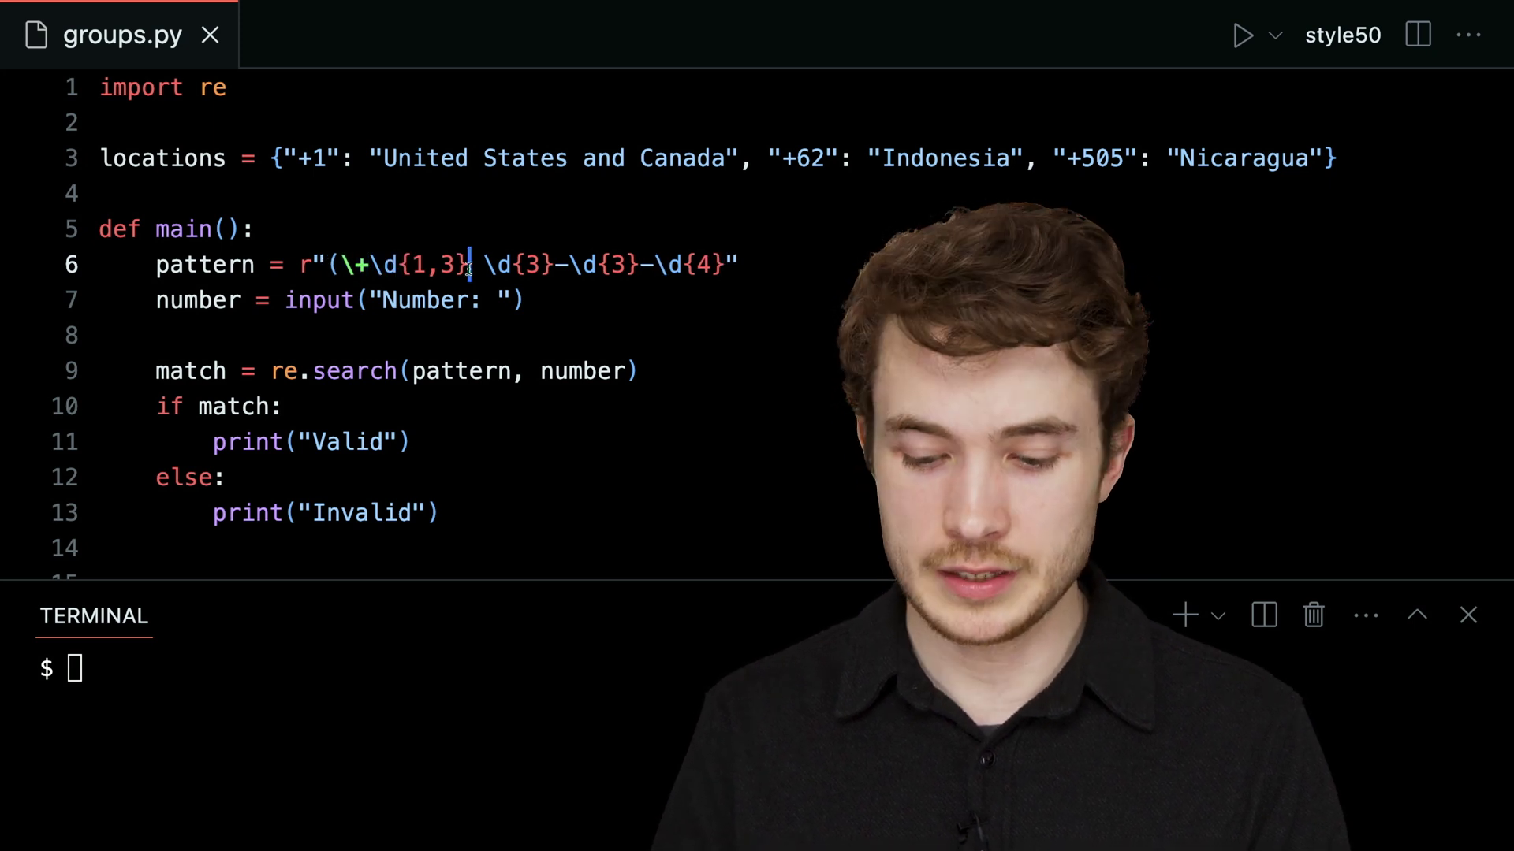
type(")")
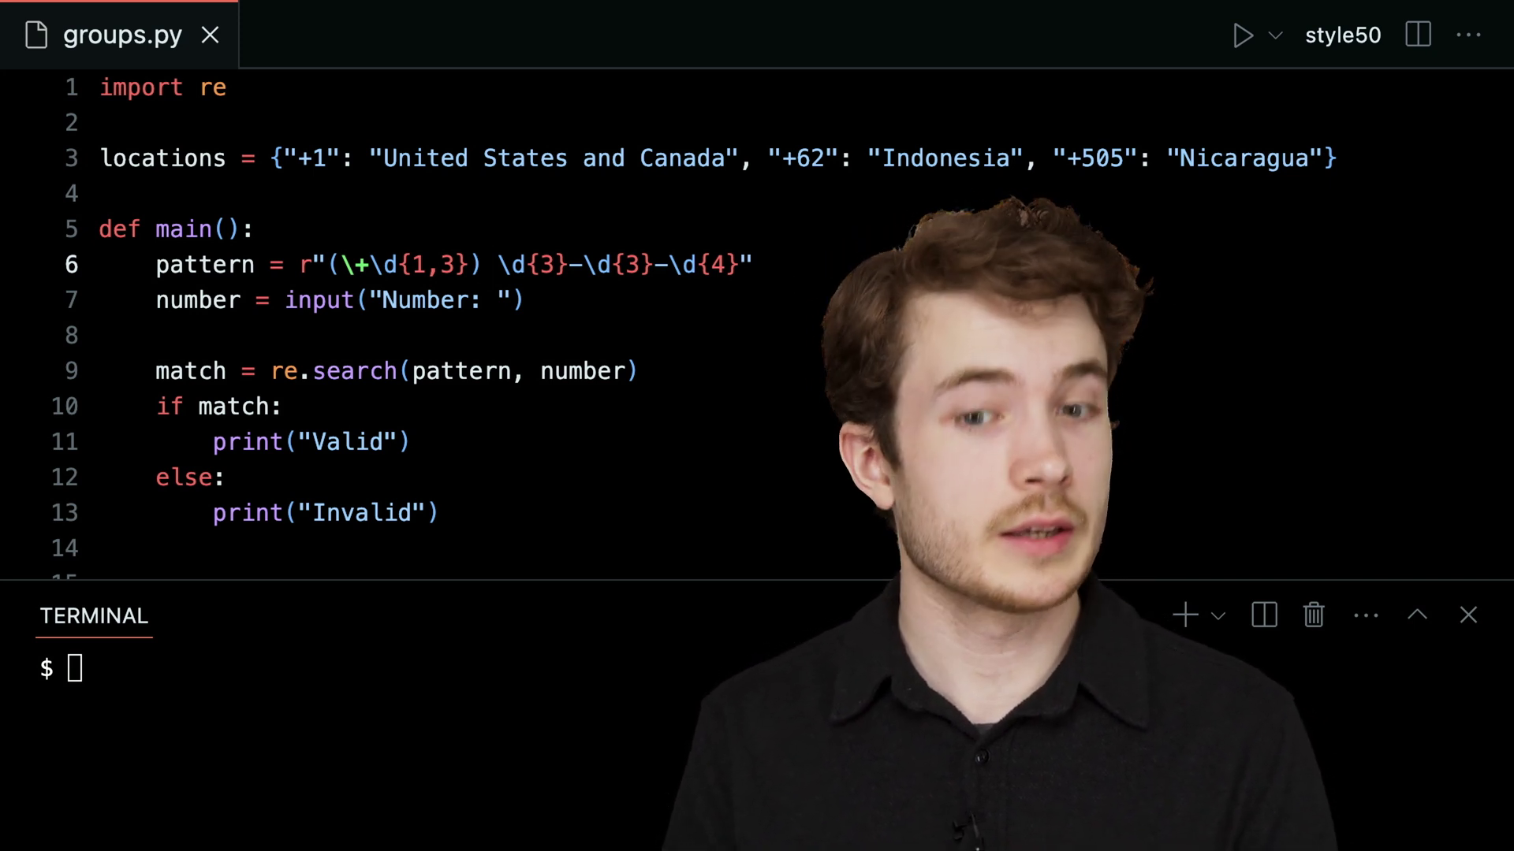
double_click(190, 371)
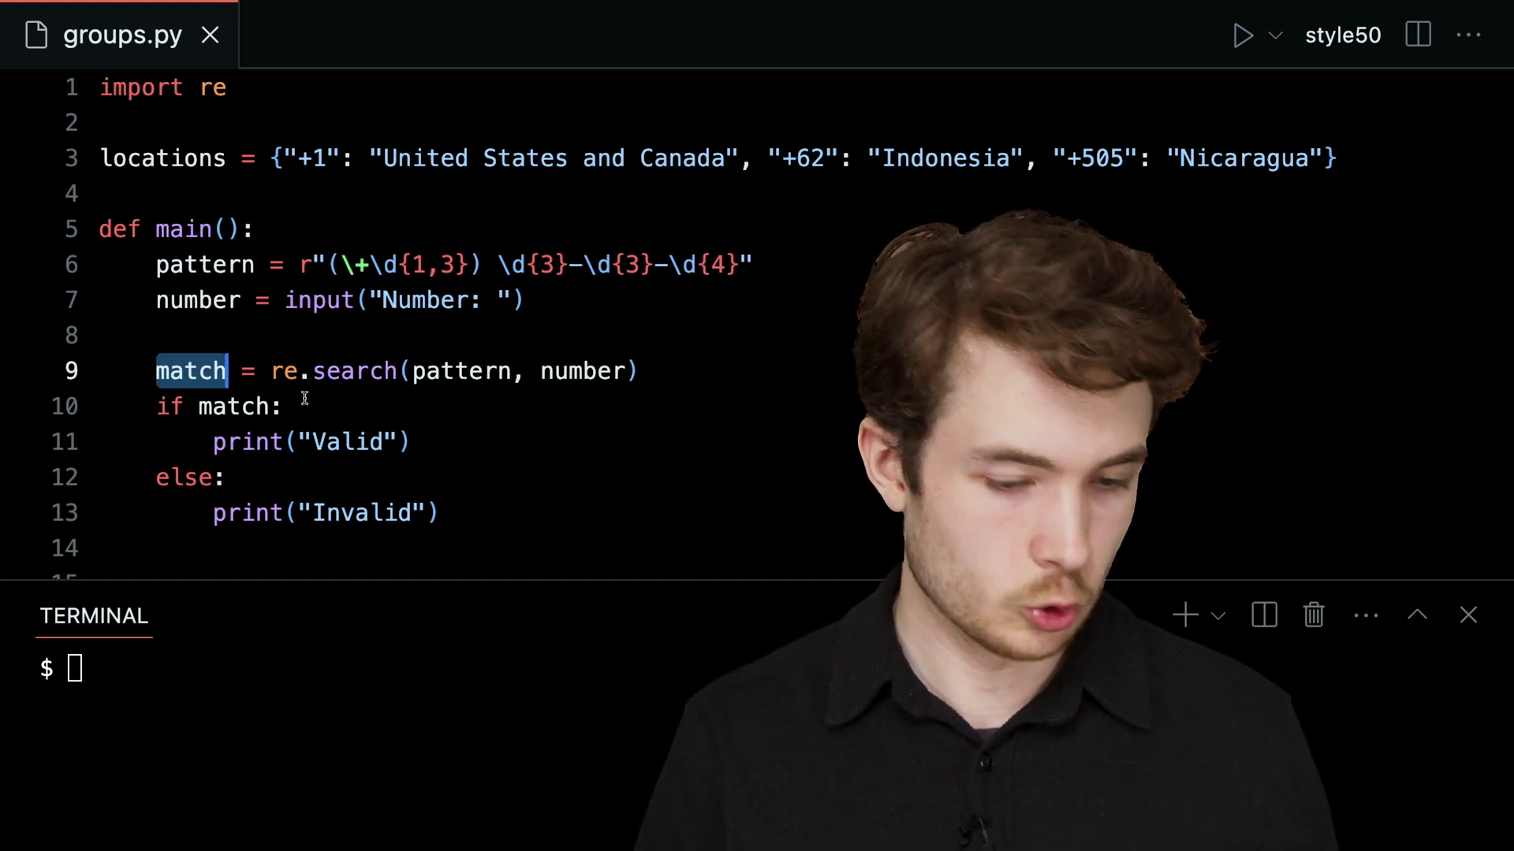
Insert a new indented line 11 inside the if match: block.
left_click(301, 407)
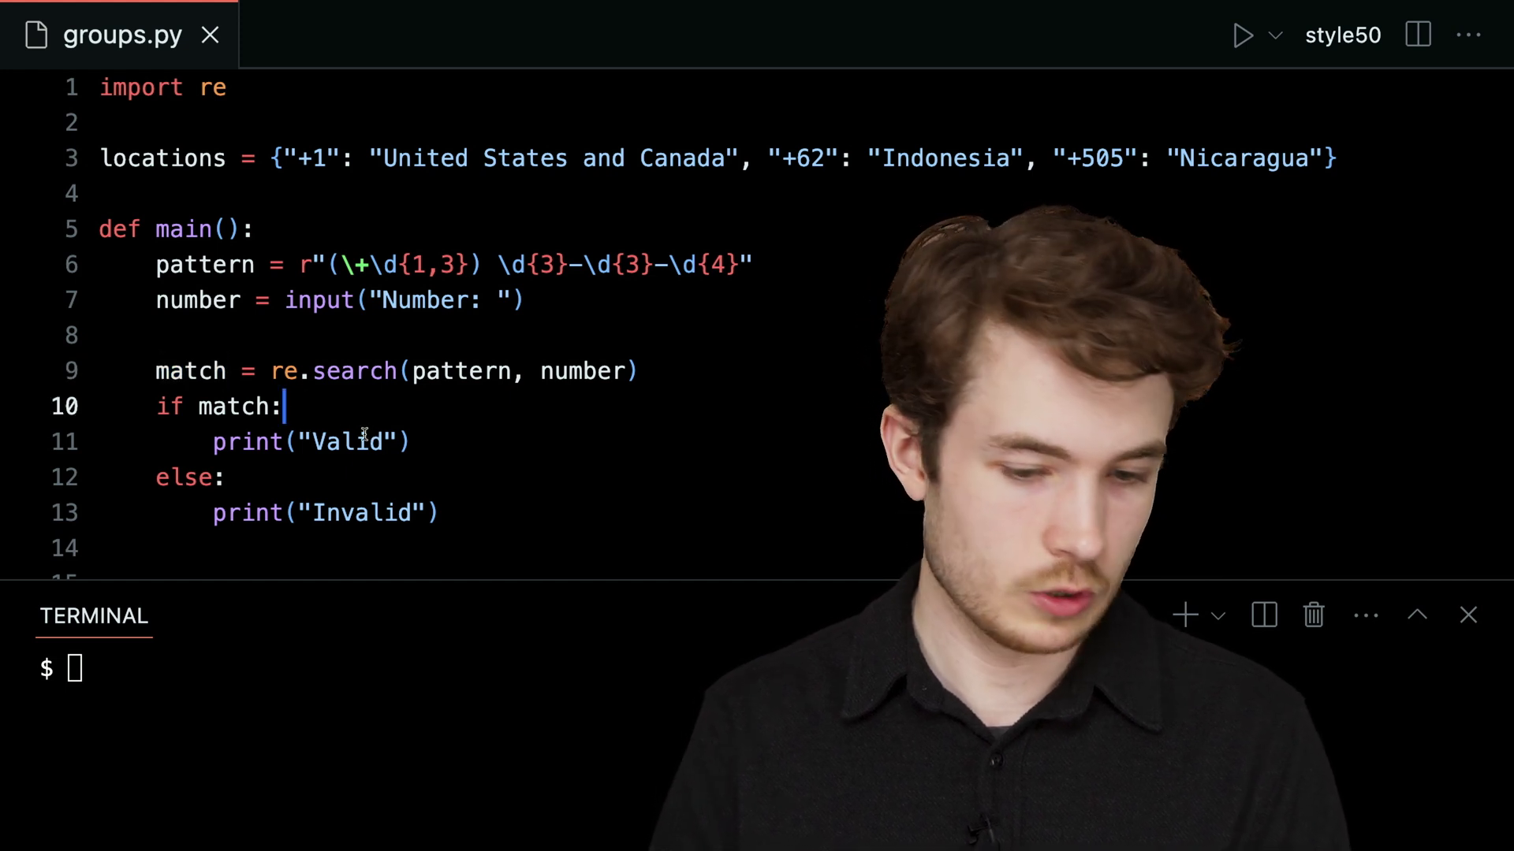
key("Return")
key("BackSpace")
key("BackSpace")
key("Return")
type("match.group")
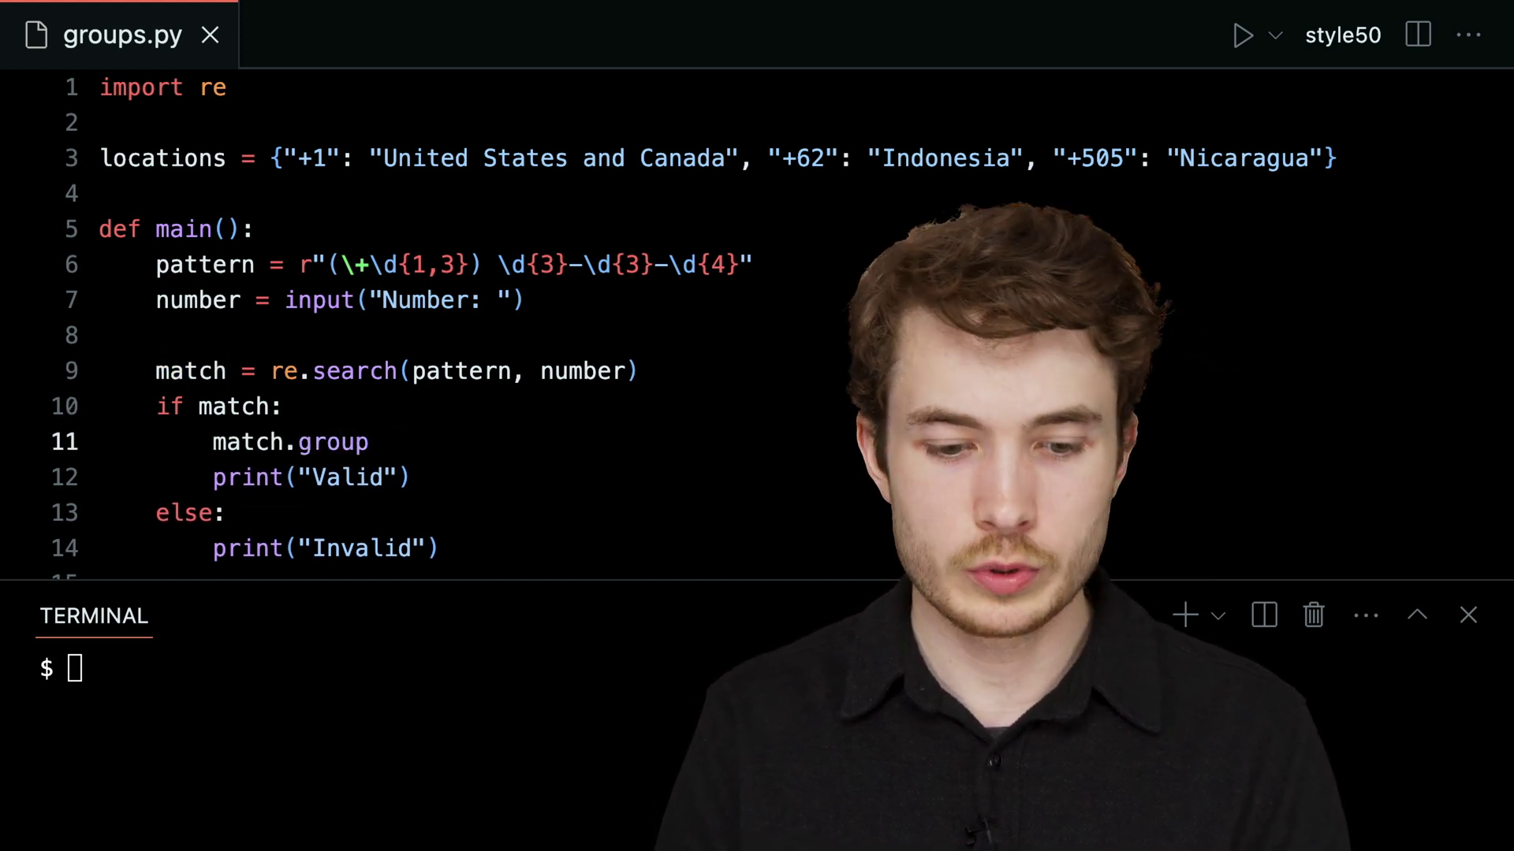
type("()")
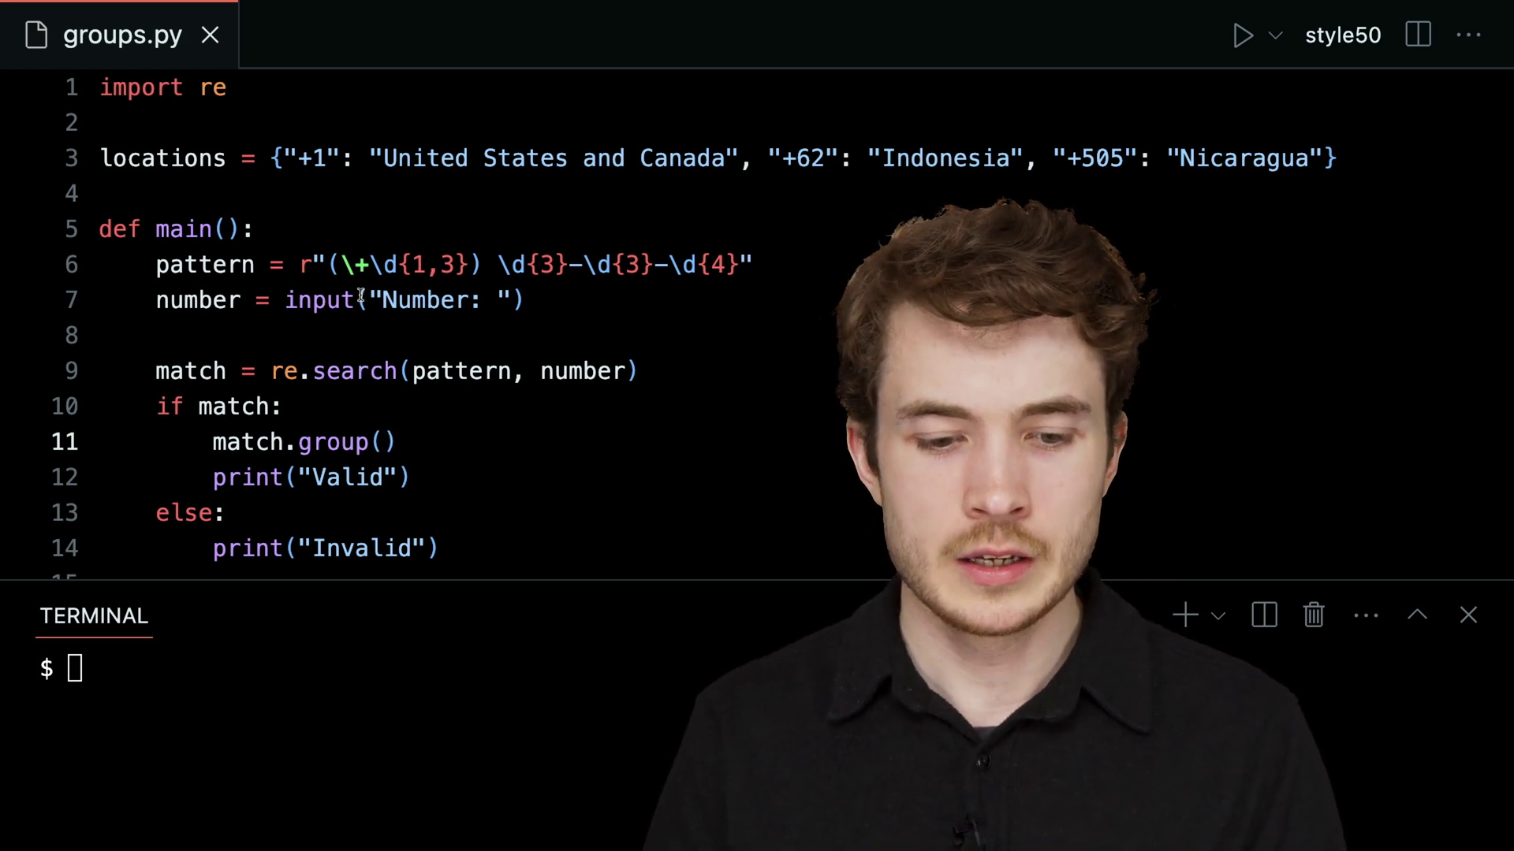
Assign match.group(1) to country_code on line 11, and select "Valid" for replacement.
left_click_drag(328, 265, 484, 265)
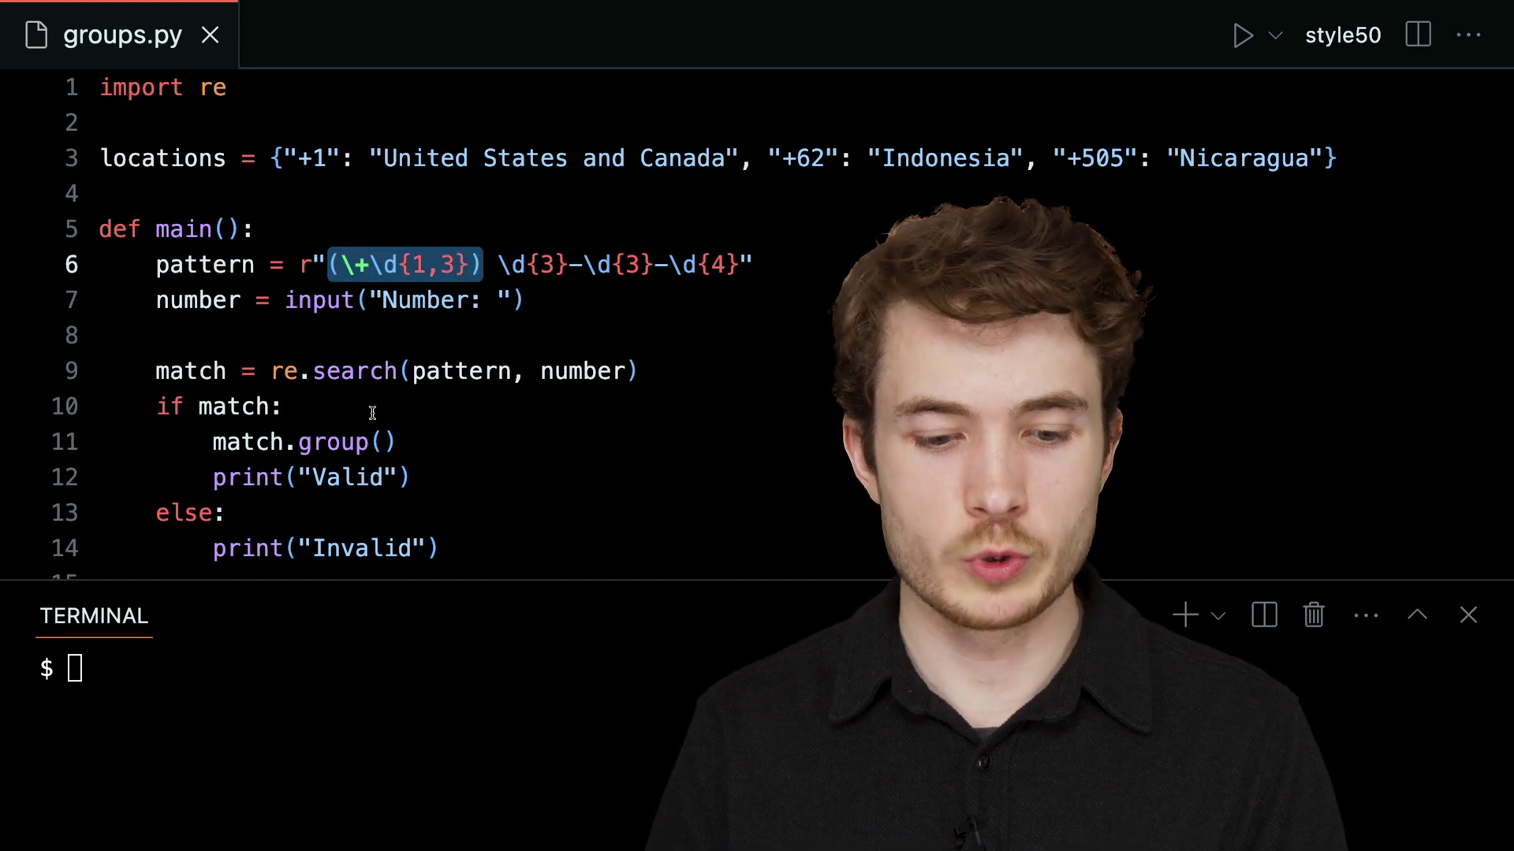
left_click(382, 441)
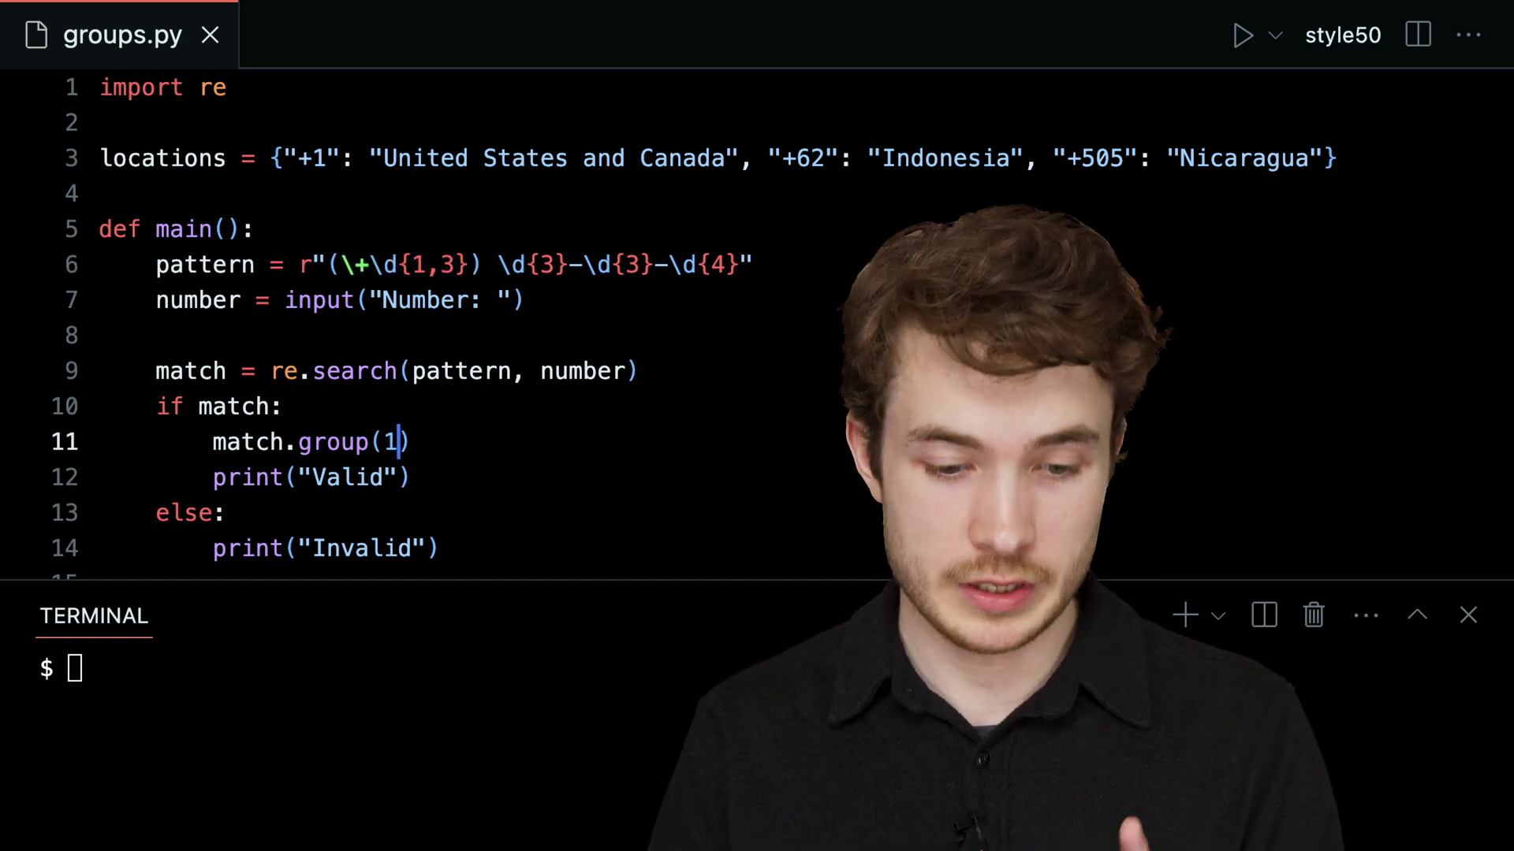
left_click_drag(298, 443, 364, 443)
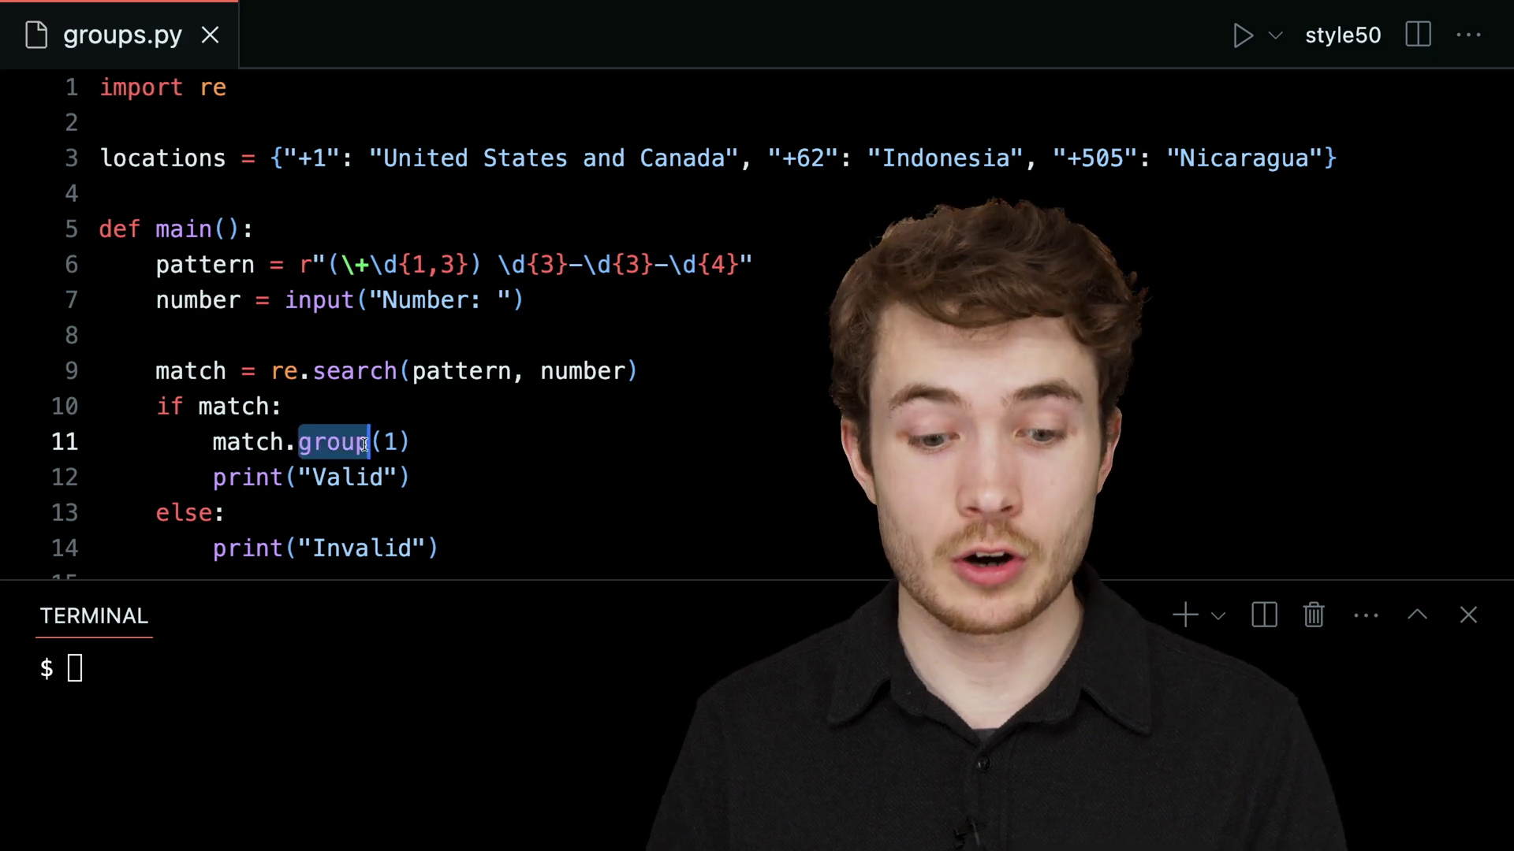
left_click(366, 442)
double_click(393, 443)
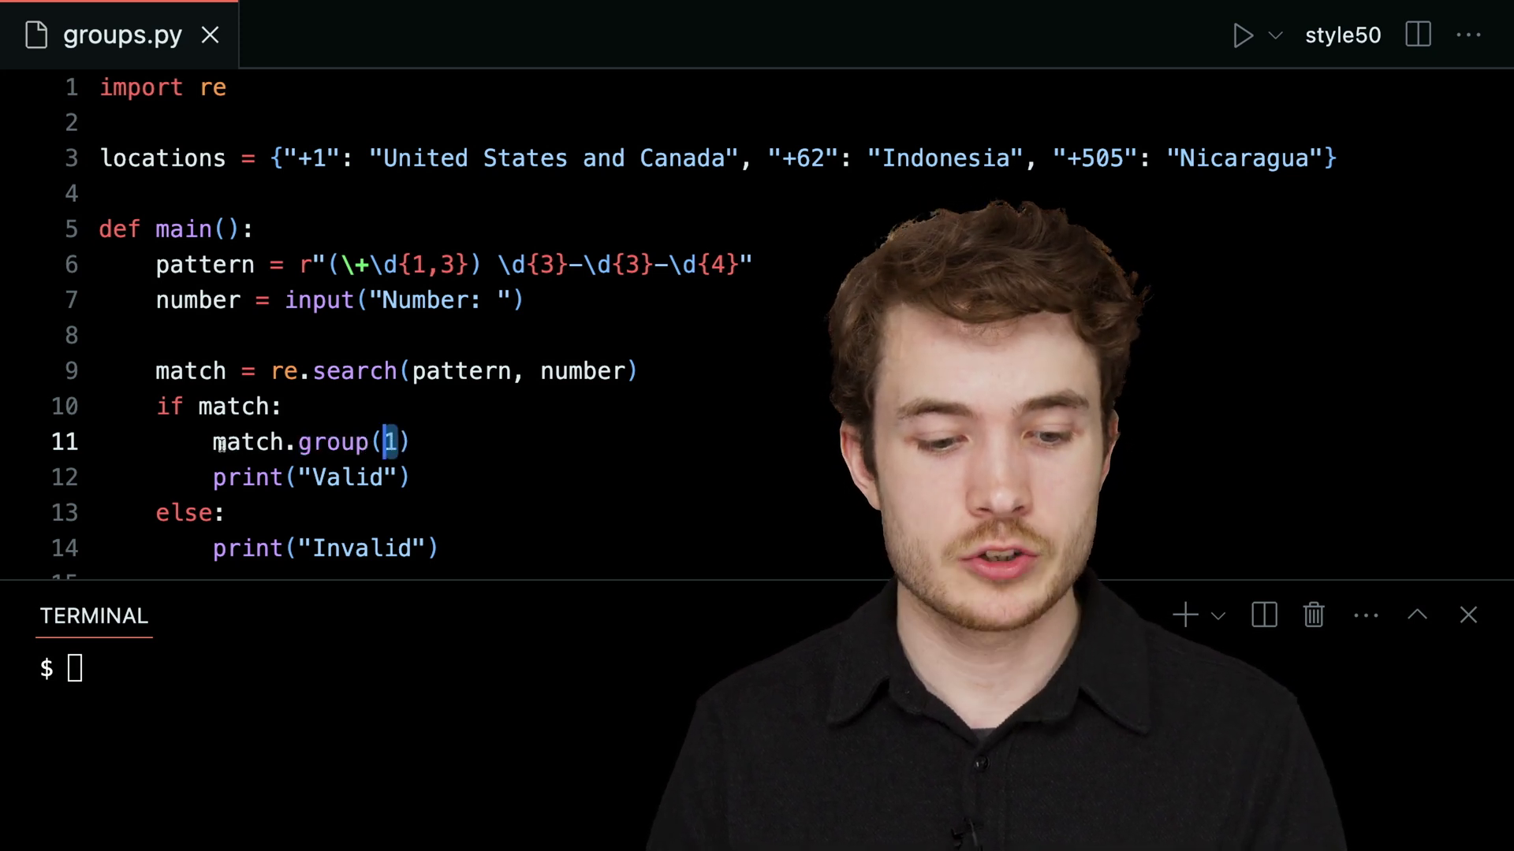
left_click_drag(214, 443, 399, 442)
left_click(401, 442)
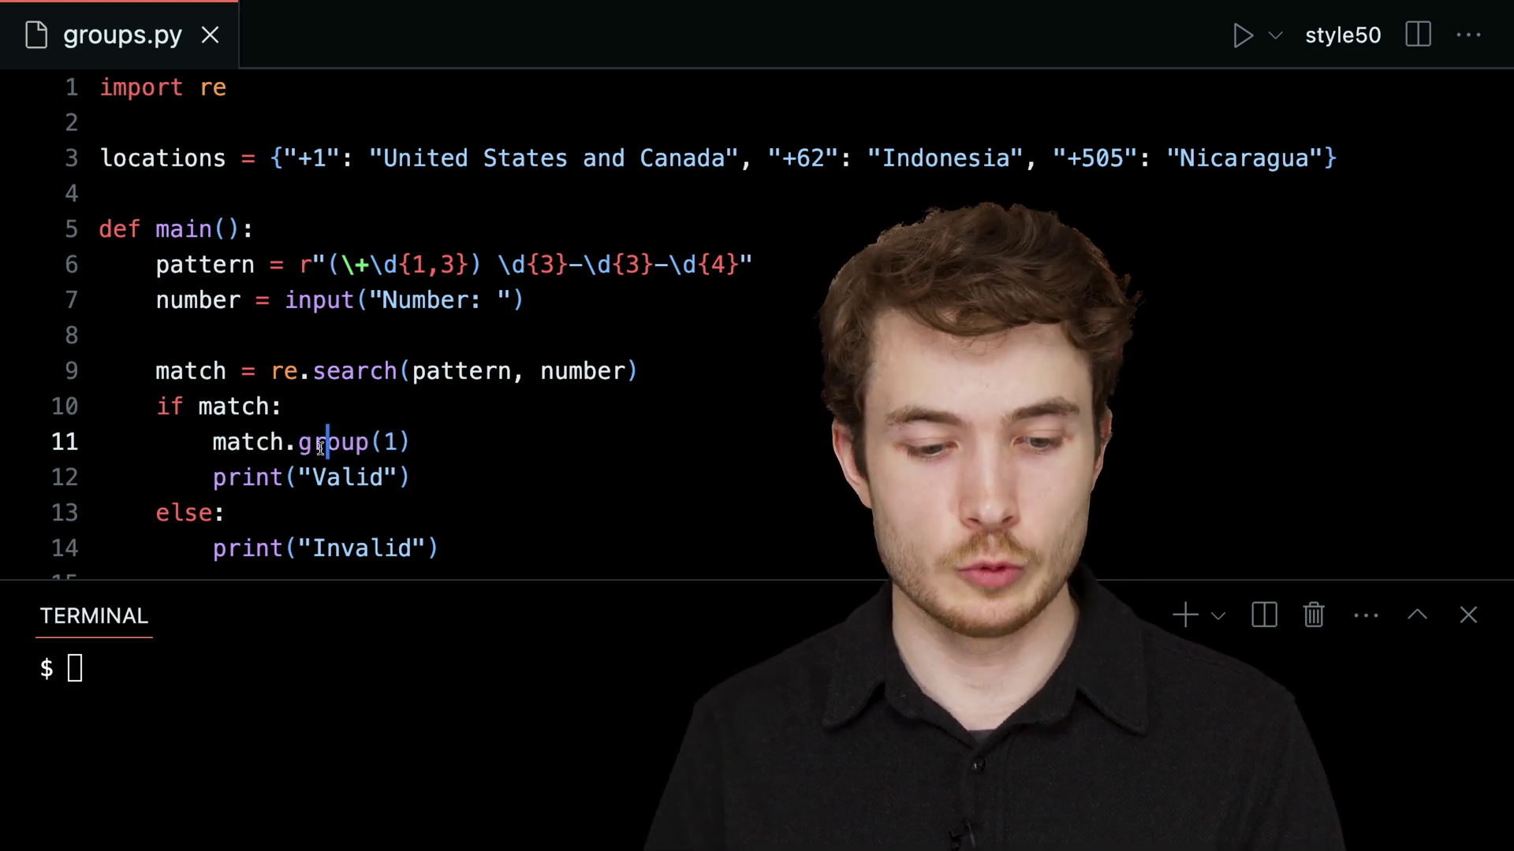
type("coun")
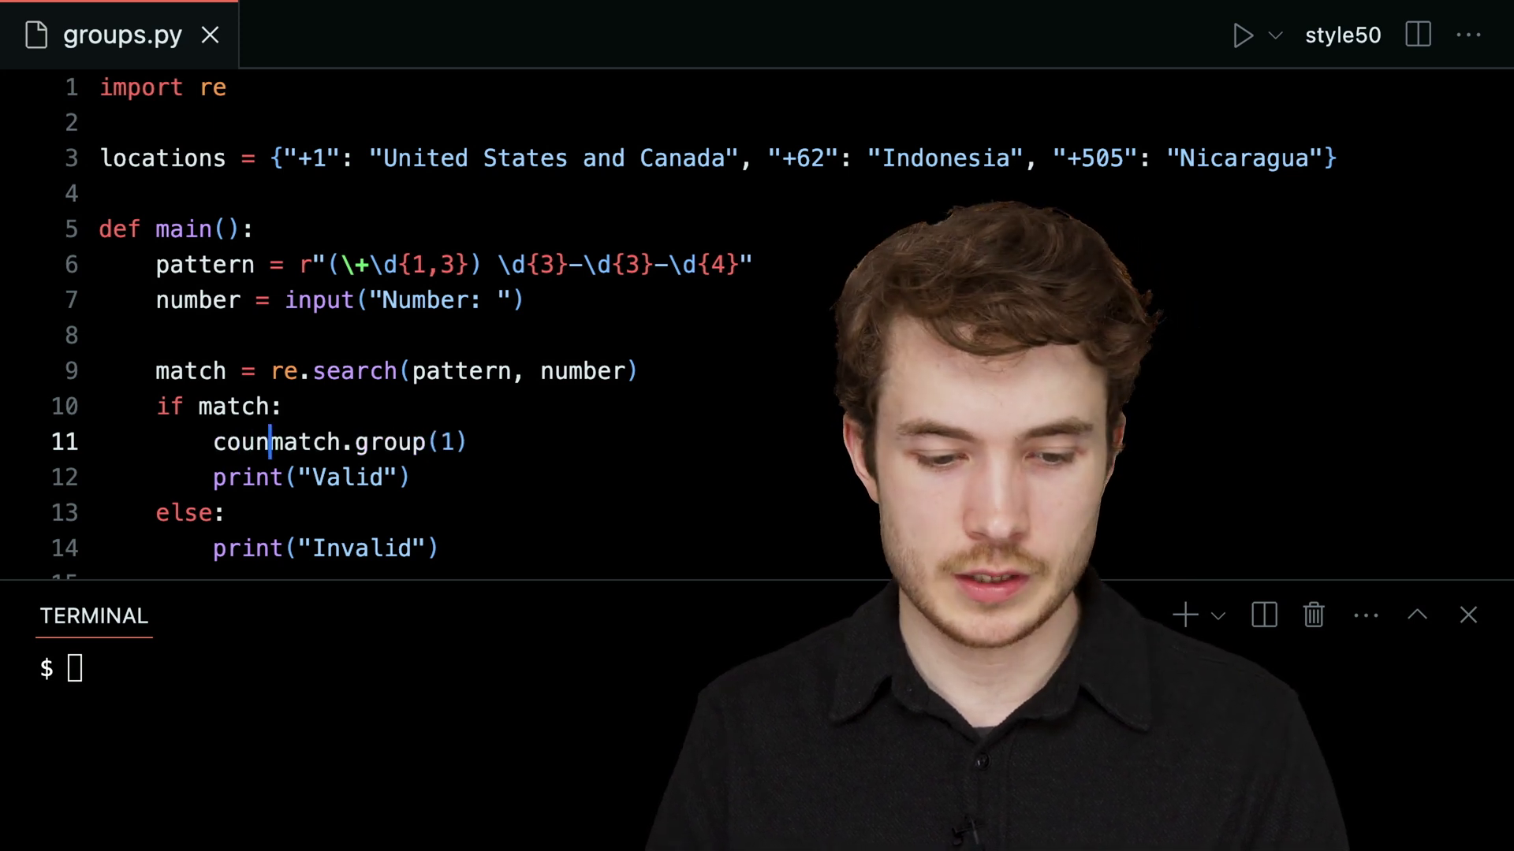
type("try_code =")
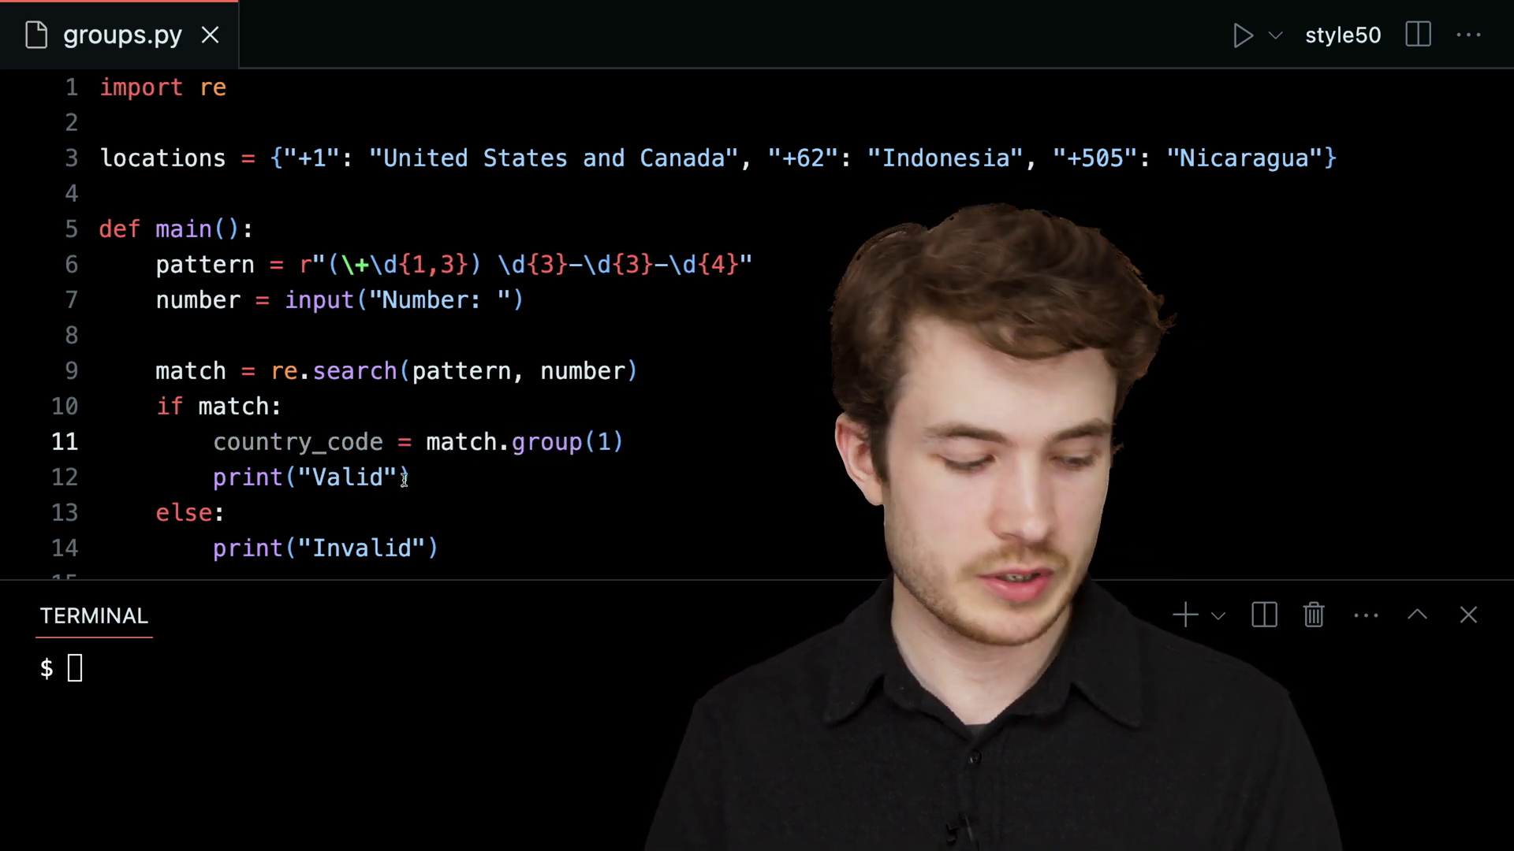
left_click_drag(405, 477, 298, 478)
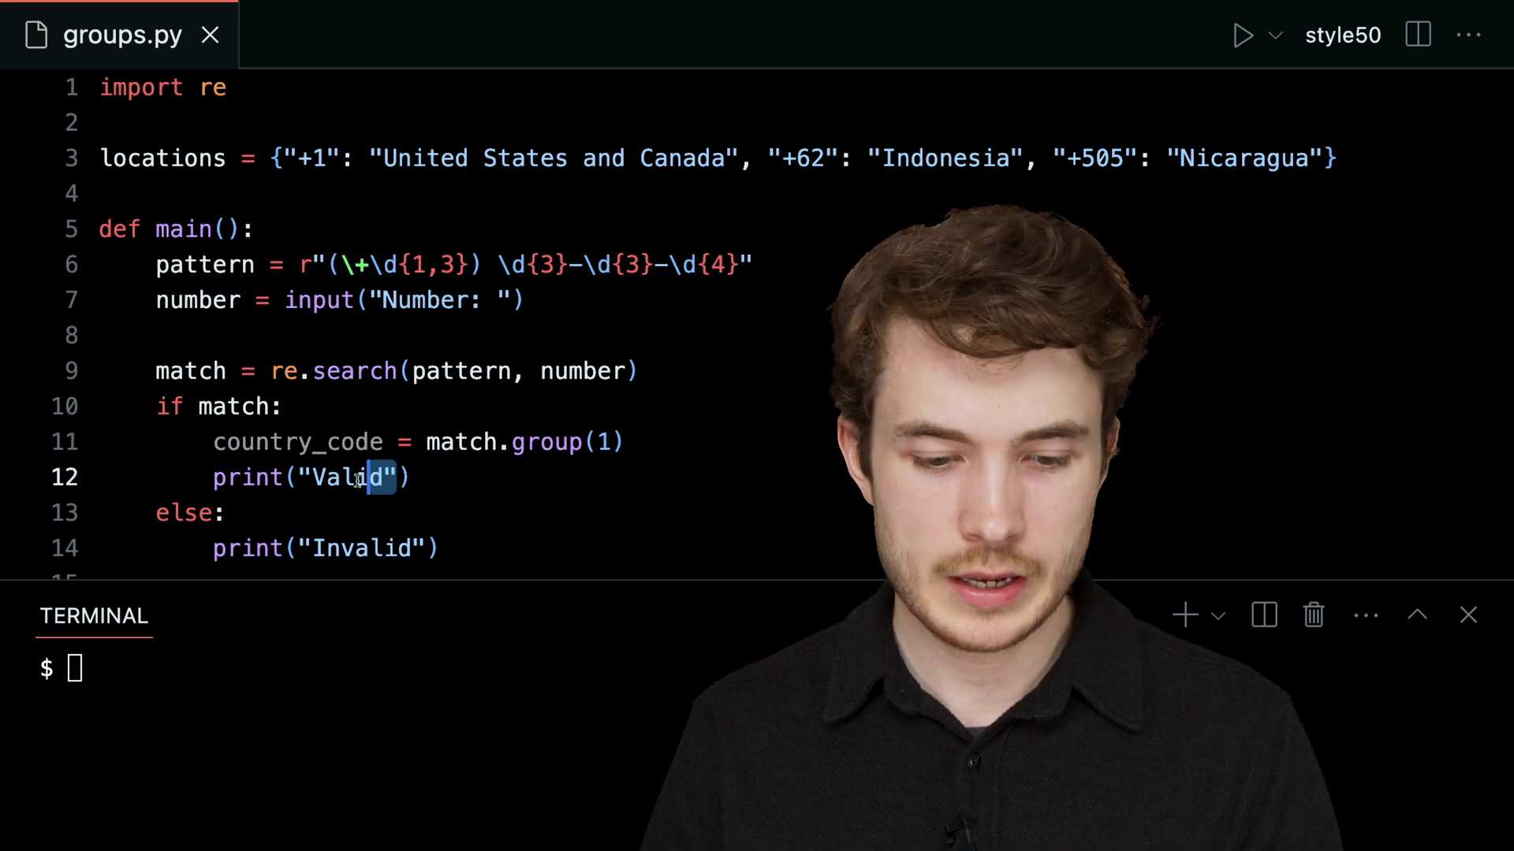
type("country_code")
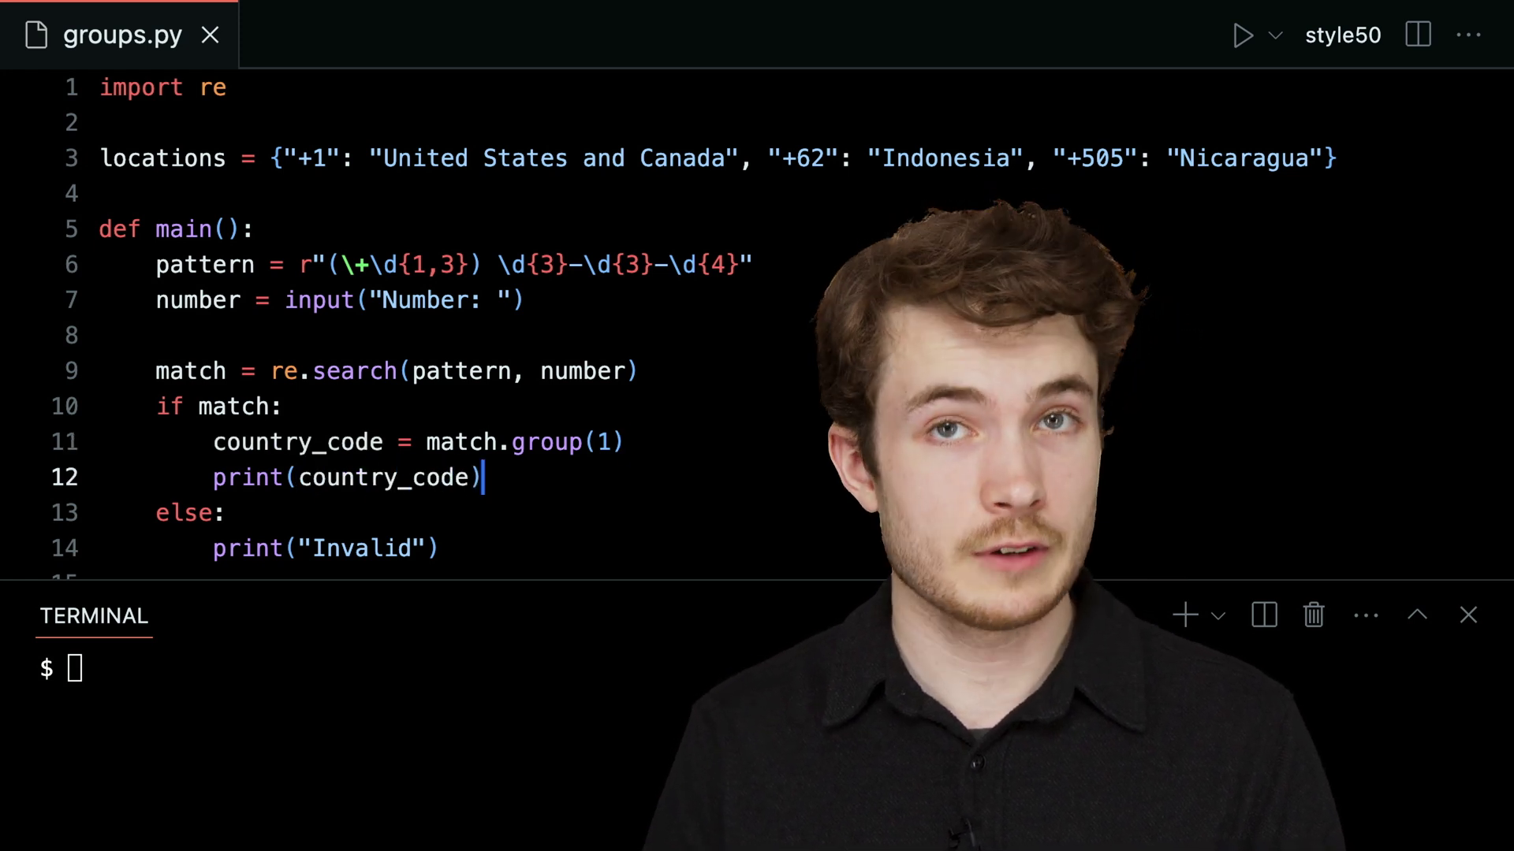
left_click(342, 639)
type("python groups.py")
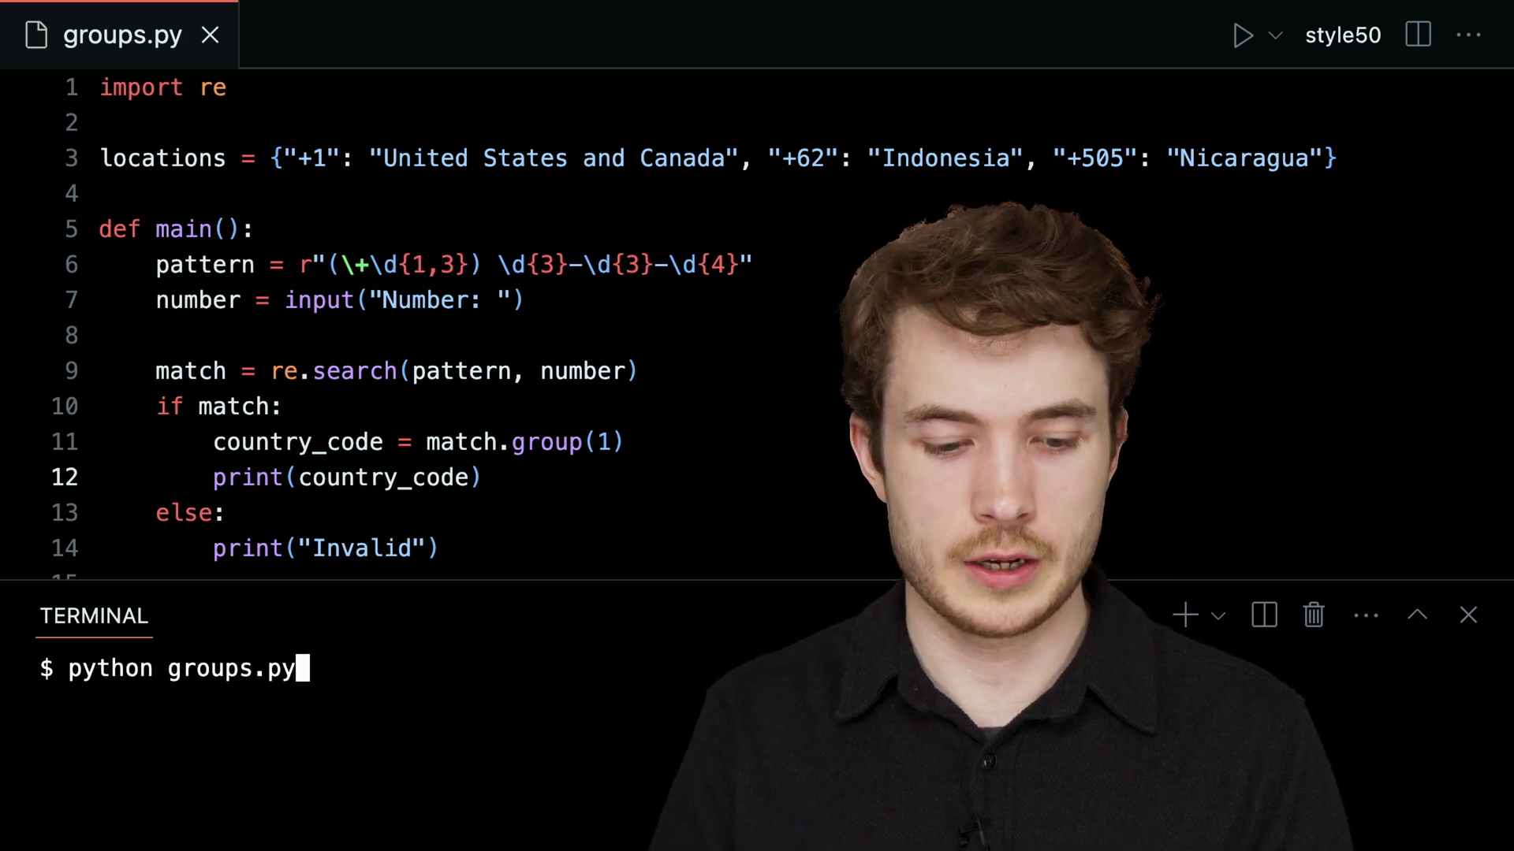
key("Return")
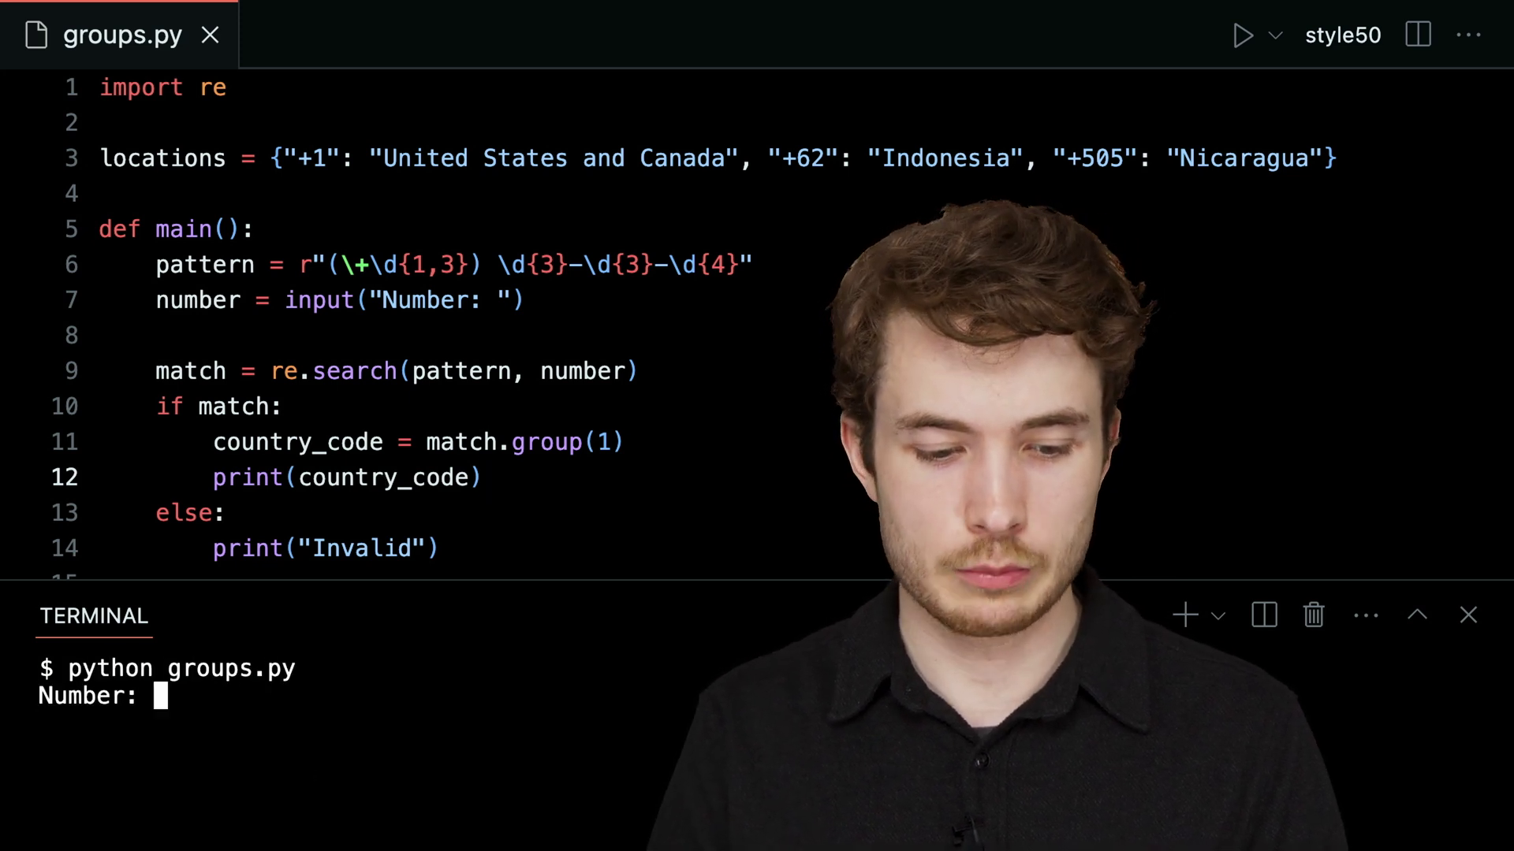
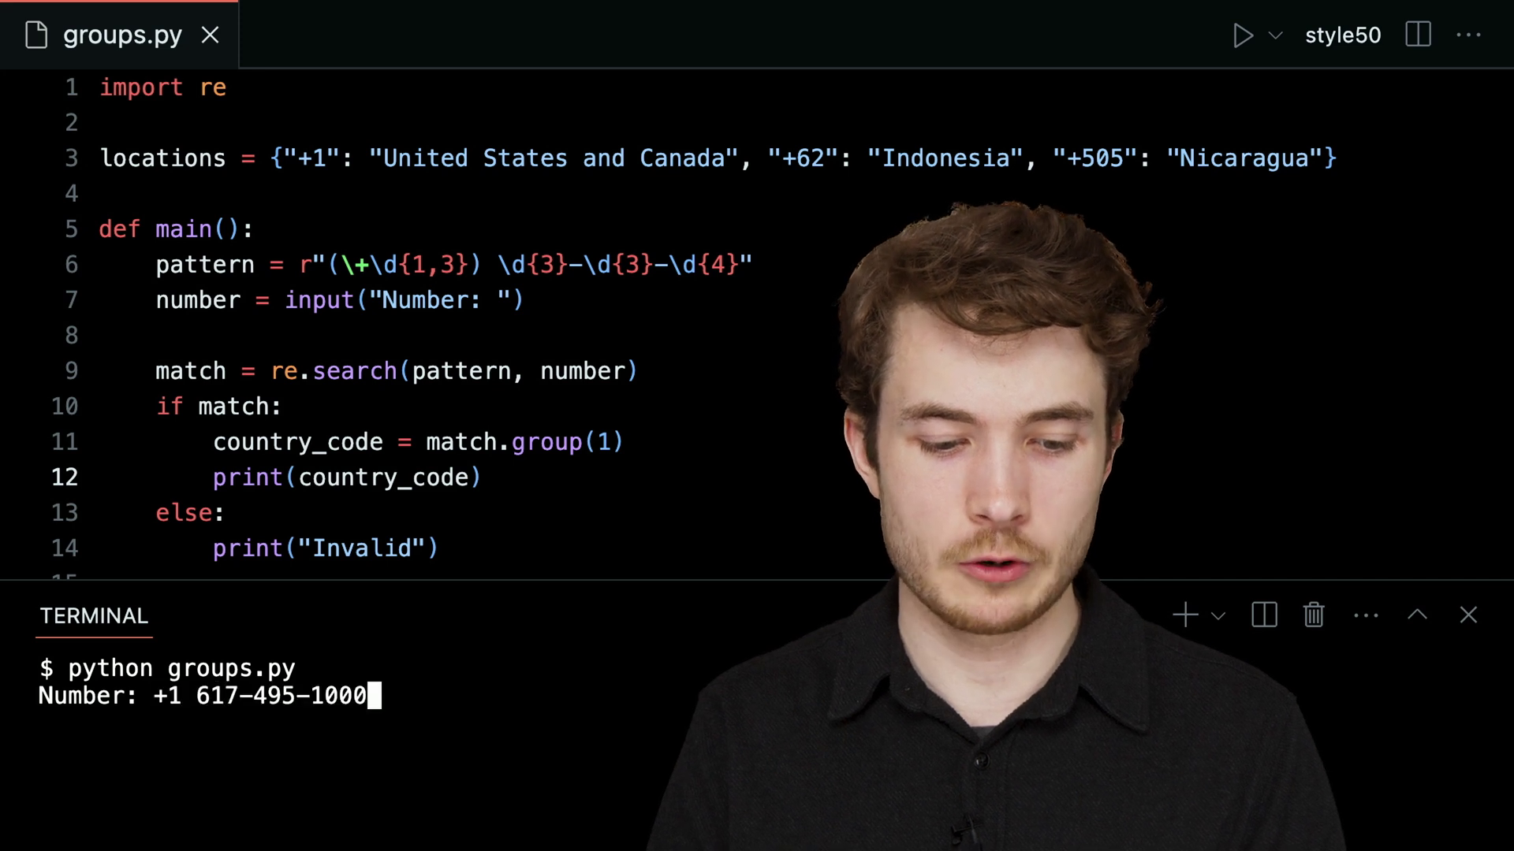
key("Return")
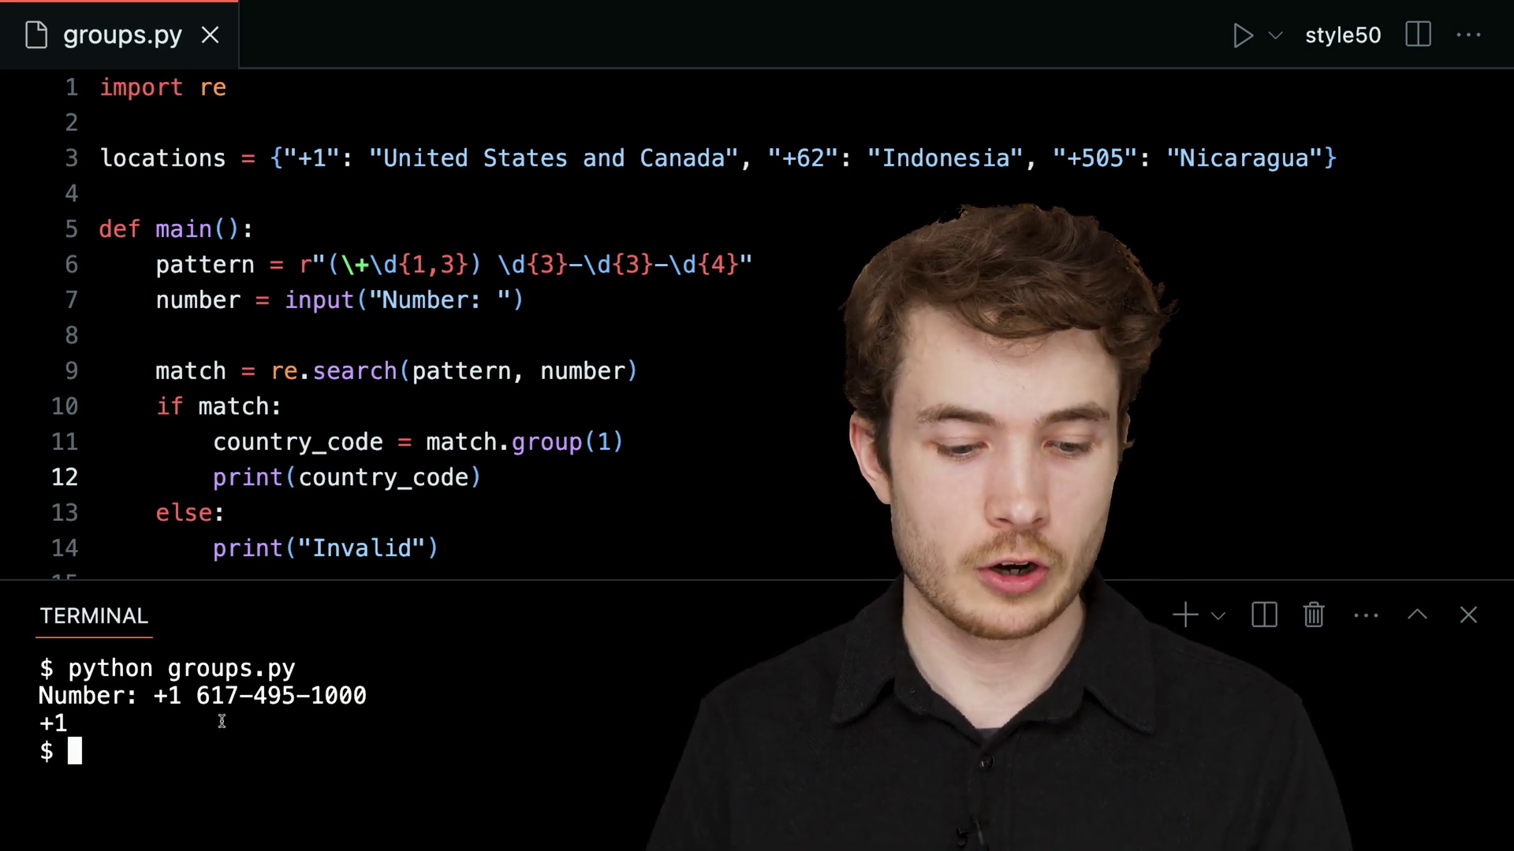
left_click_drag(344, 260, 465, 263)
left_click(468, 263)
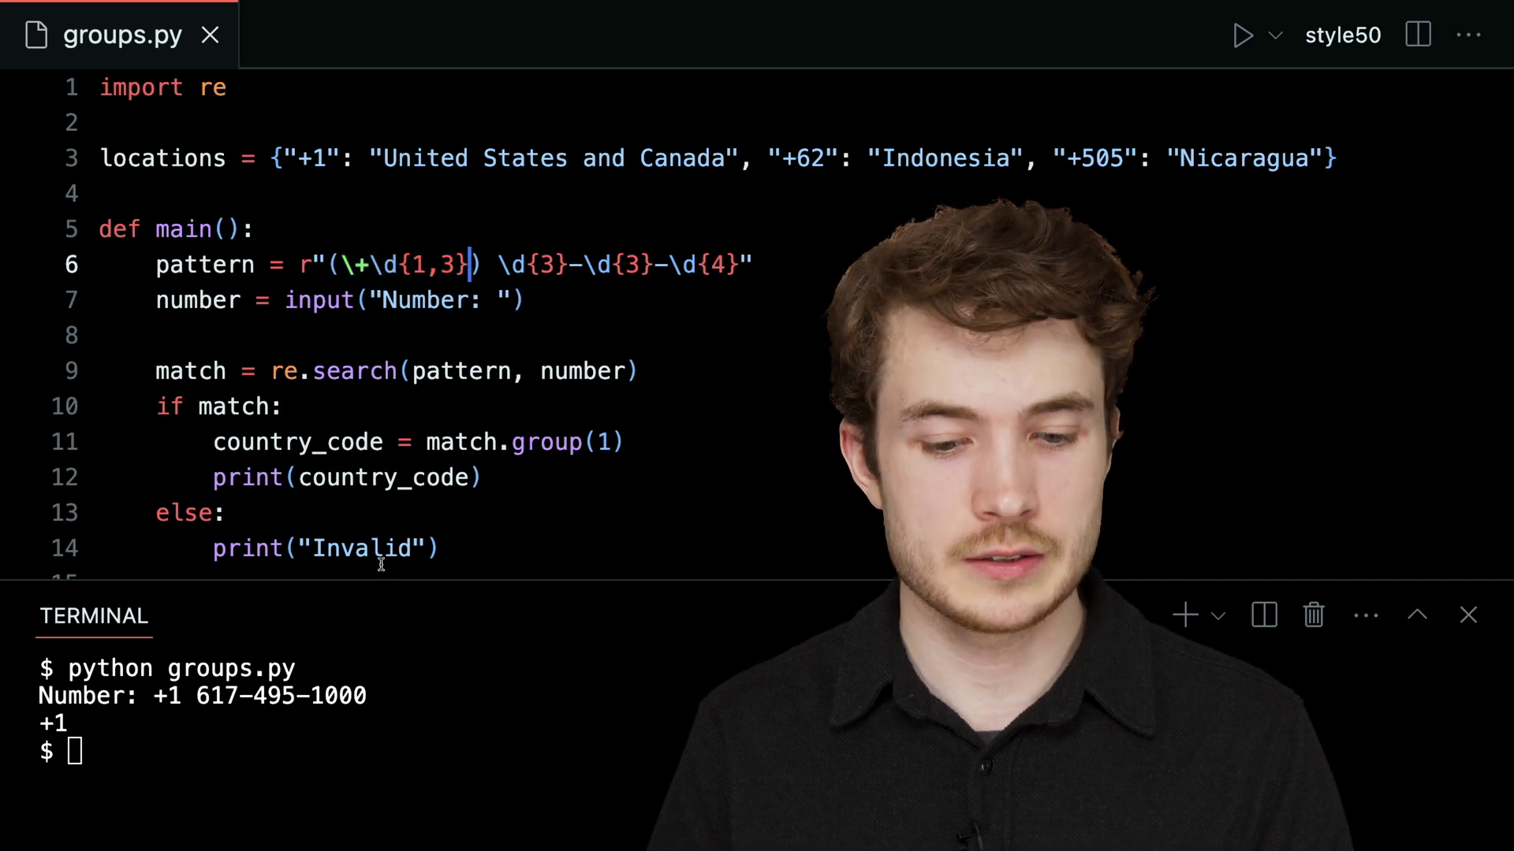
key("ctrl+l")
type("python groups.py")
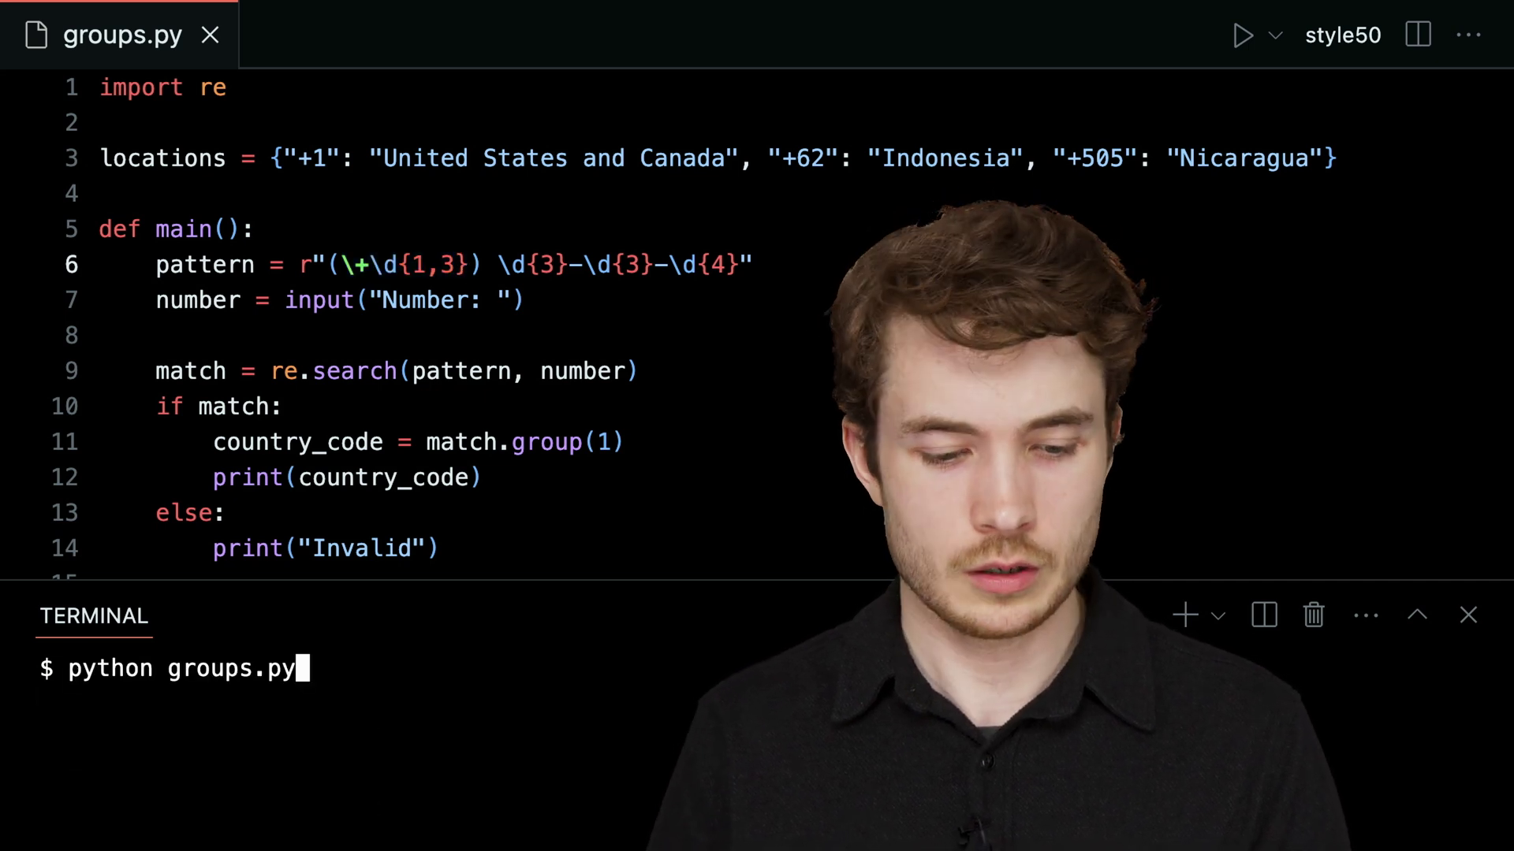
key("Return")
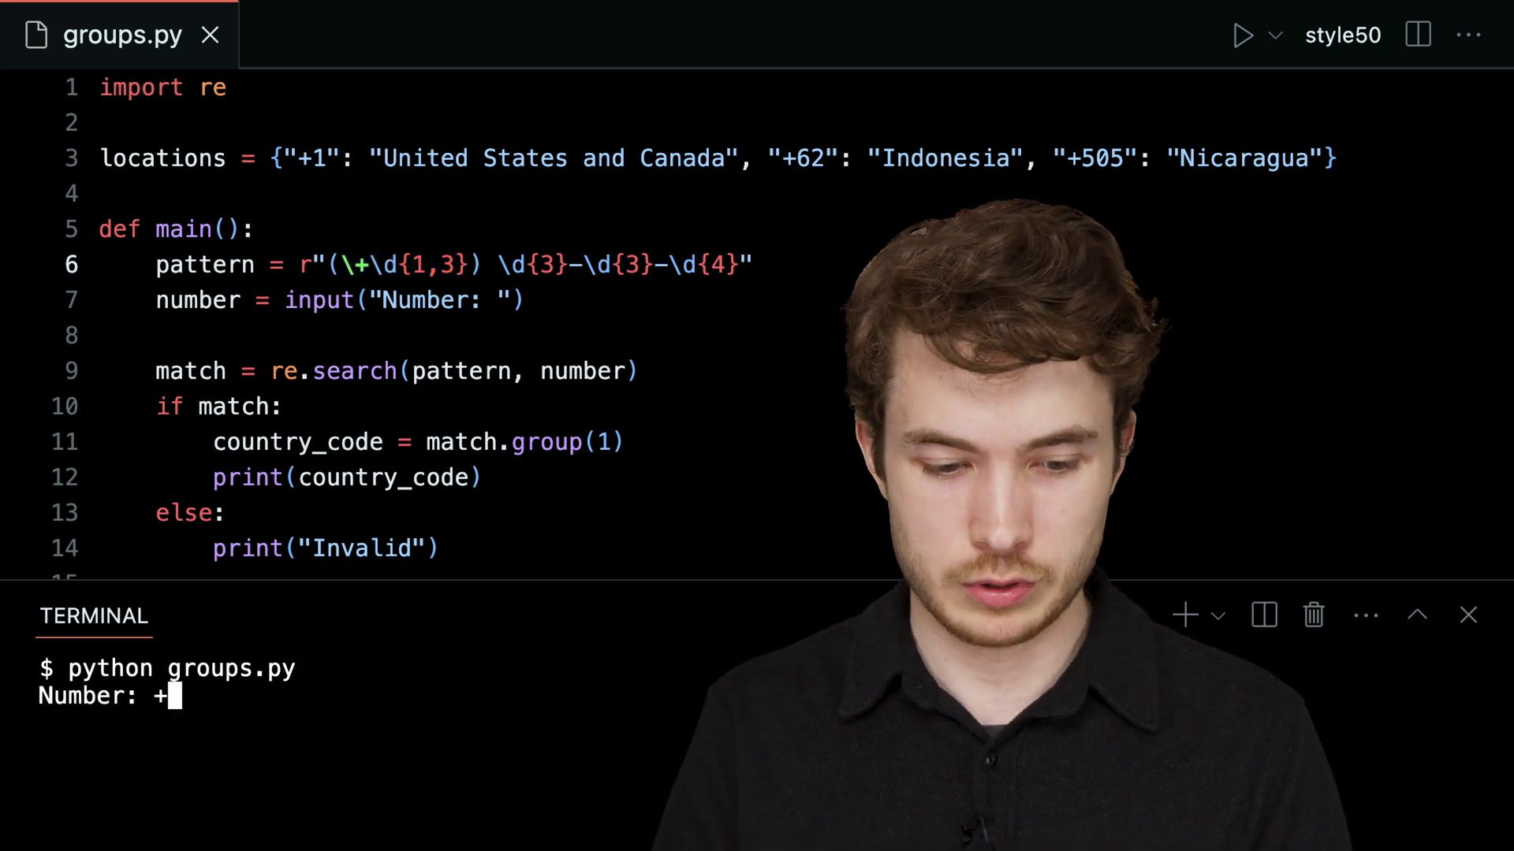
key("Return")
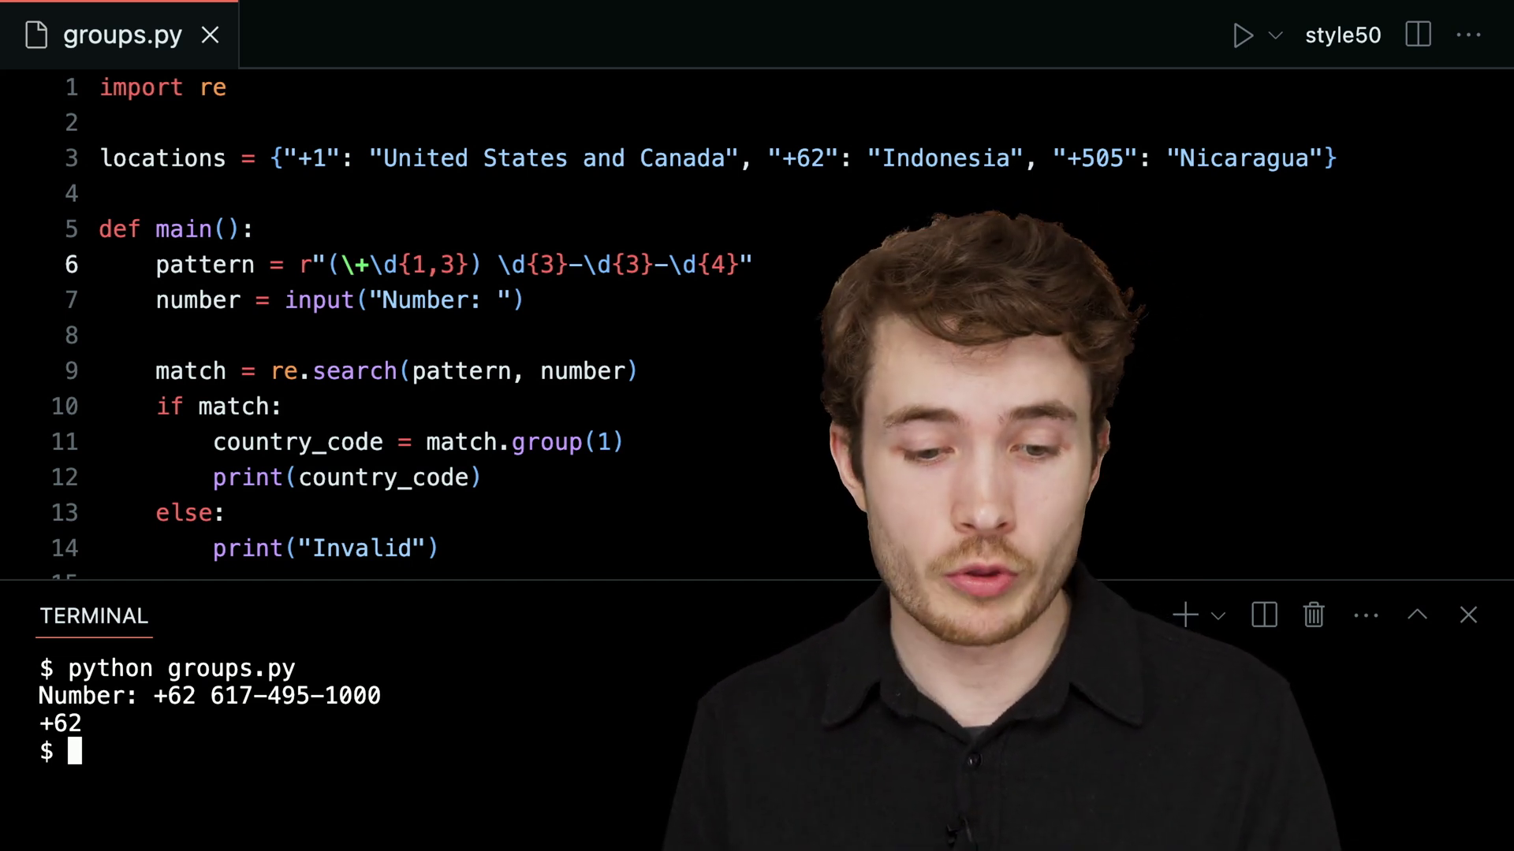
left_click(341, 265)
left_click_drag(342, 264, 471, 264)
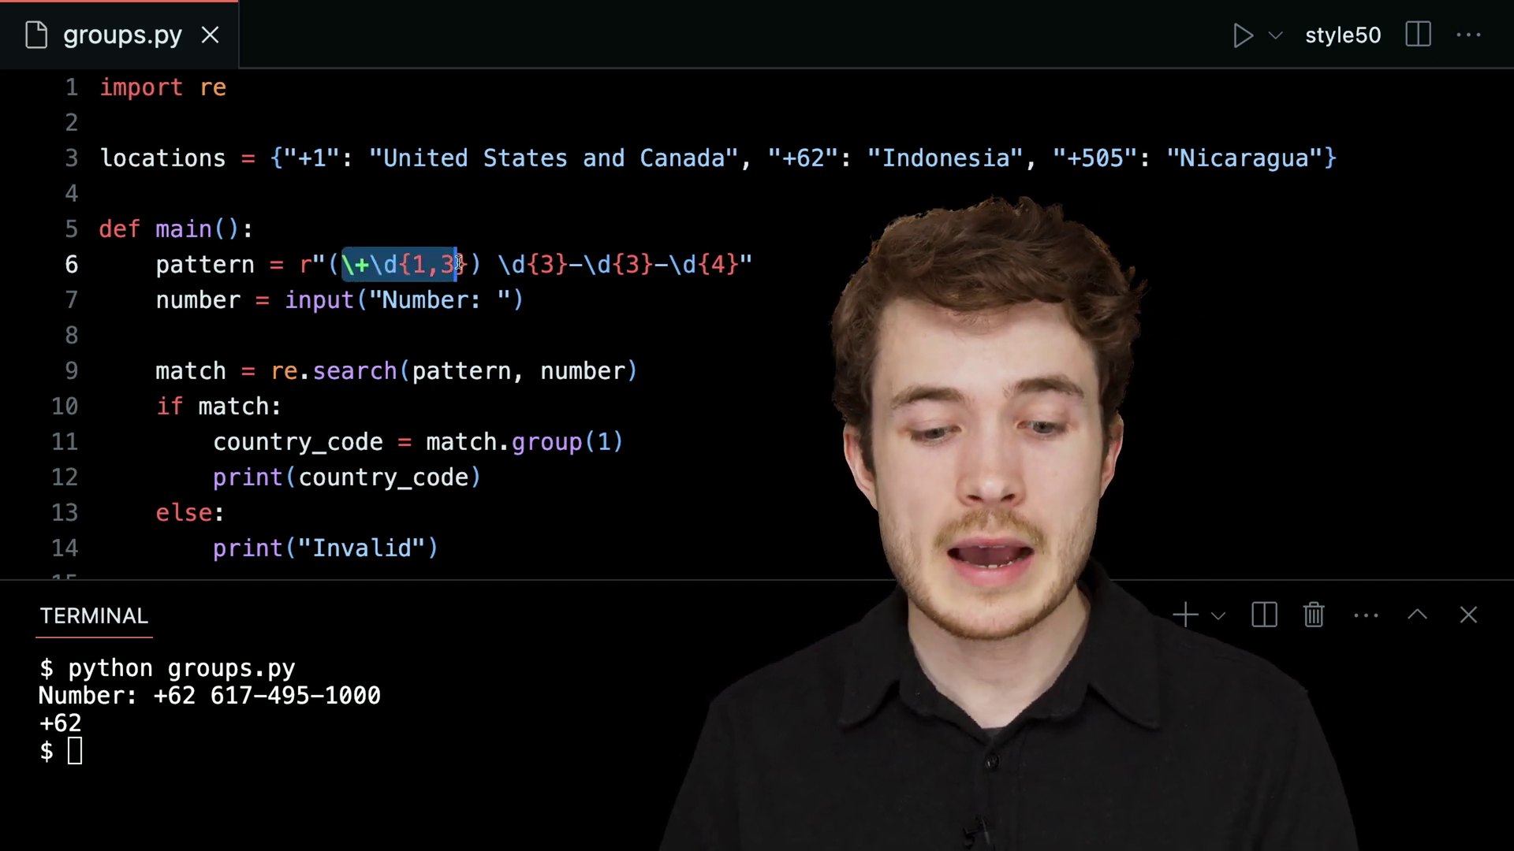
left_click(322, 706)
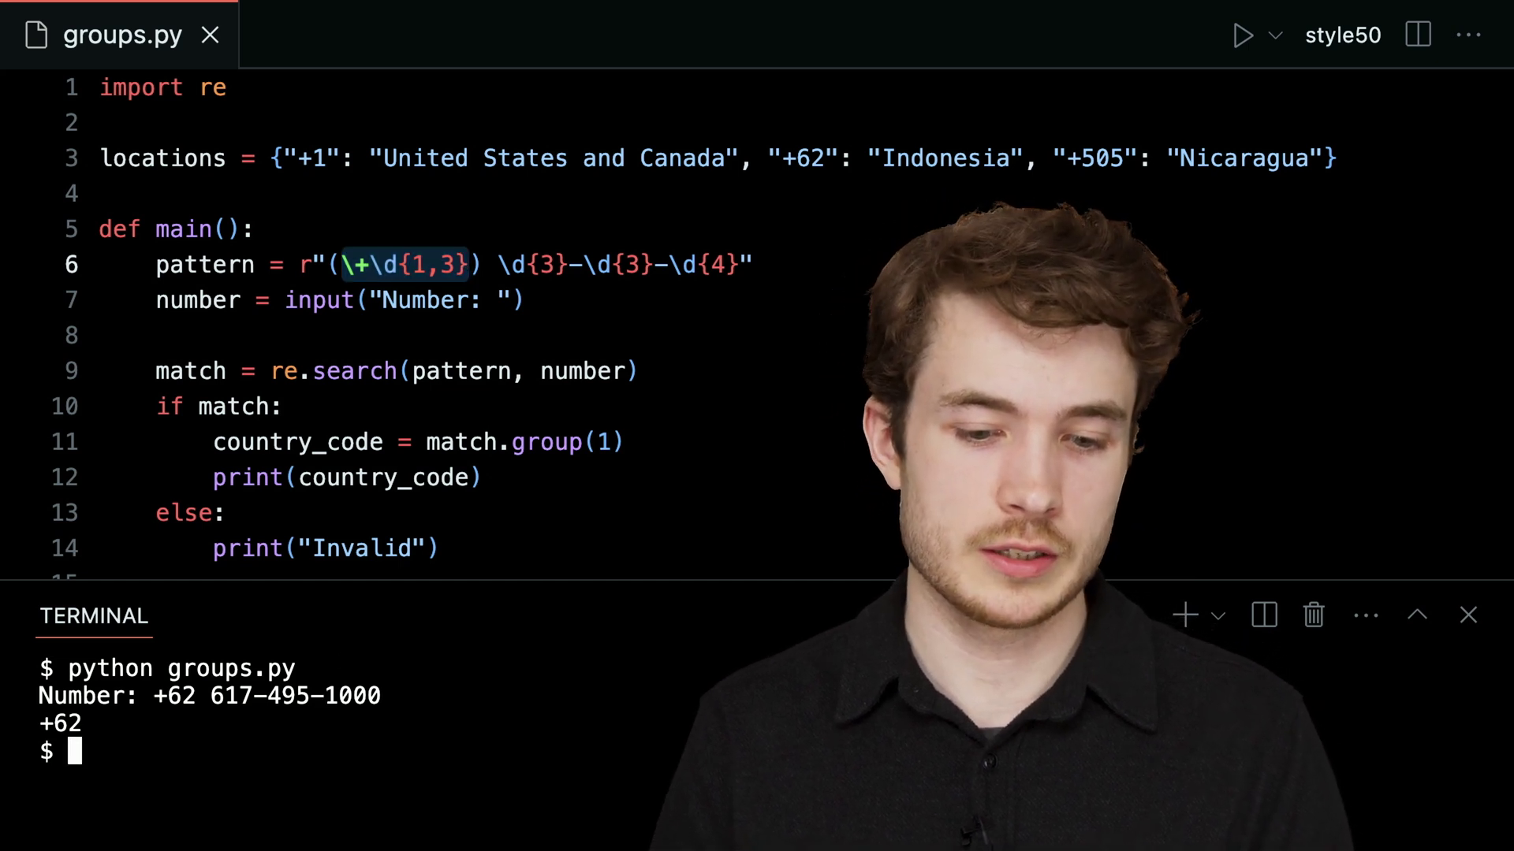
key("ctrl+l")
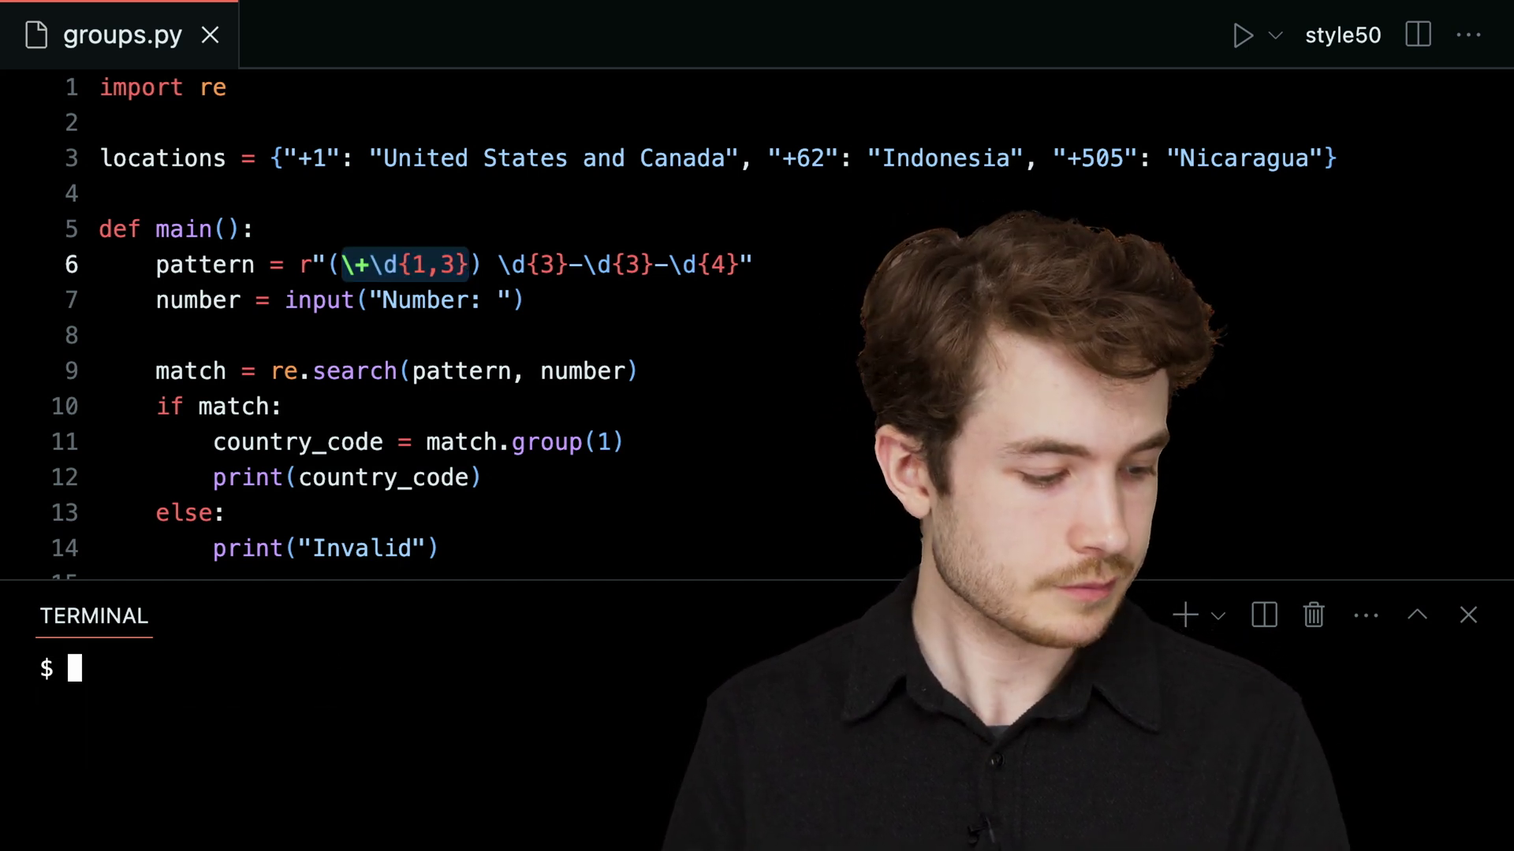
left_click(643, 446)
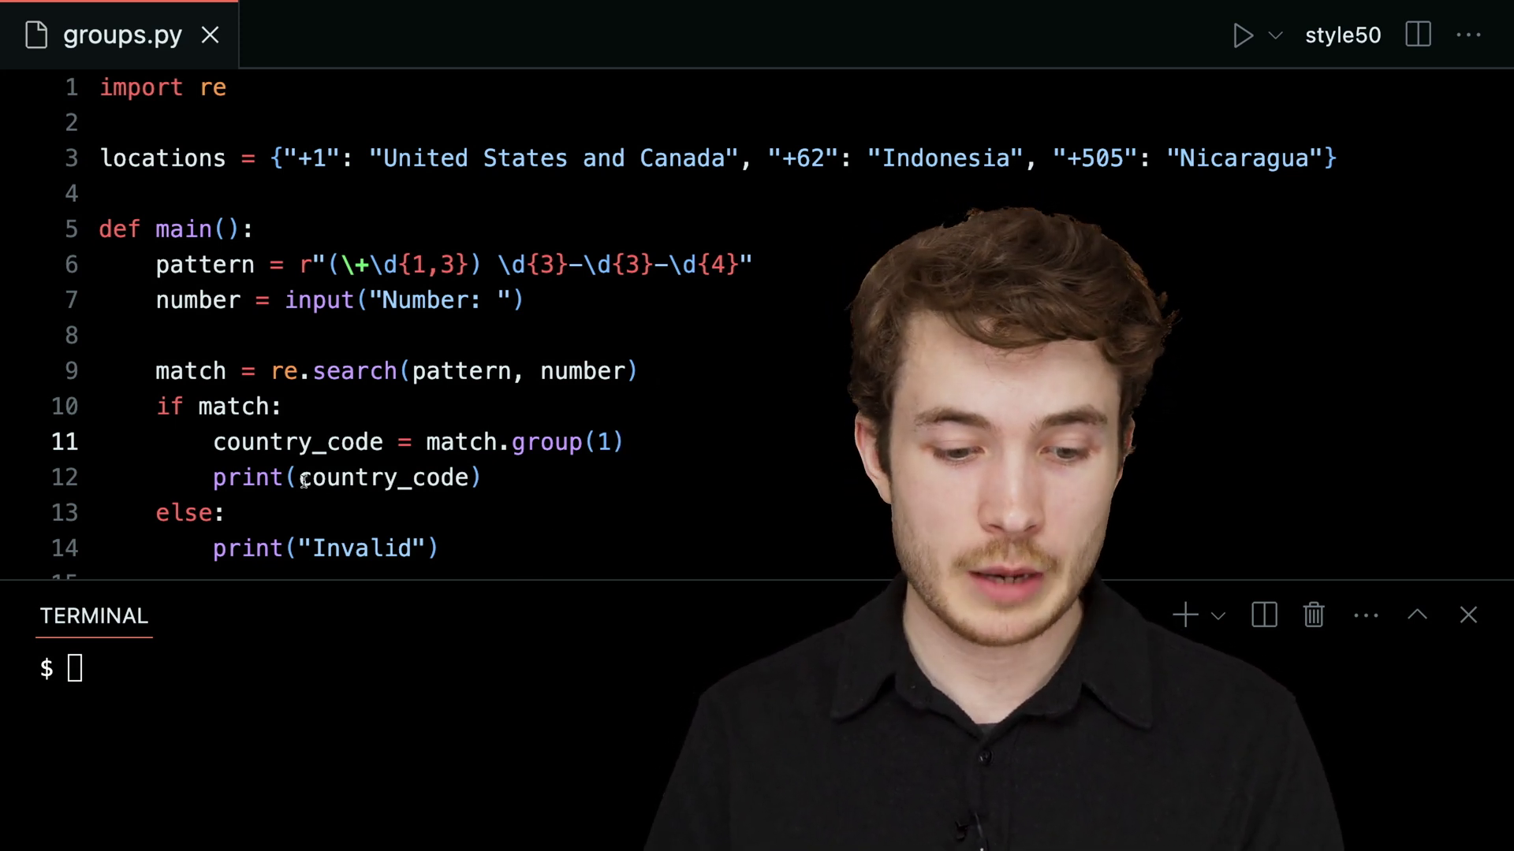
Change line 12 to print(locations[country_code]), checking the +1 and +62 dictionary keys.
left_click_drag(300, 478, 469, 479)
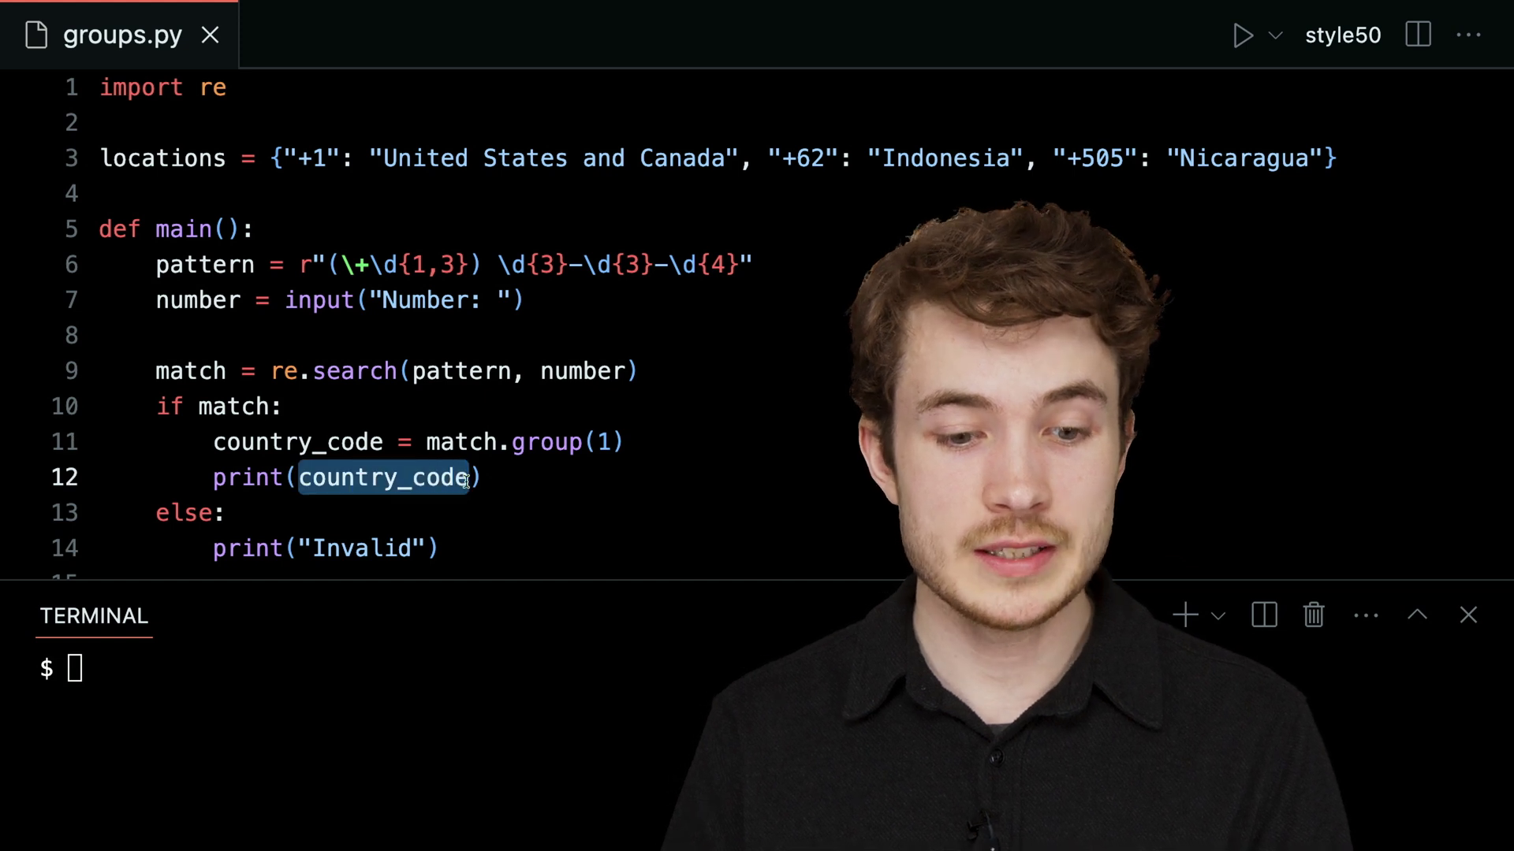
double_click(196, 159)
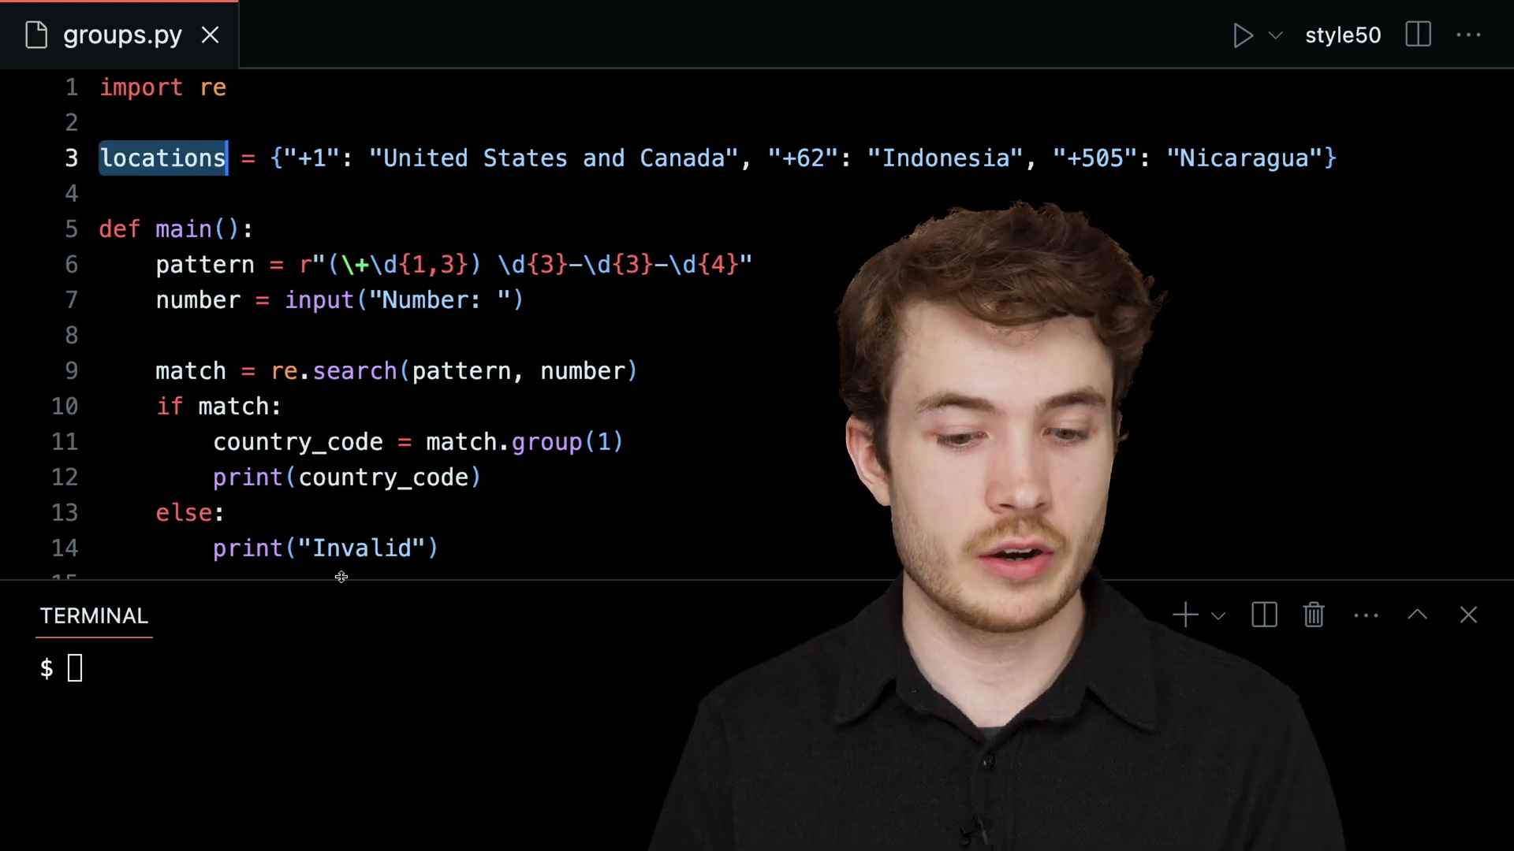
left_click(299, 477)
type("location[")
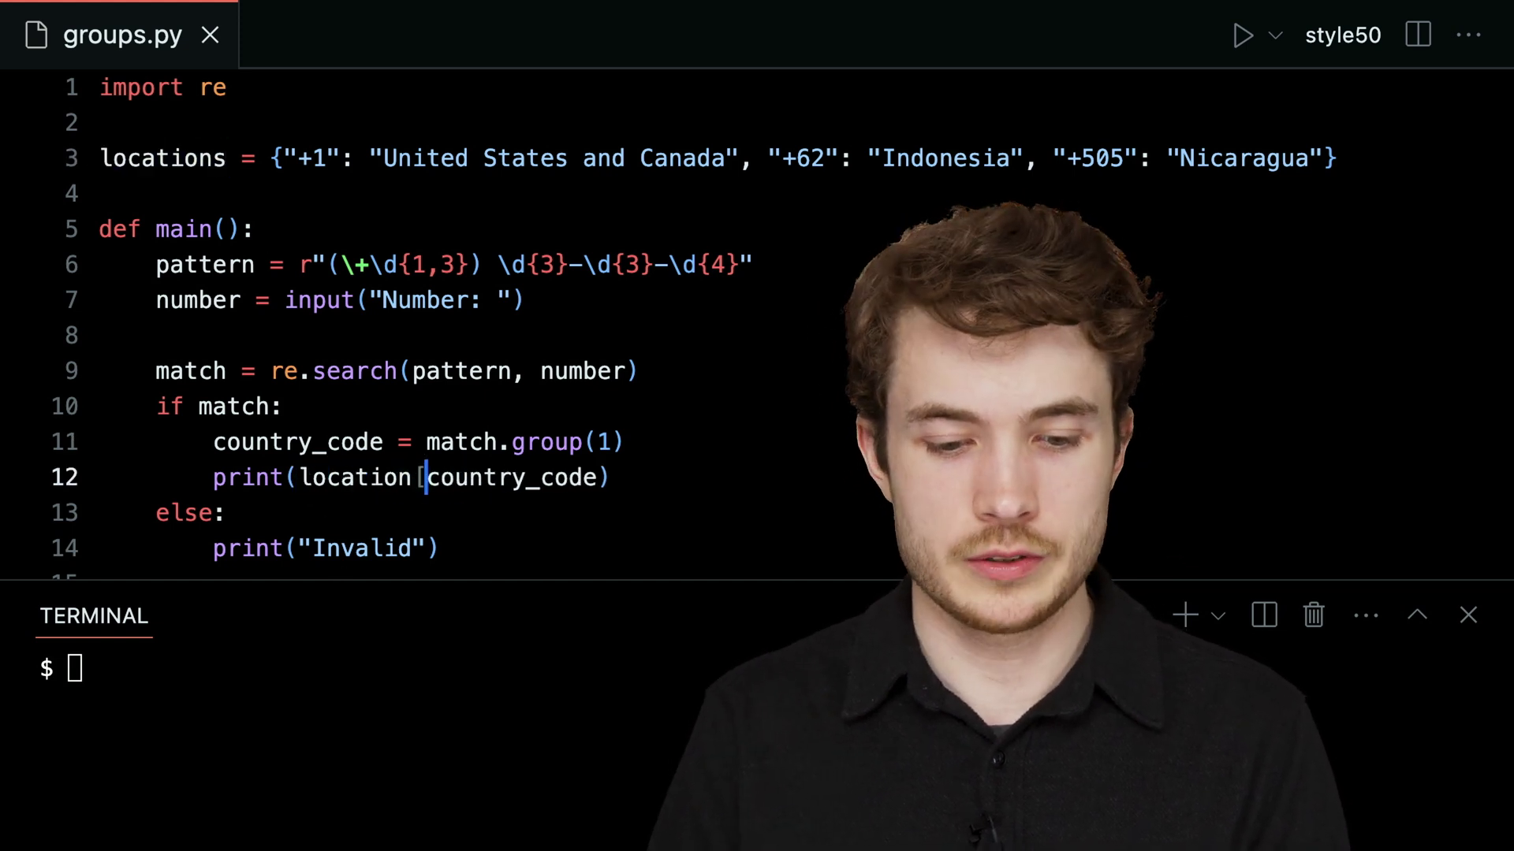
key("Right")
key("Right")
key("Right")
key("Right")
key("Right")
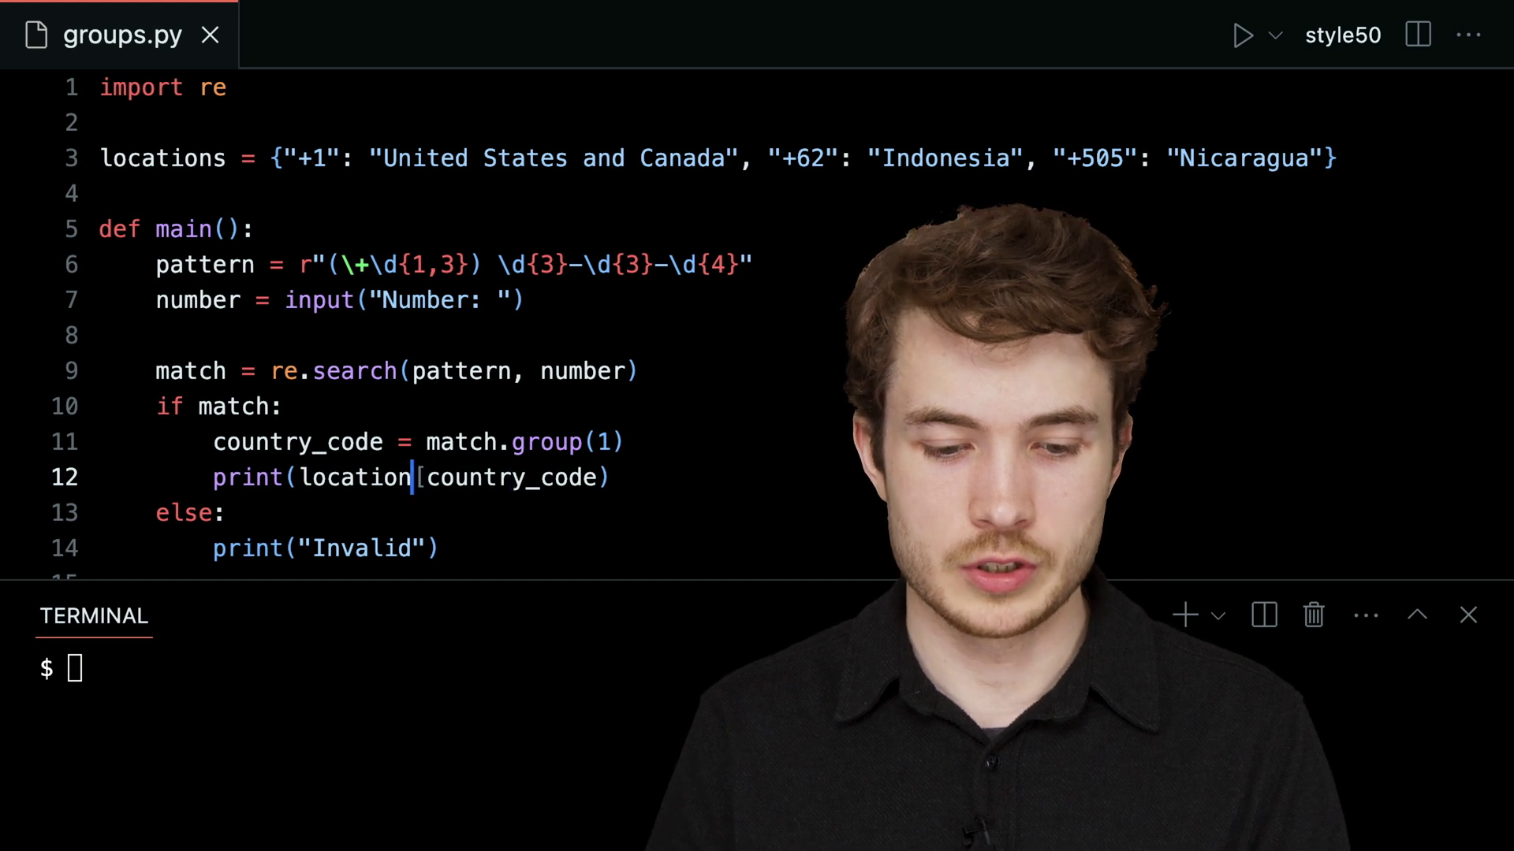
type("s")
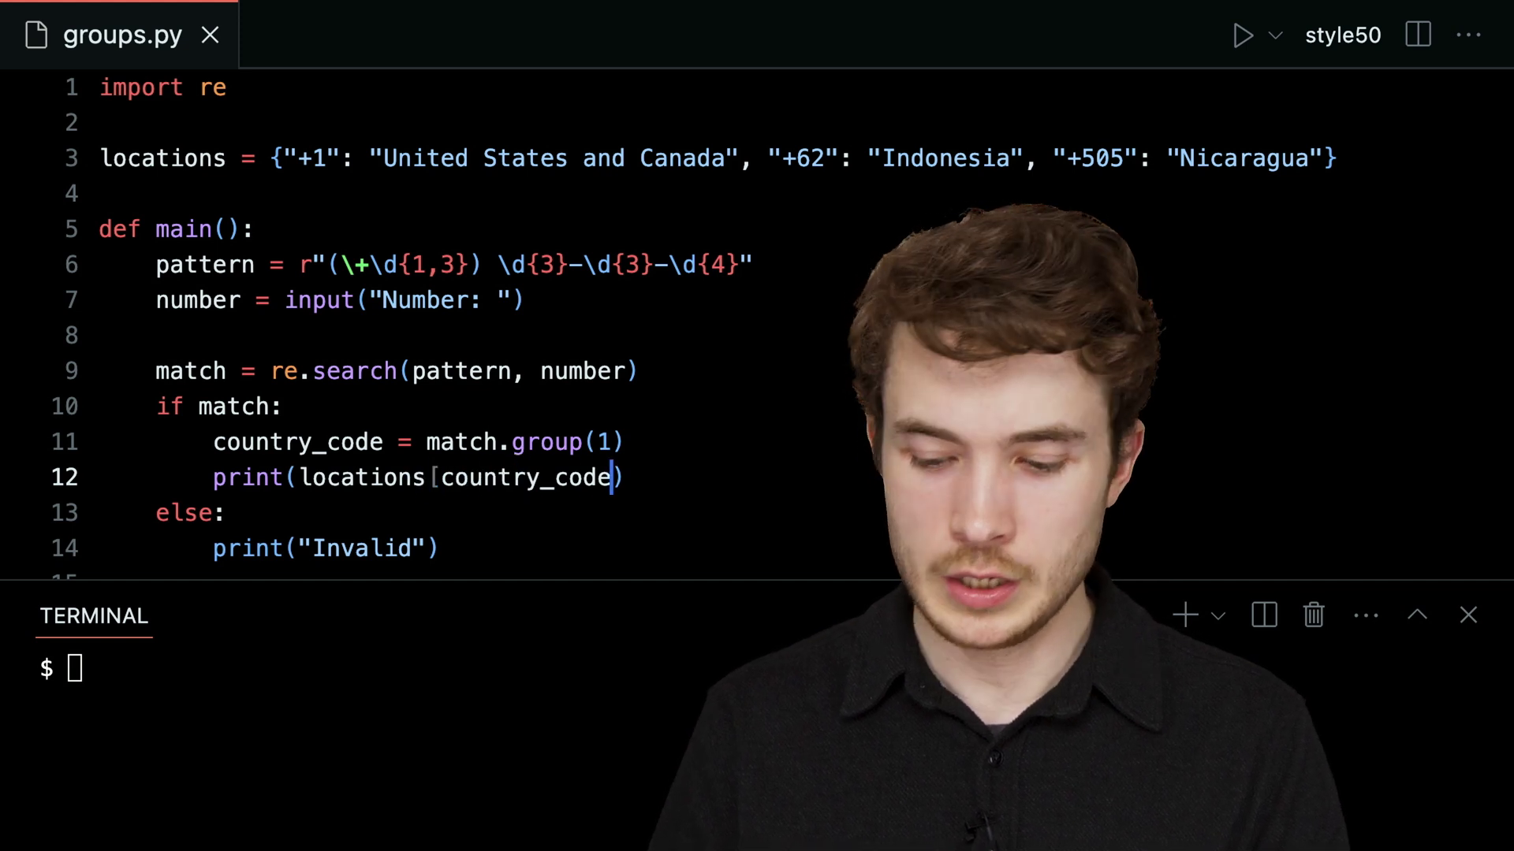
type("]")
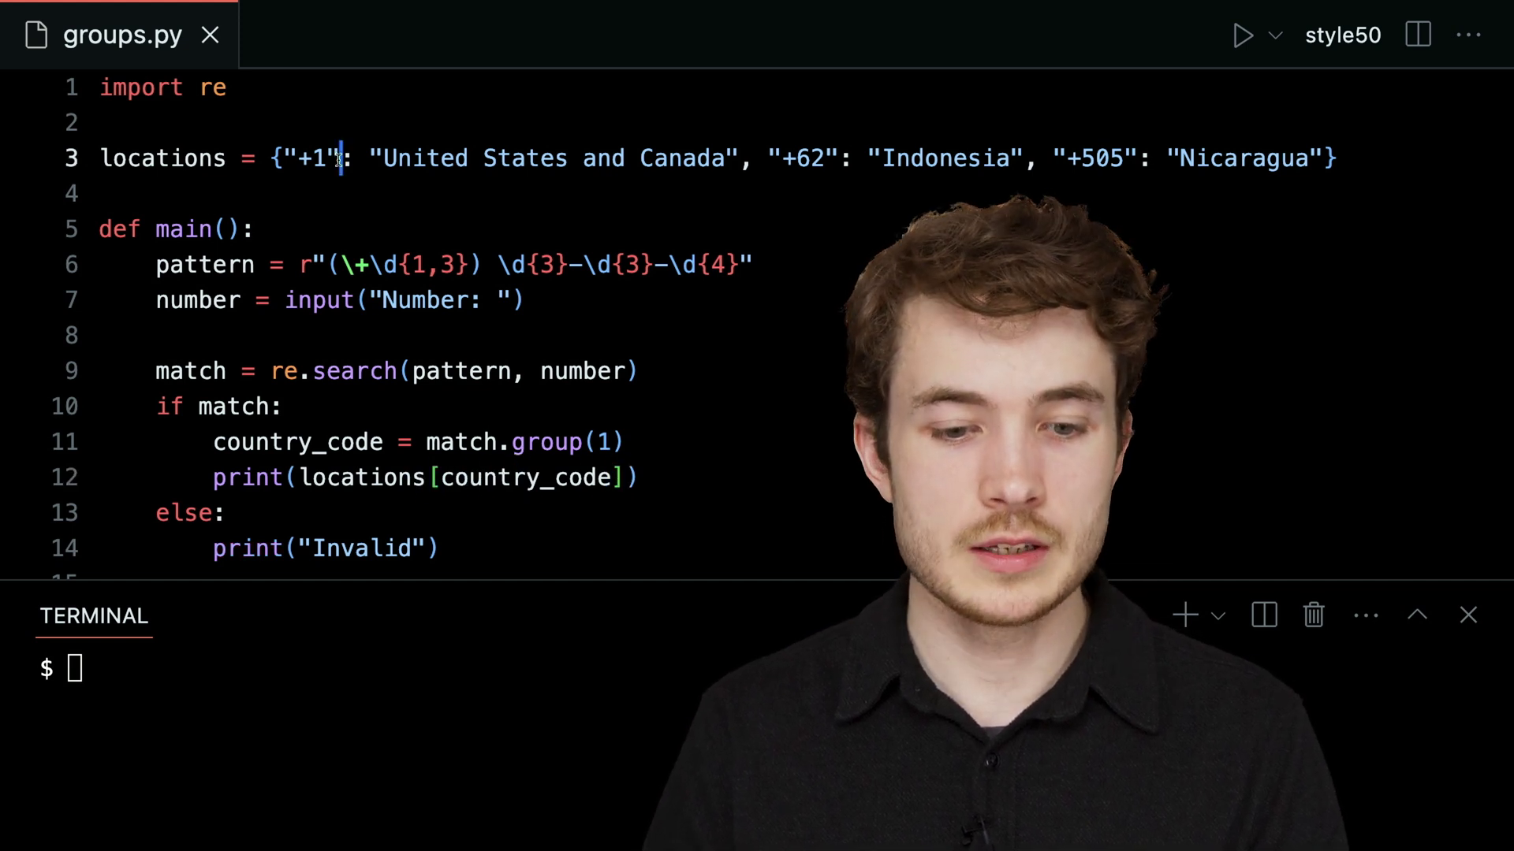
left_click_drag(329, 157, 286, 159)
left_click_drag(838, 157, 771, 157)
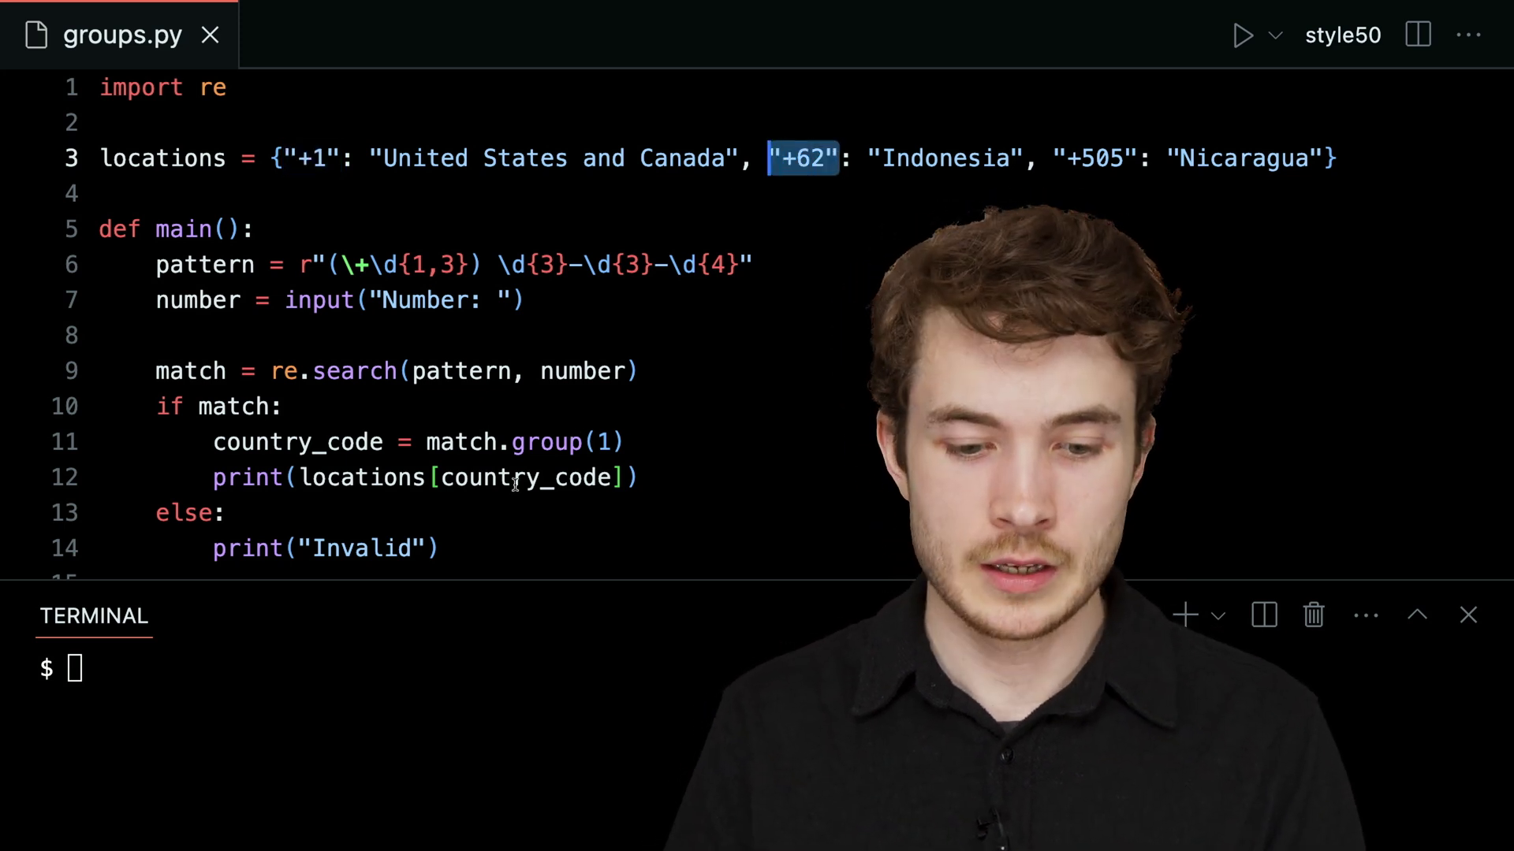
left_click(502, 498)
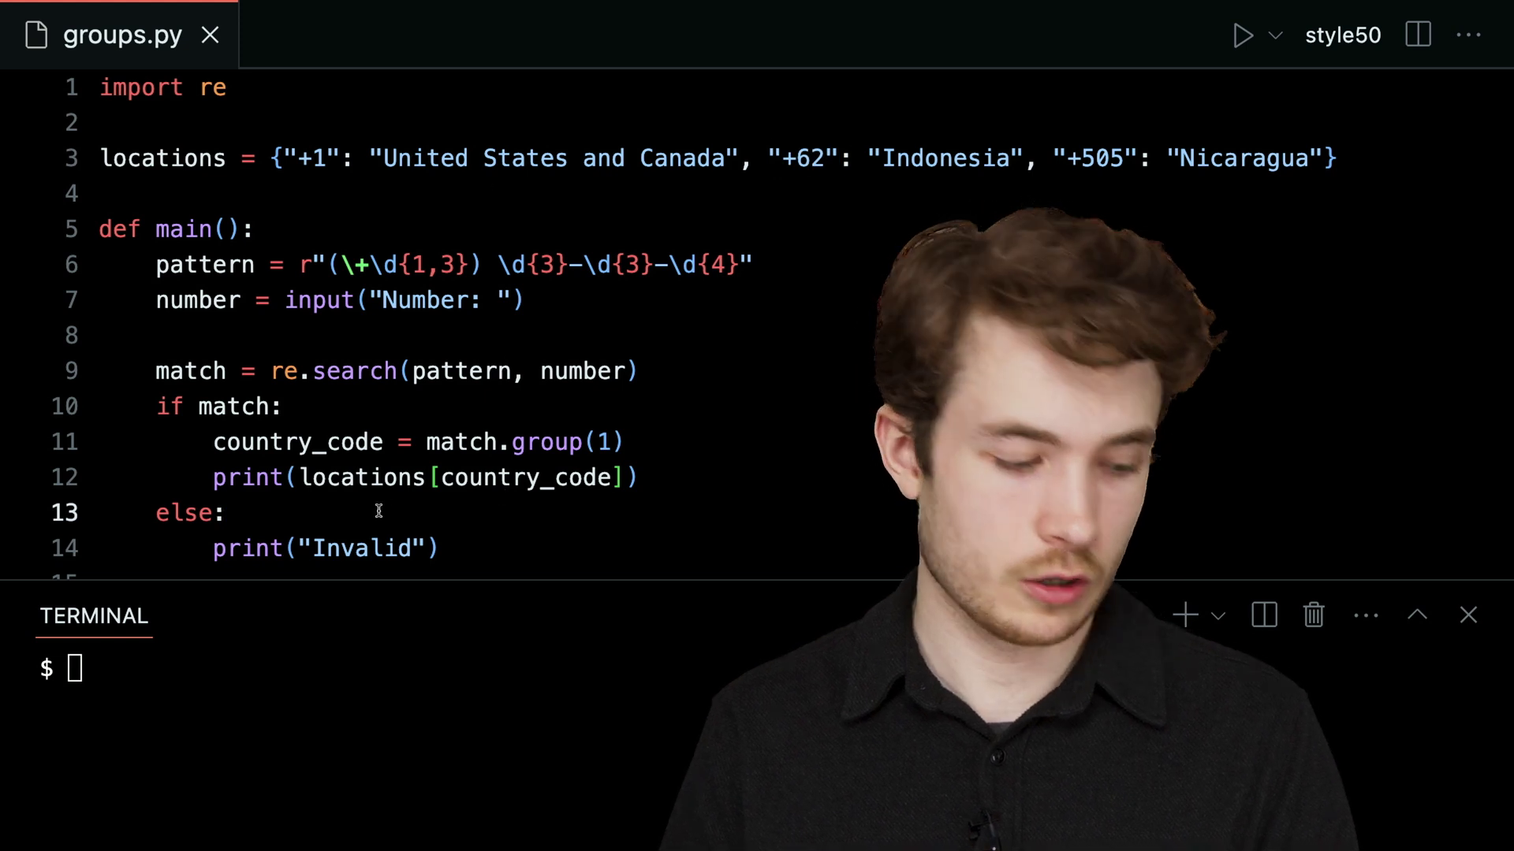
Run groups.py with a +1 number, which prints United States and Canada.
left_click(378, 749)
type("p")
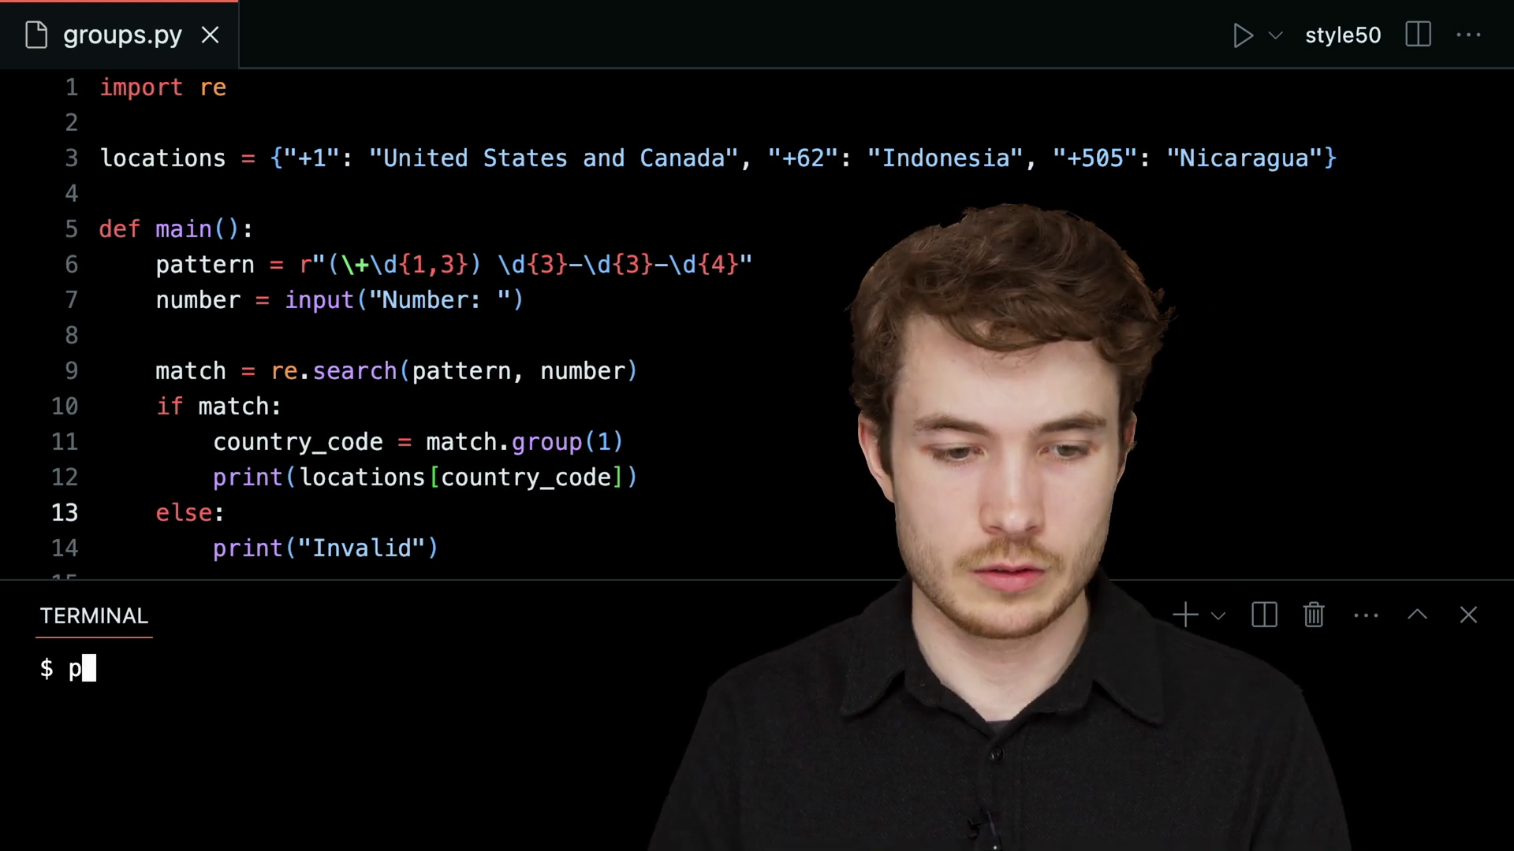
type("yto")
type("hon groups.py")
key("Return")
key("ctrl+l")
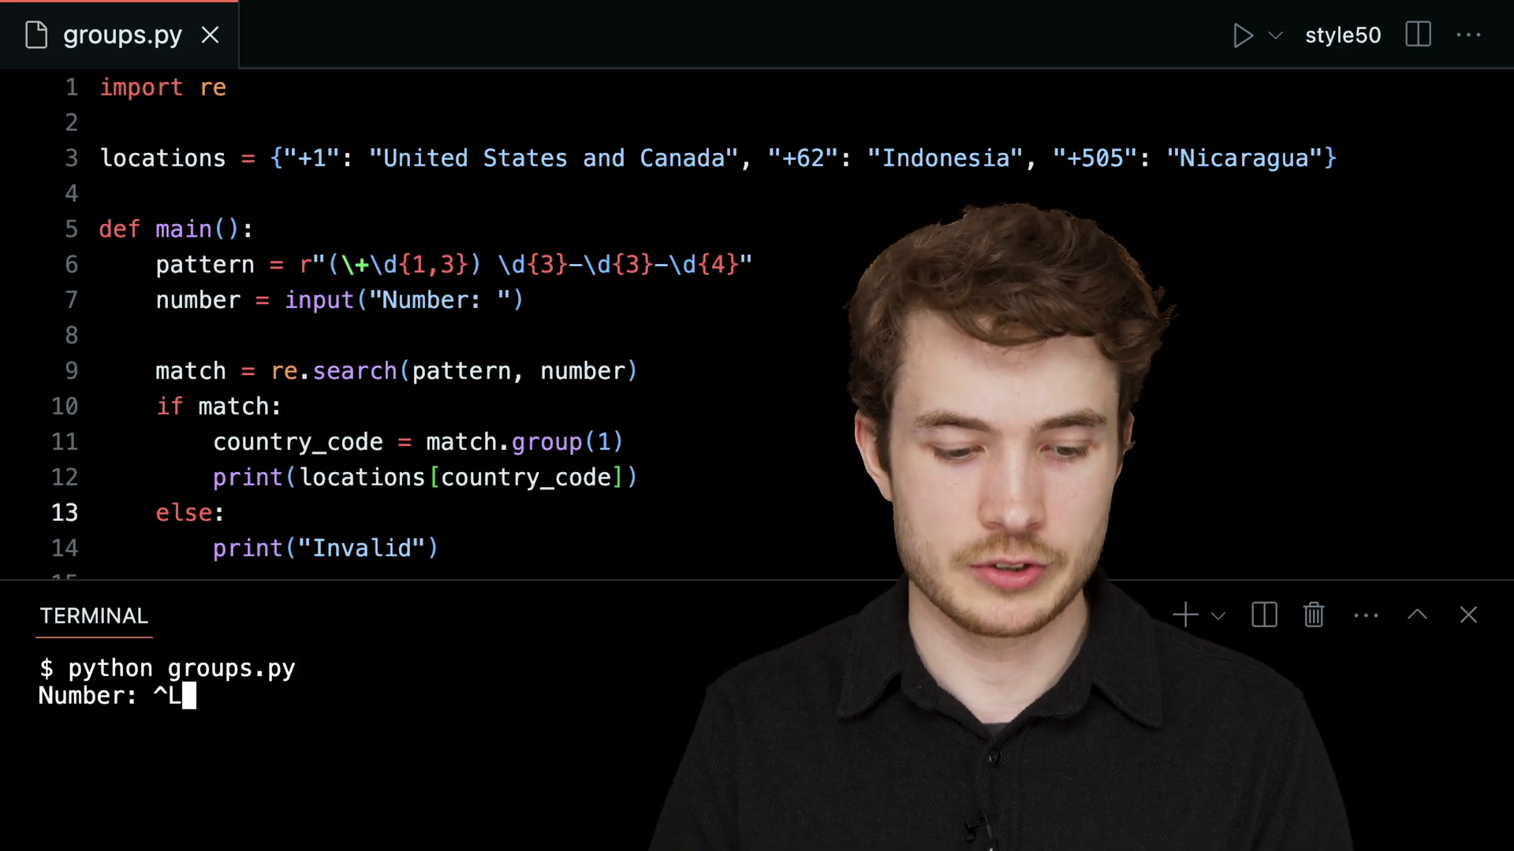
key("BackSpace")
key("BackSpace")
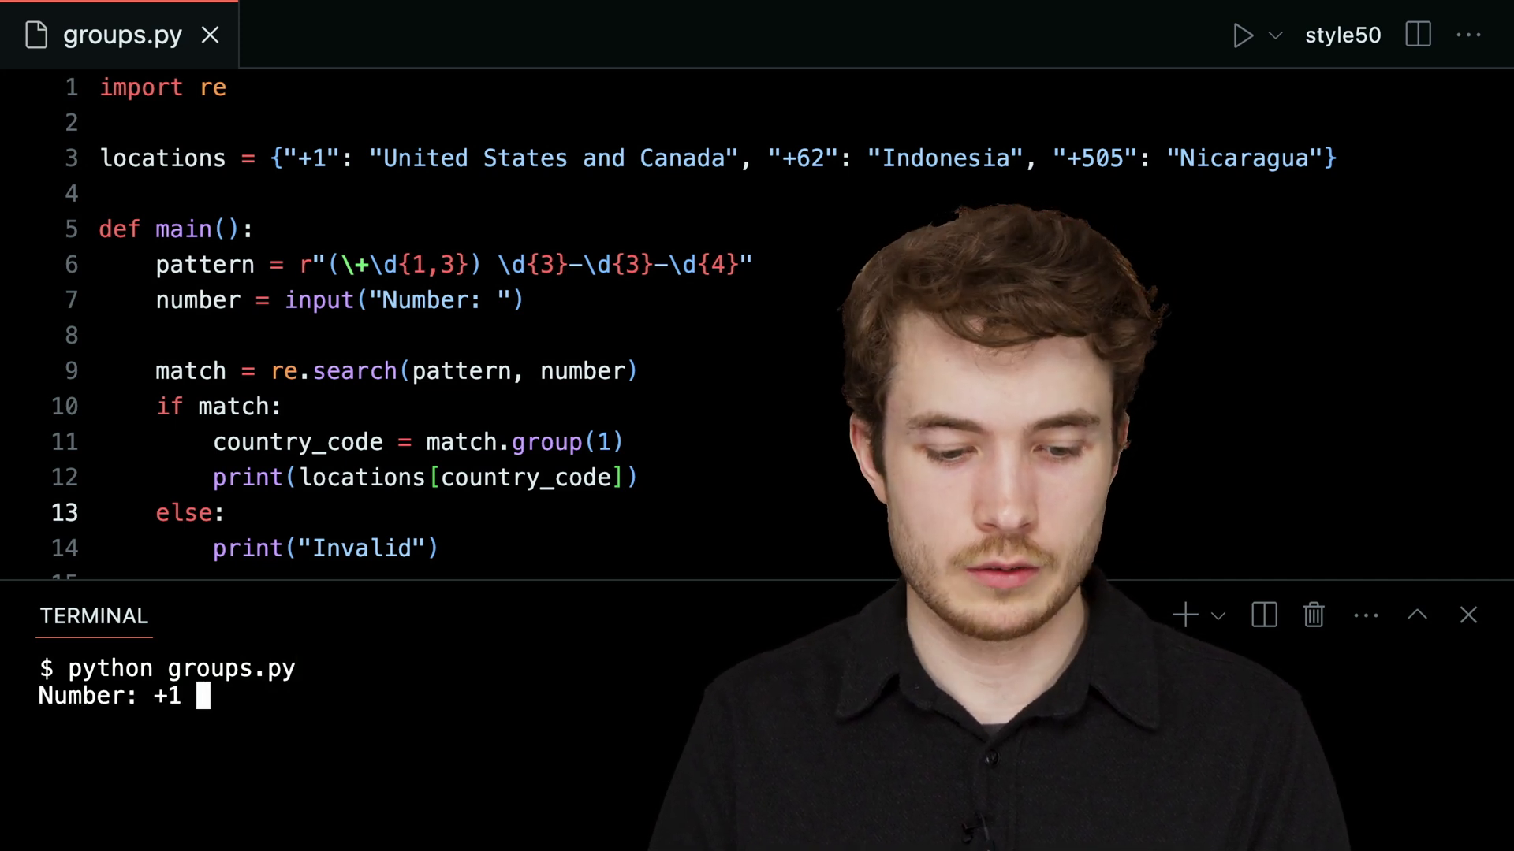
key("Return")
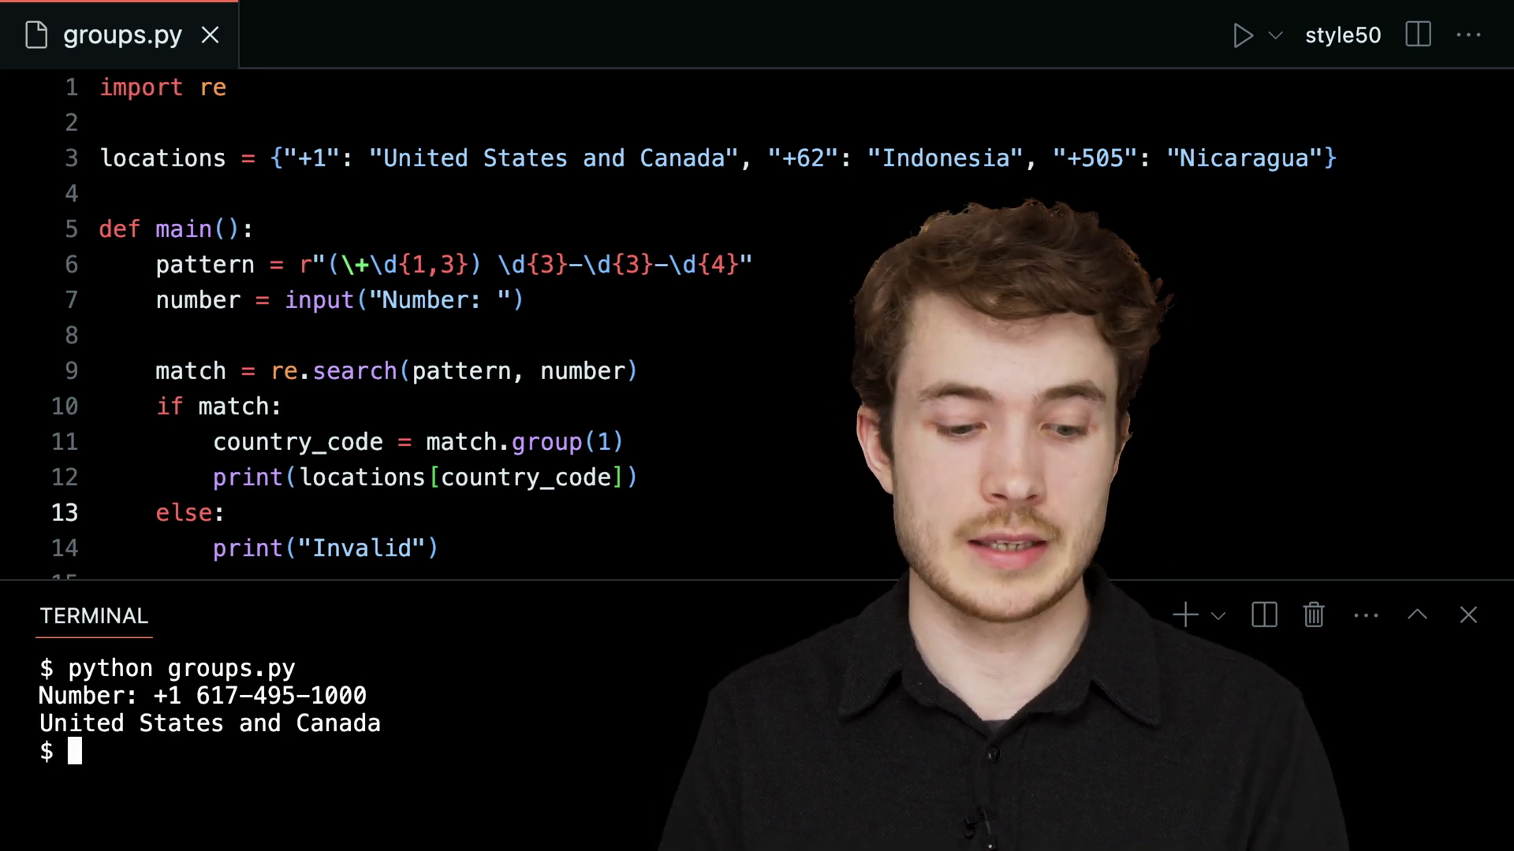
Rerun groups.py with +62 and +505 numbers, which print Indonesia and Nicaragua.
key("ctrl+l")
type("python groups.py")
key("Return")
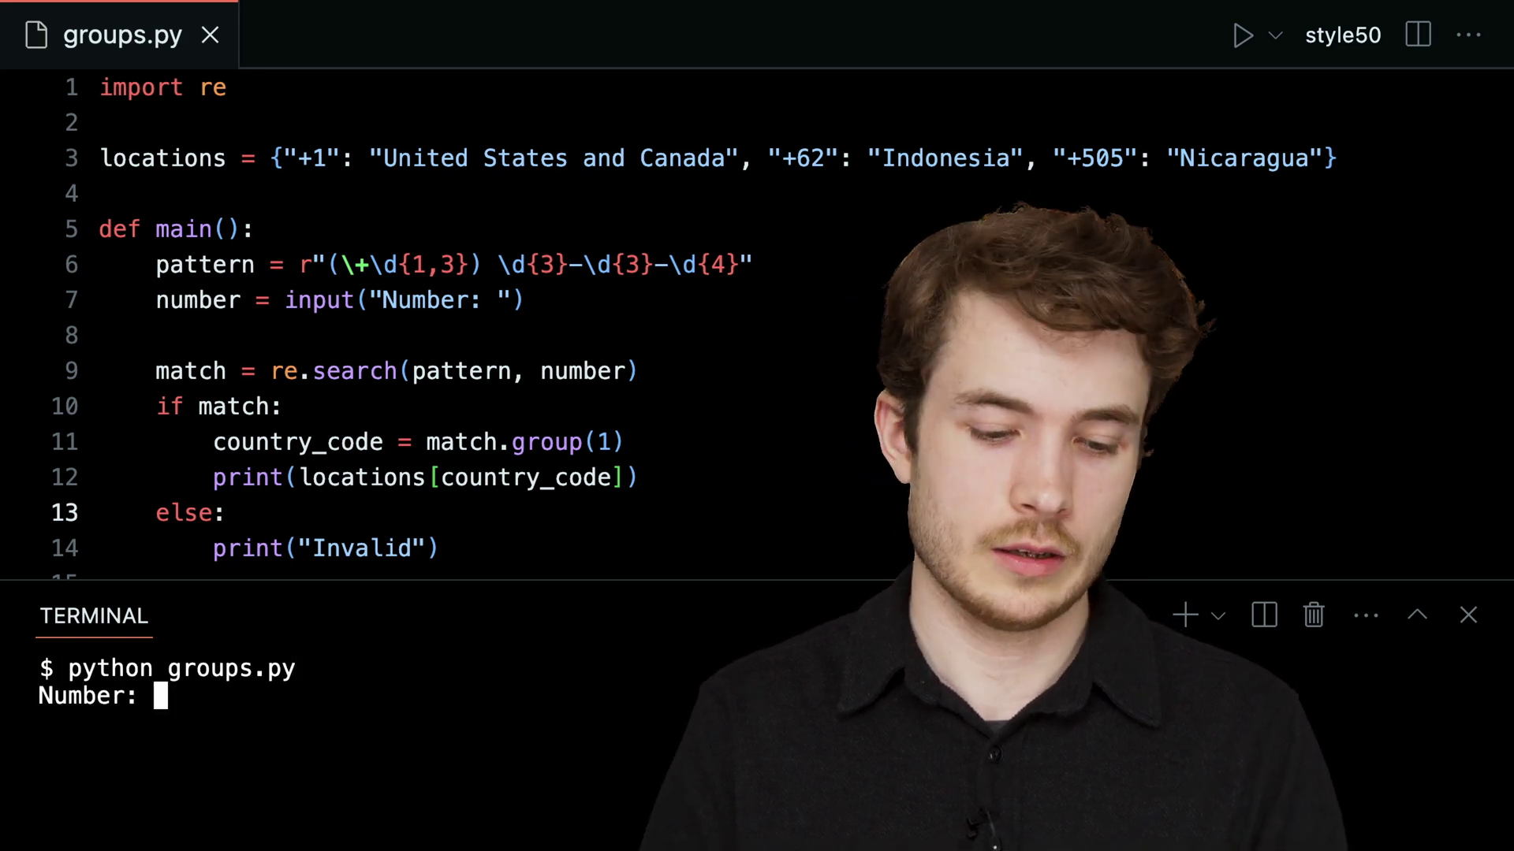
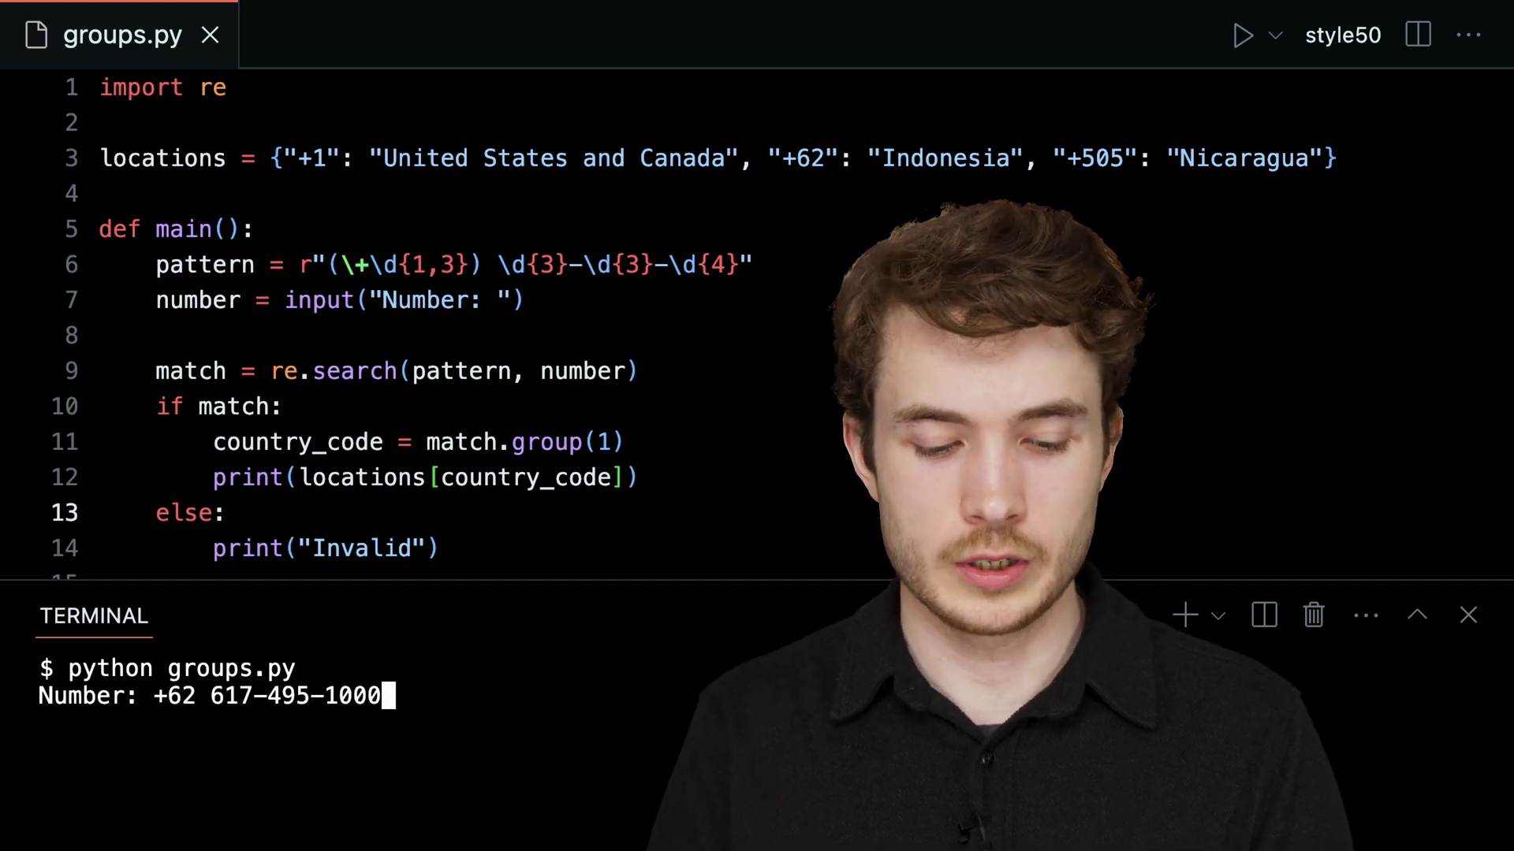
key("Return")
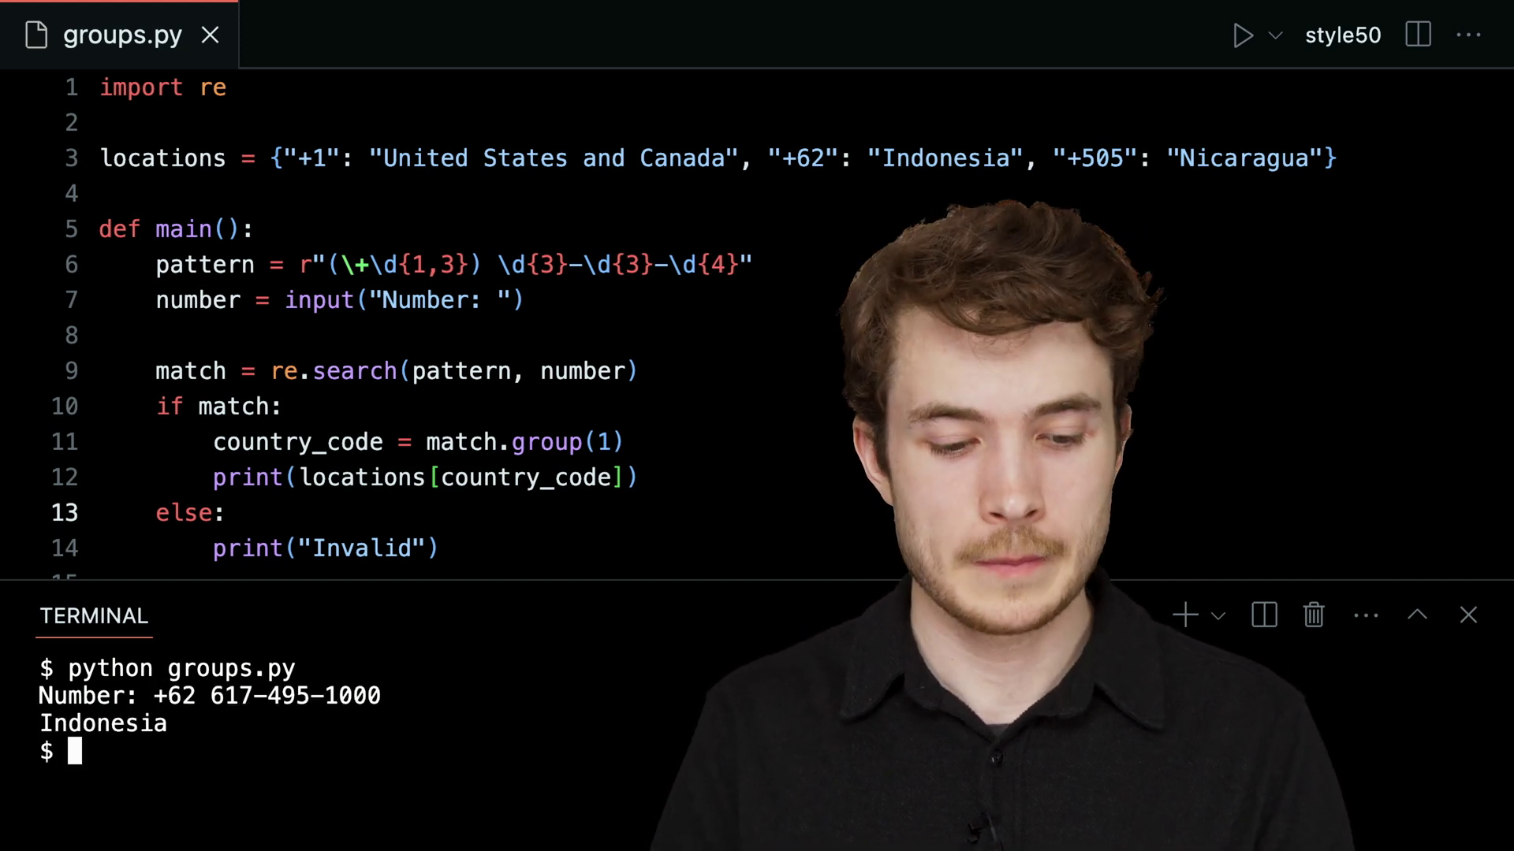
key("ctrl+l")
key("Up")
key("Return")
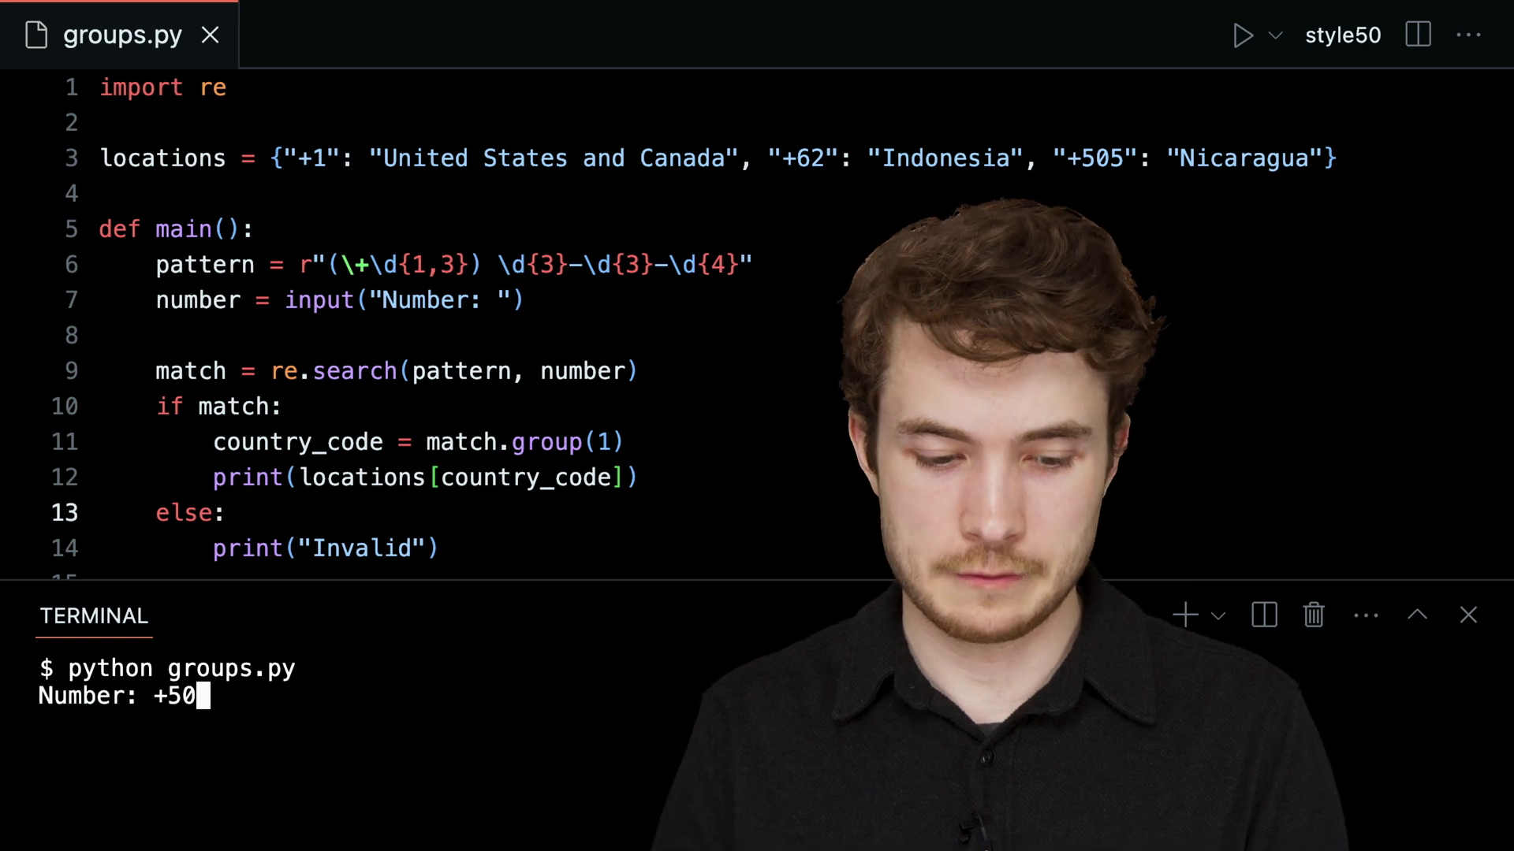
key("Return")
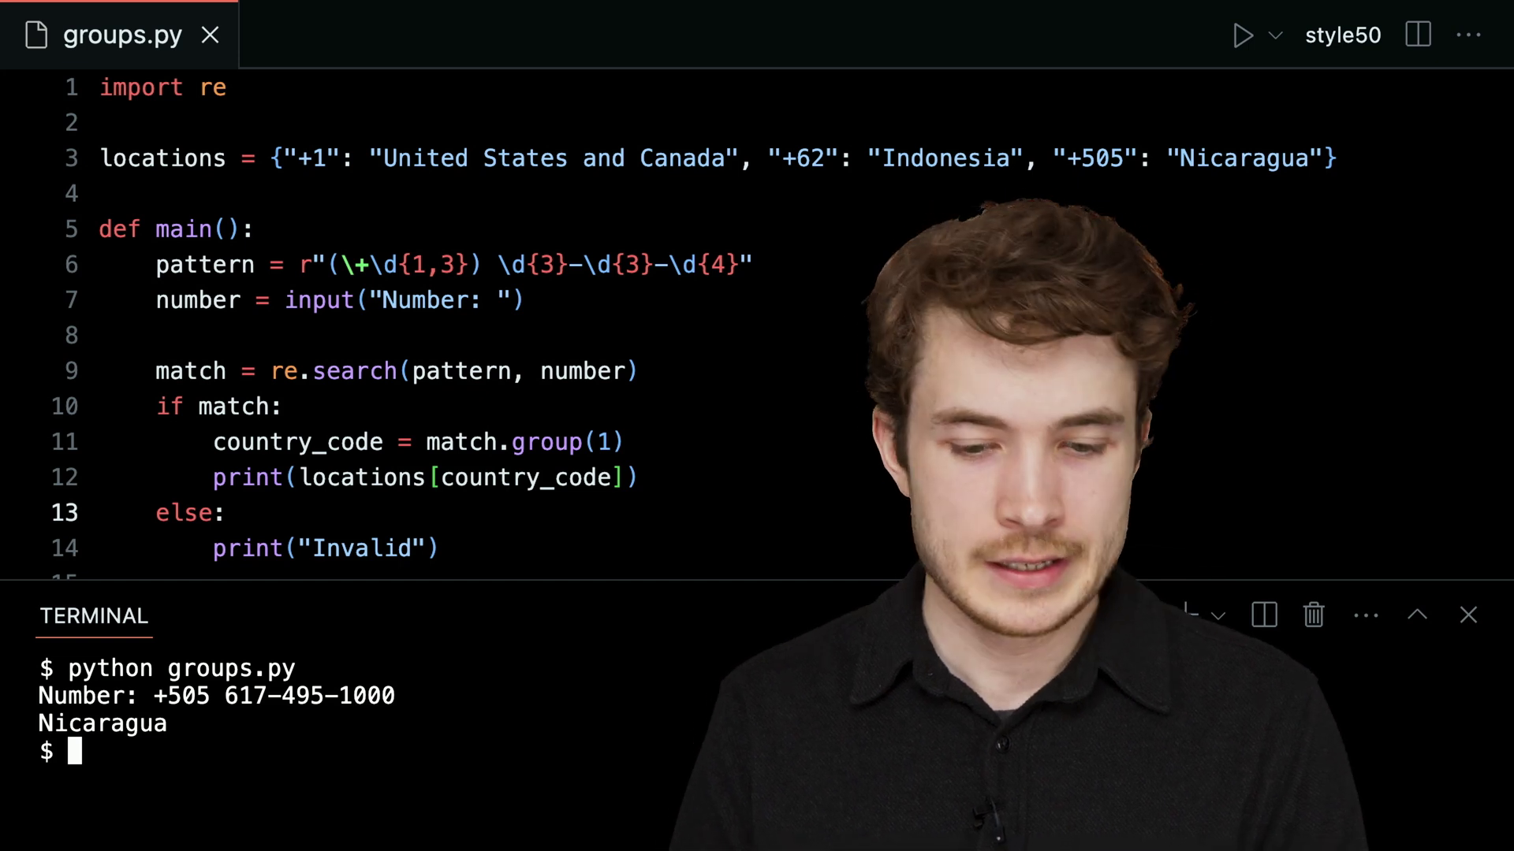
left_click(219, 446)
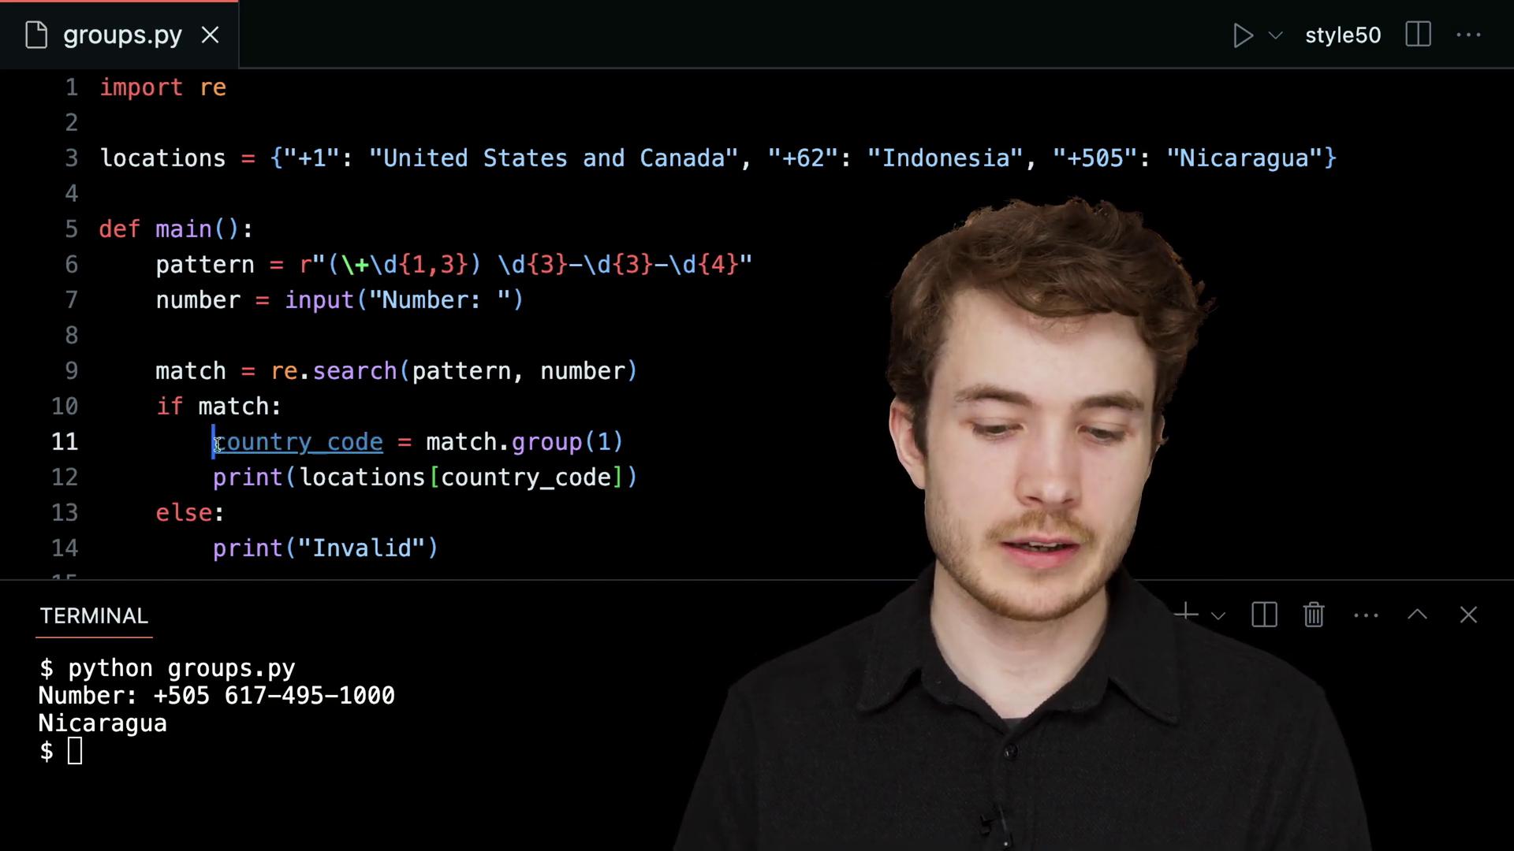
left_click(611, 441)
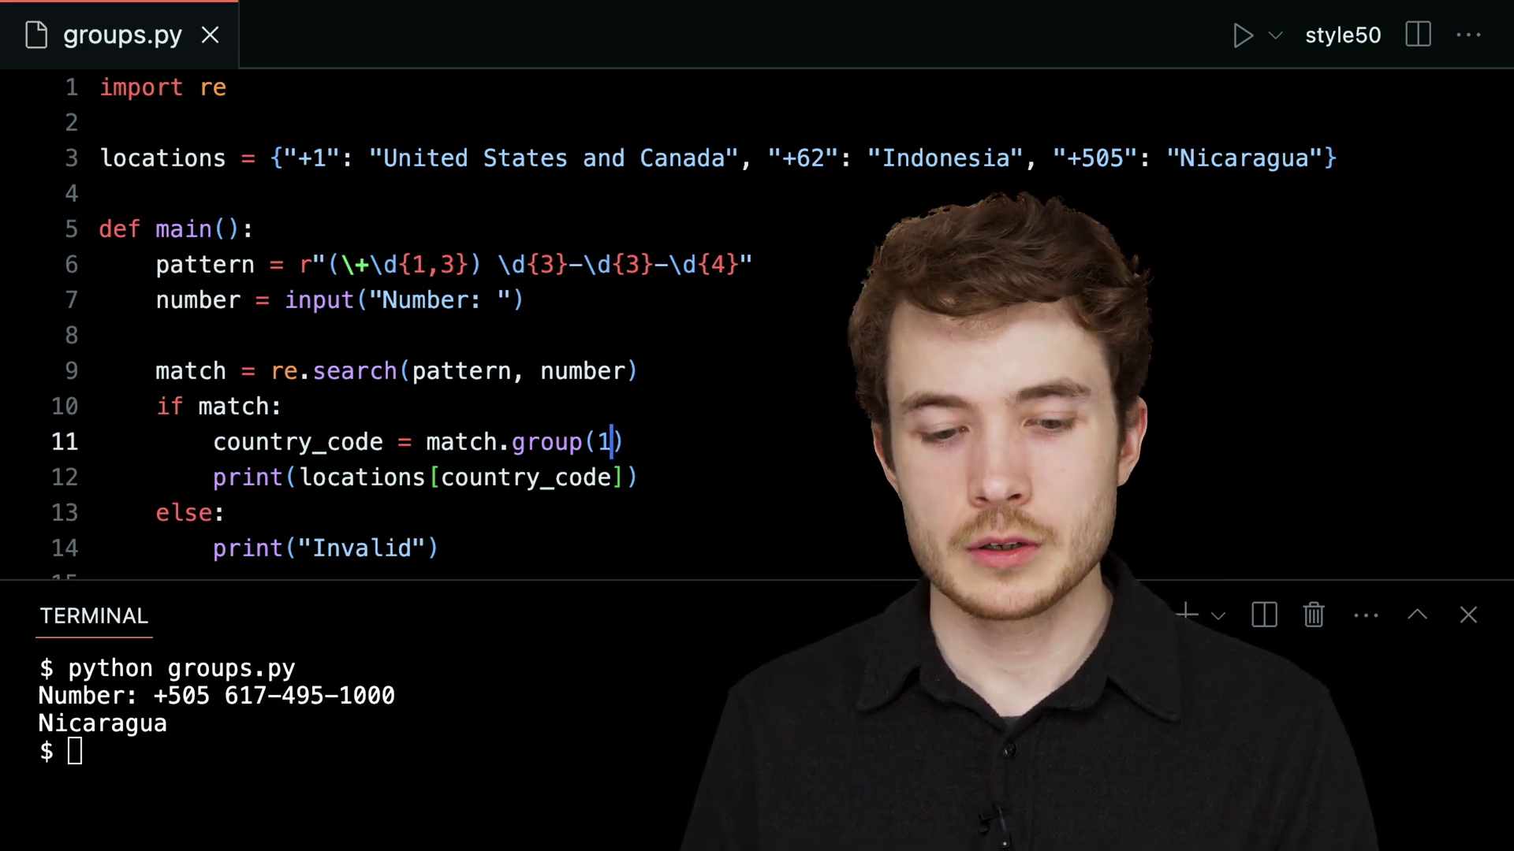
key("shift+Left")
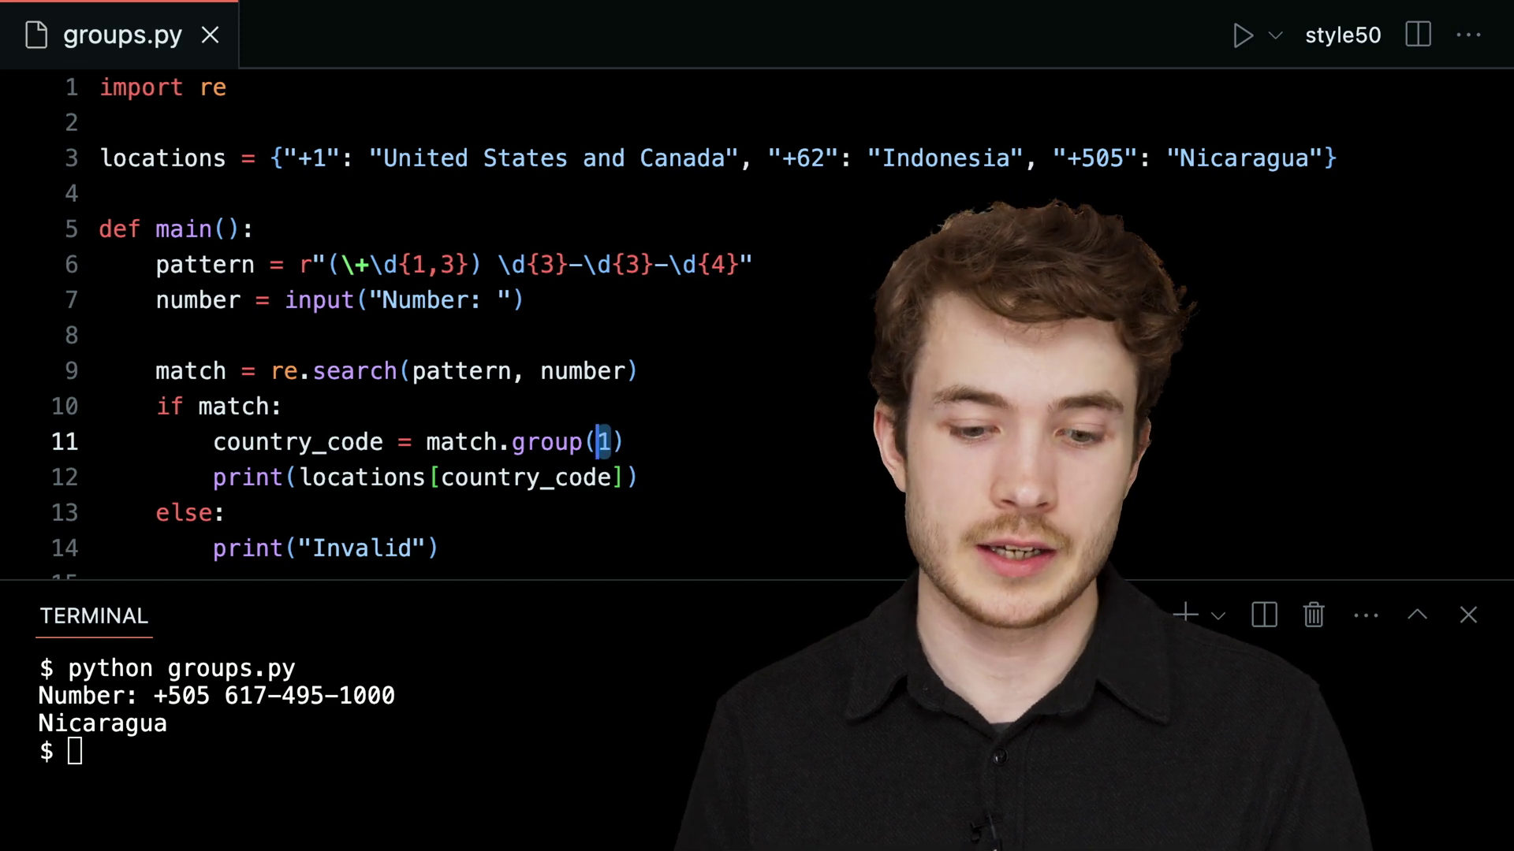
left_click_drag(343, 265, 456, 265)
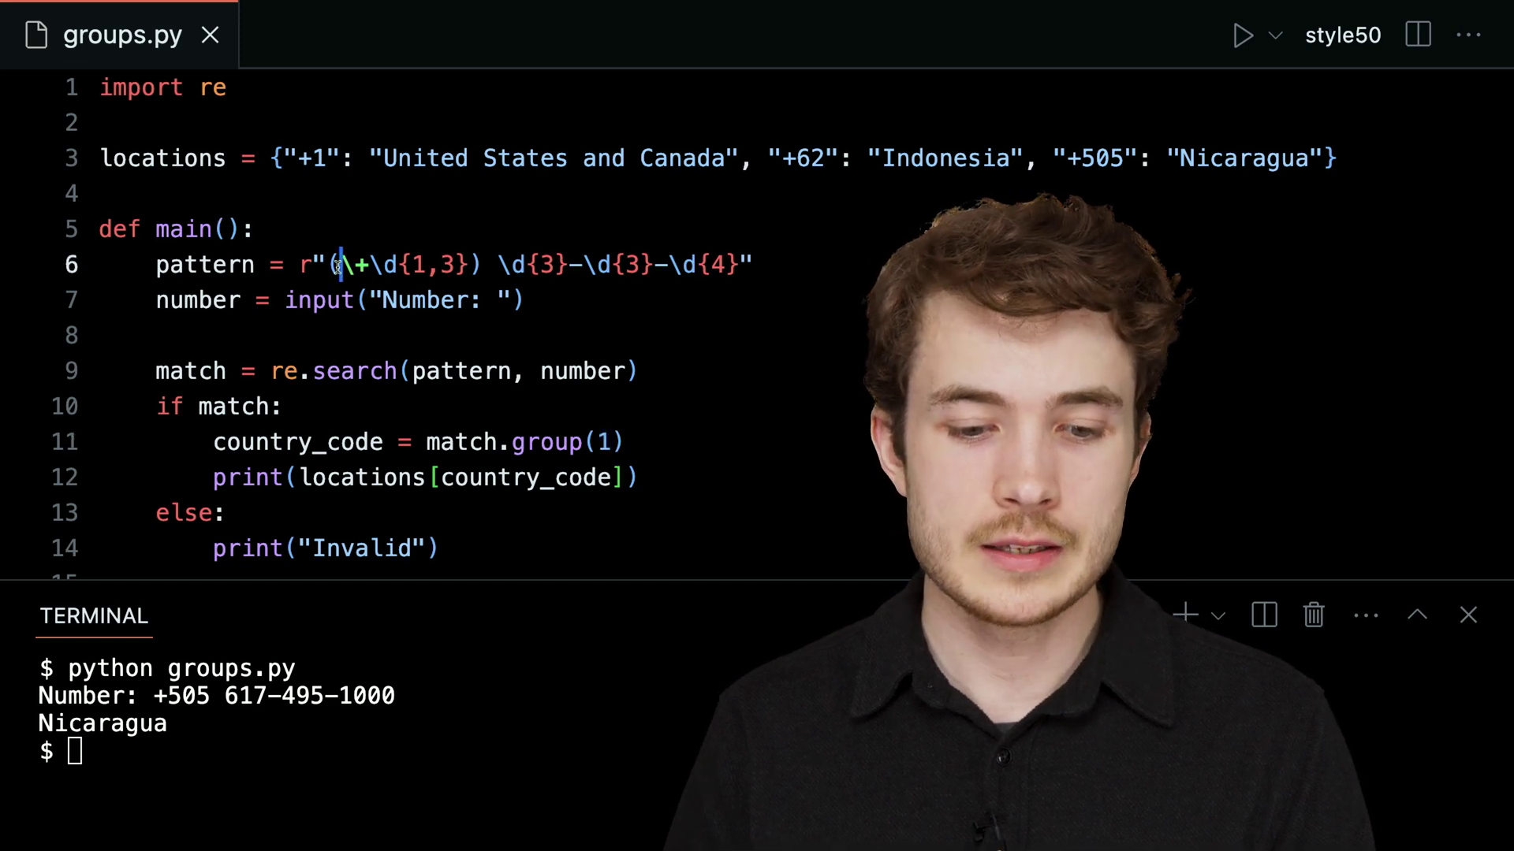
left_click(463, 265)
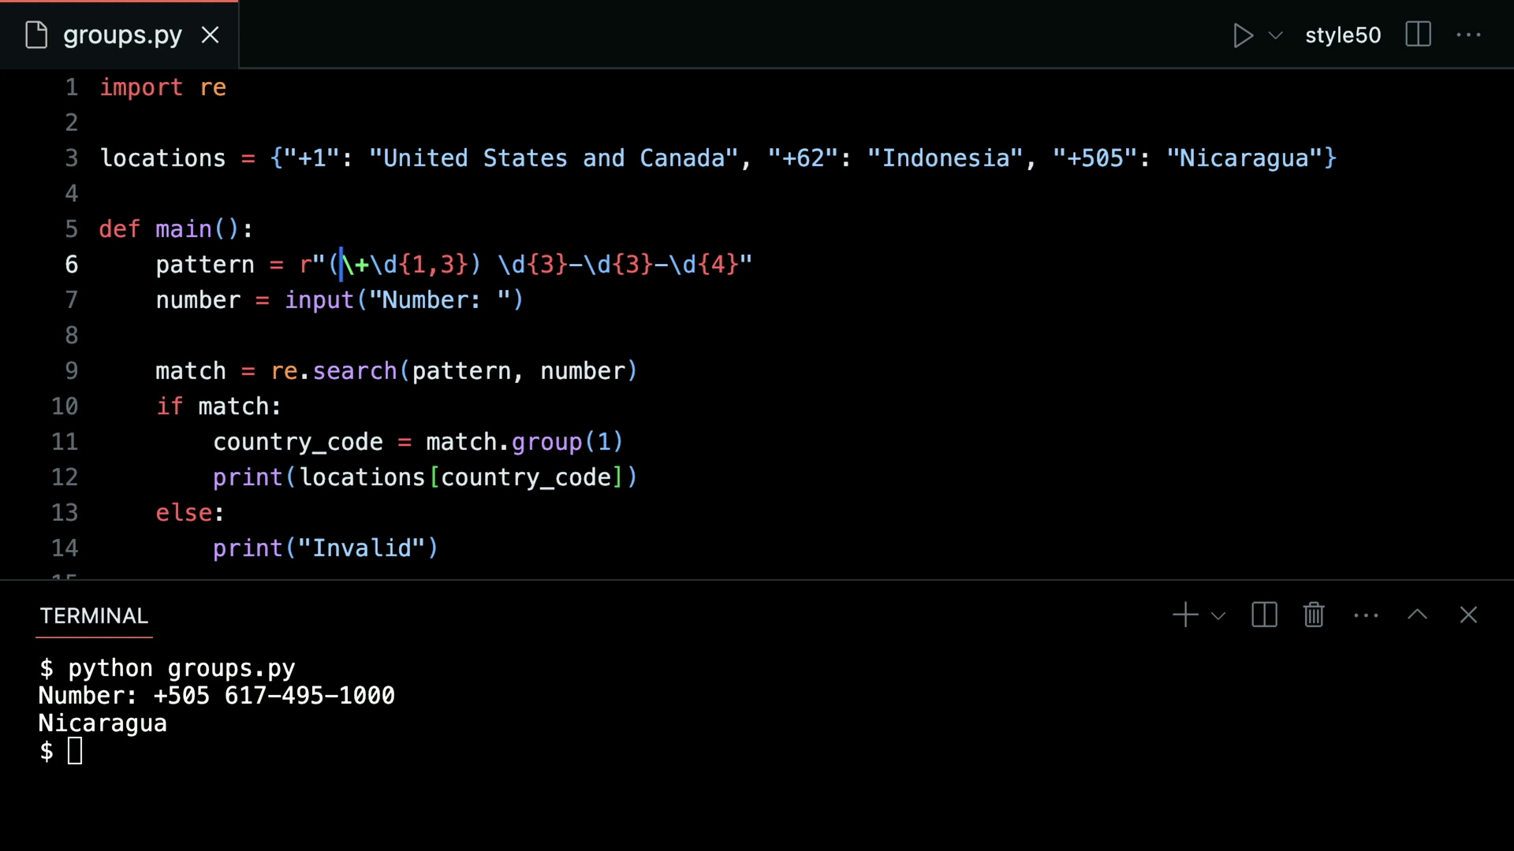
type("?P")
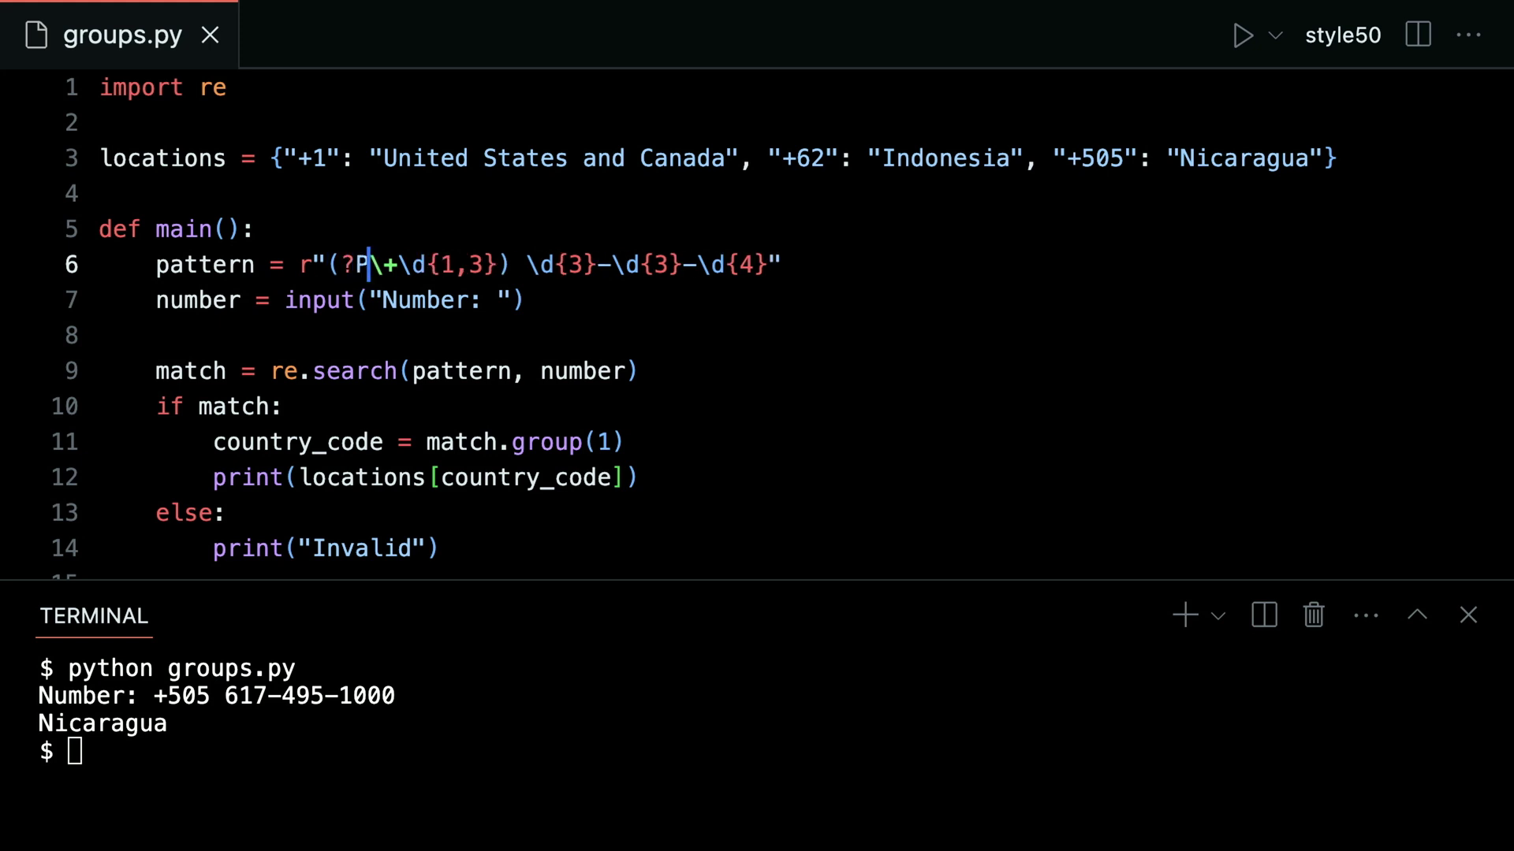
type("<")
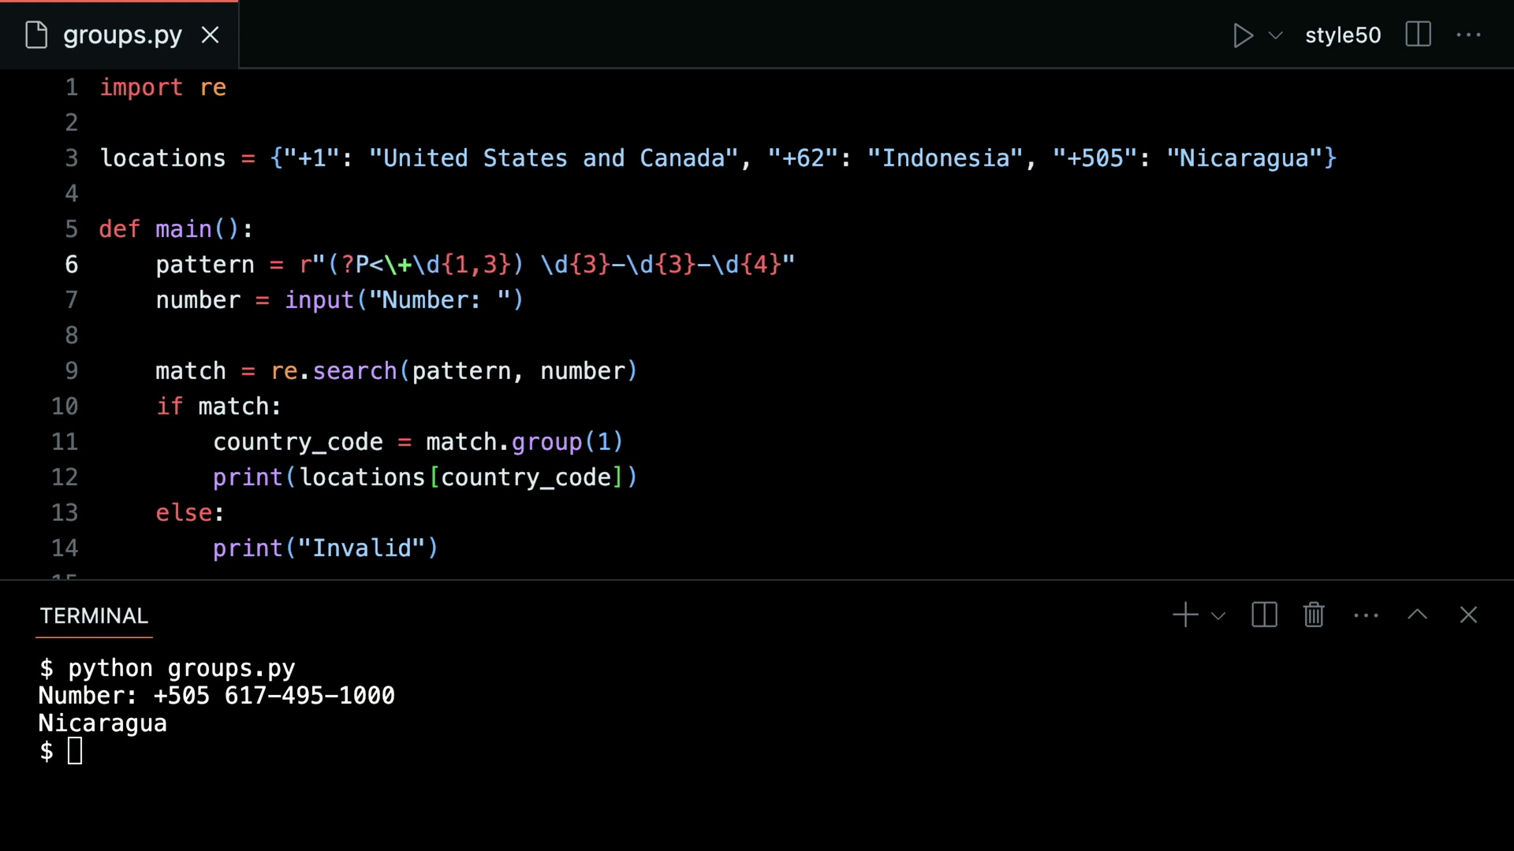
type(">")
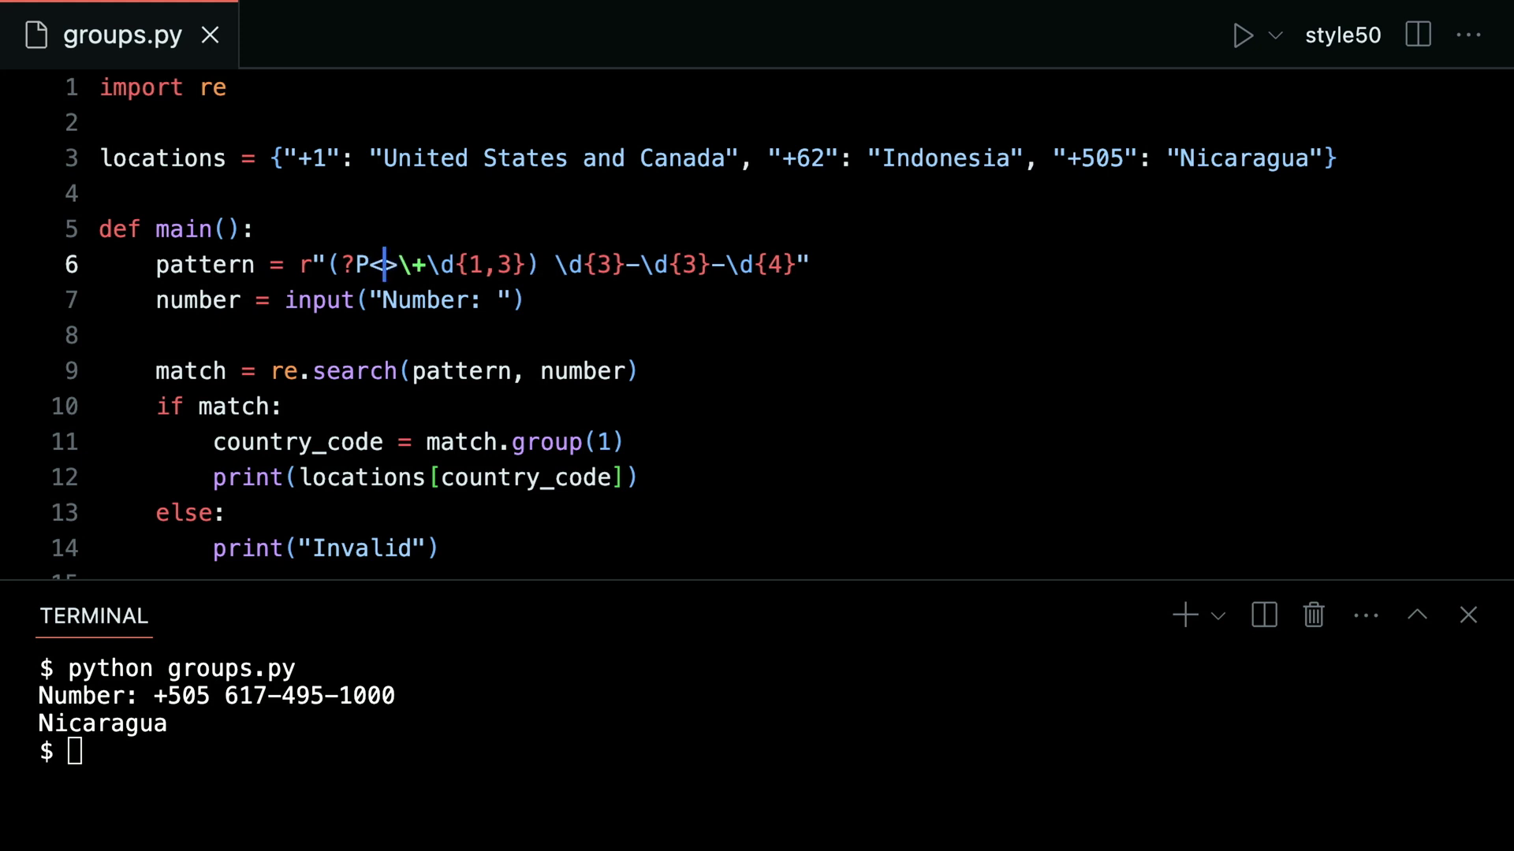
type("country_code")
Add ?P<country_code> right after the first group's opening parenthesis on line 6.
key("shift+Right")
key("shift+Right")
key("shift+Right")
key("shift+Right")
key("shift+Right")
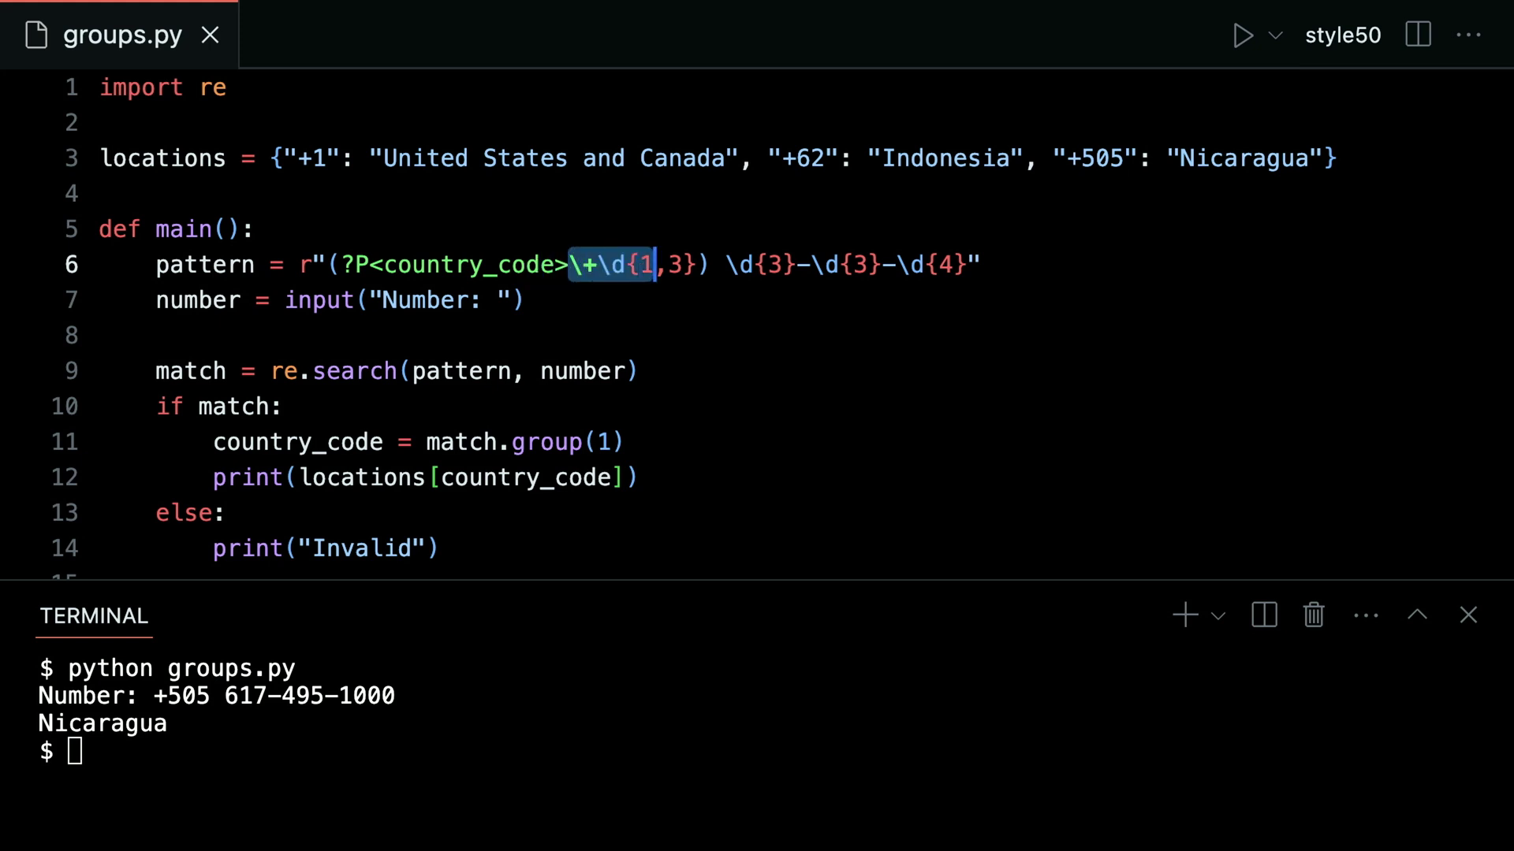
key("shift+Right")
key("shift+Right")
key("shift+Right")
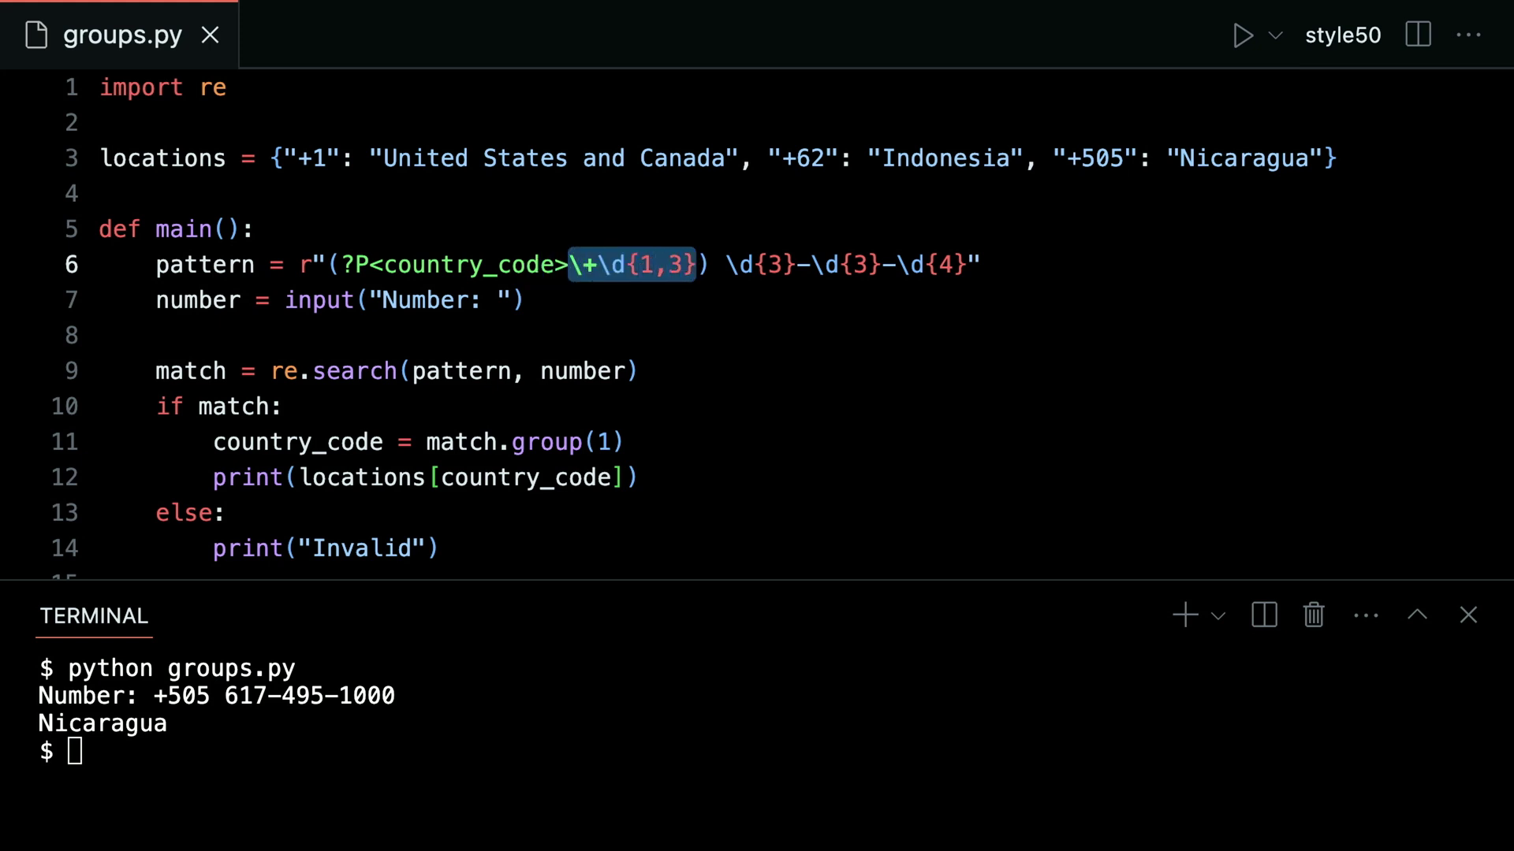
key("Left")
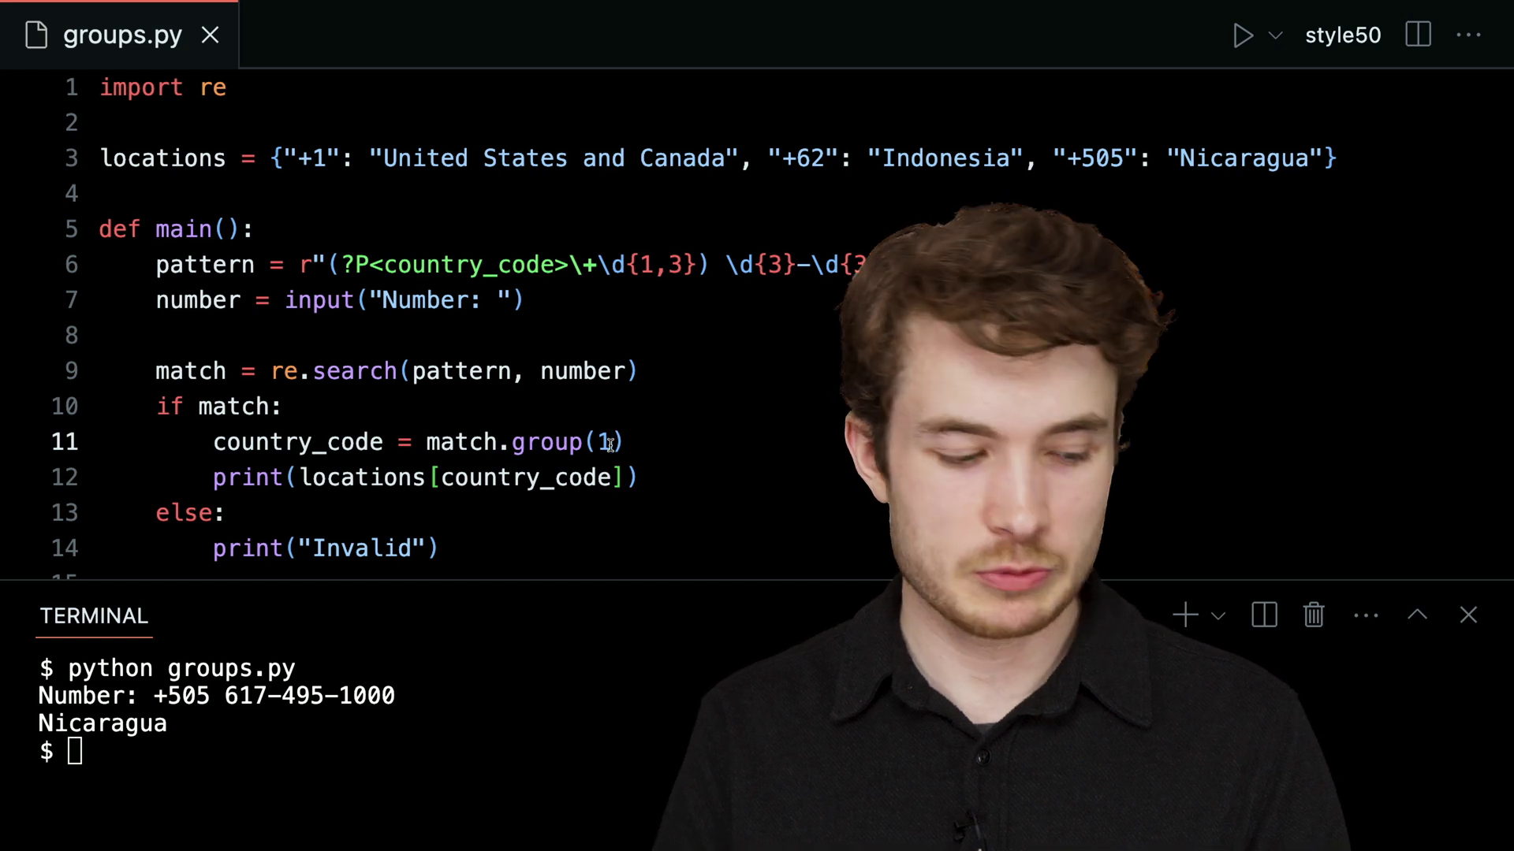
Change match.group(1) to match.group("country_code") on line 11, then clear the terminal.
double_click(473, 265)
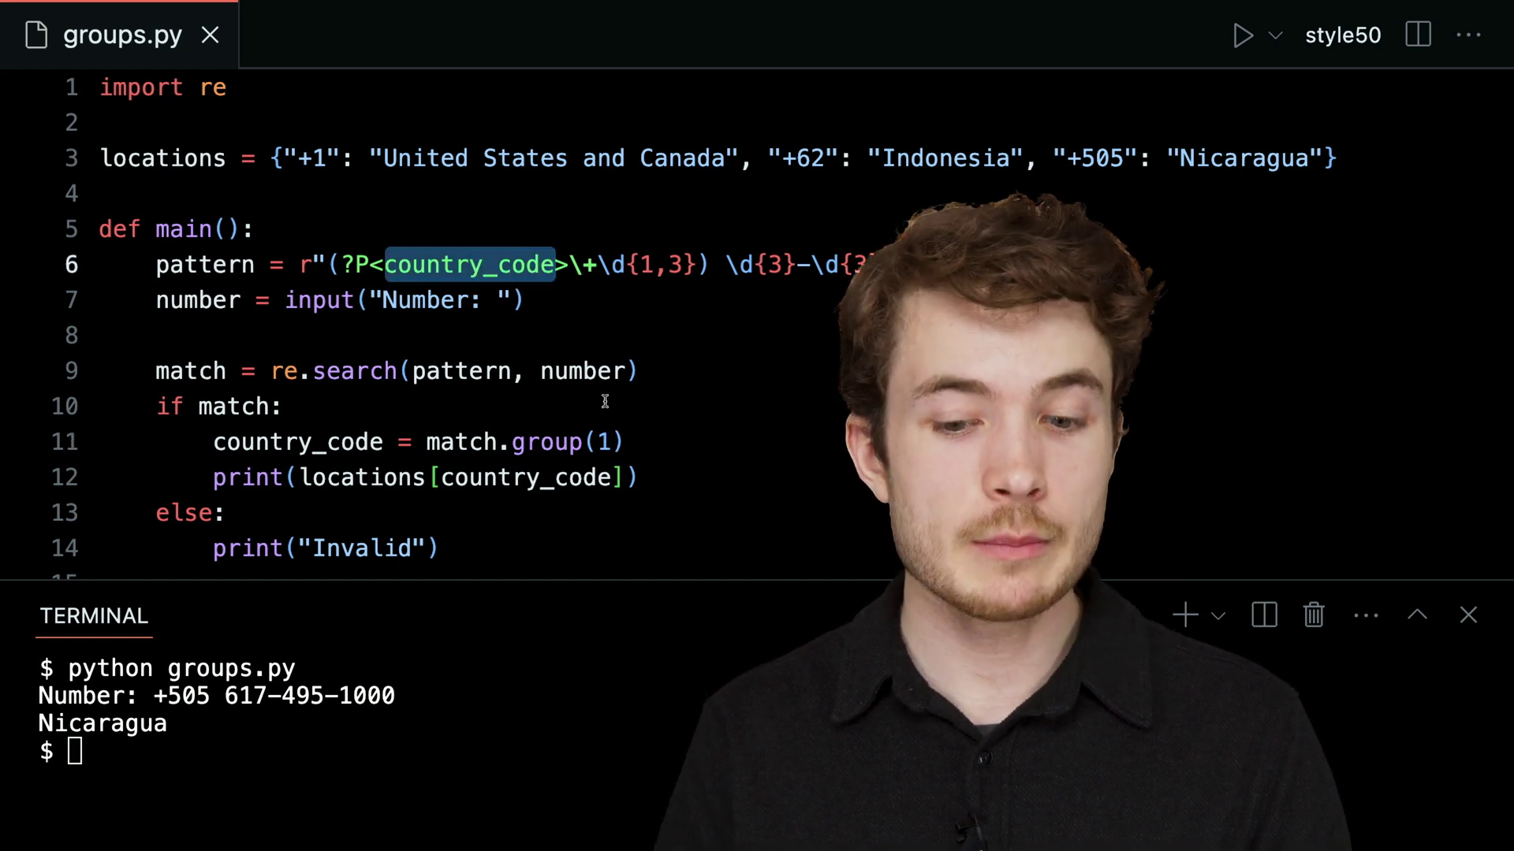
left_click(511, 265)
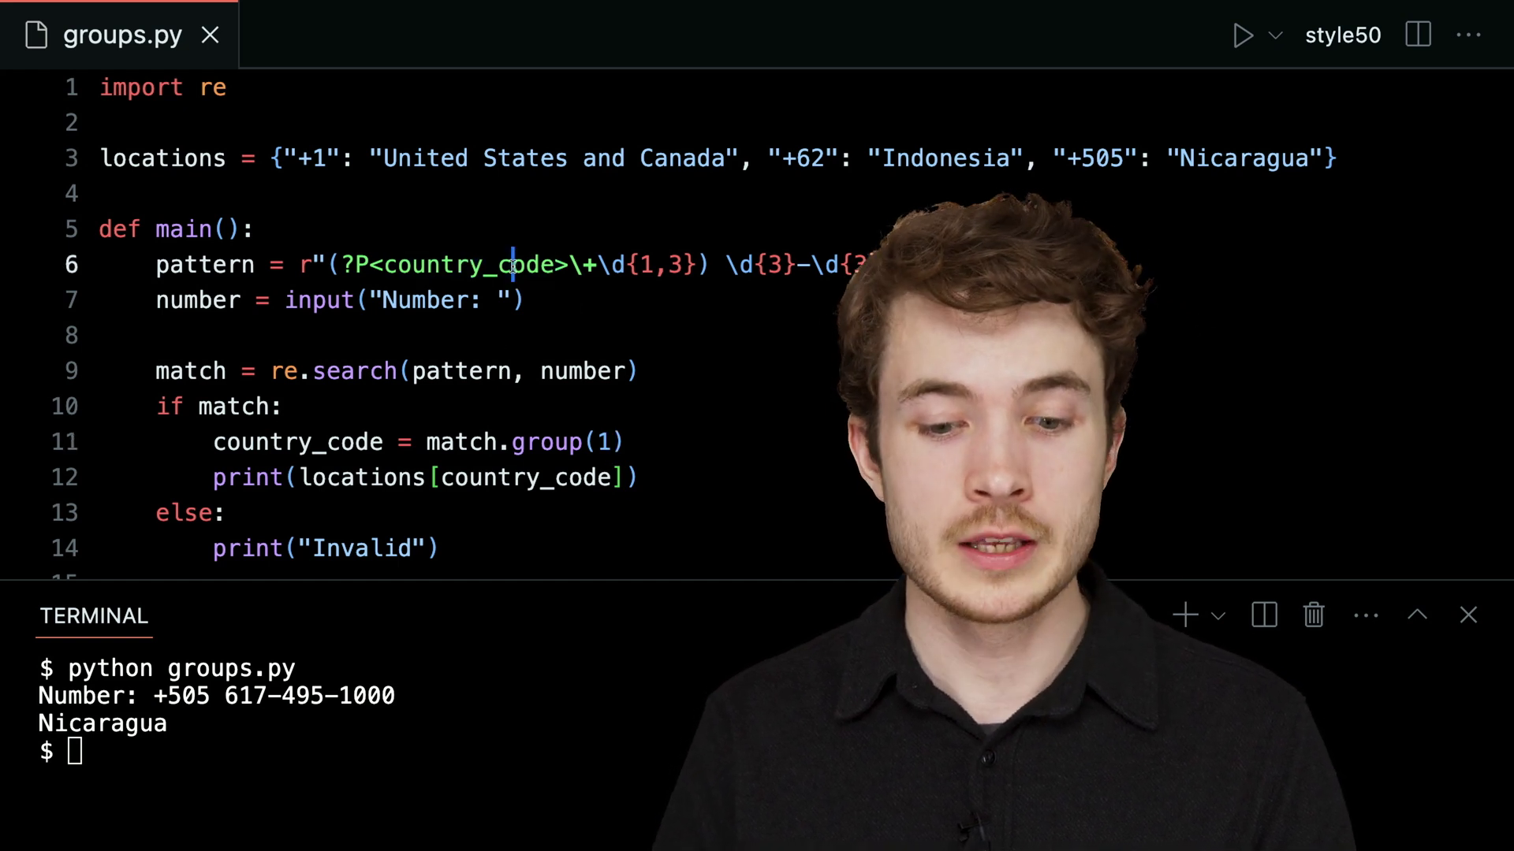
double_click(613, 447)
type("\"country_")
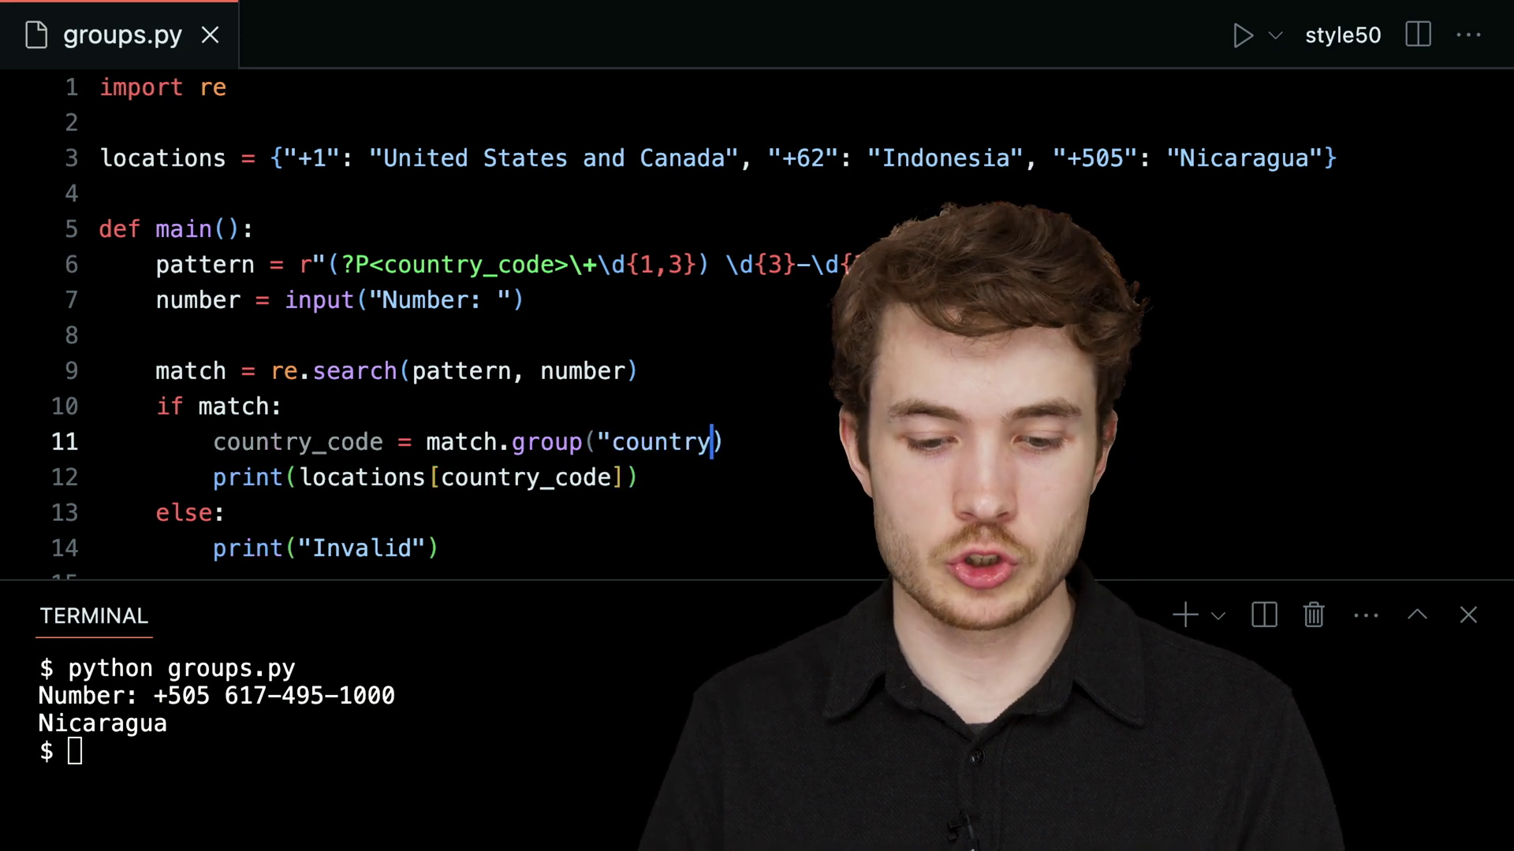
type("code\"")
key("End")
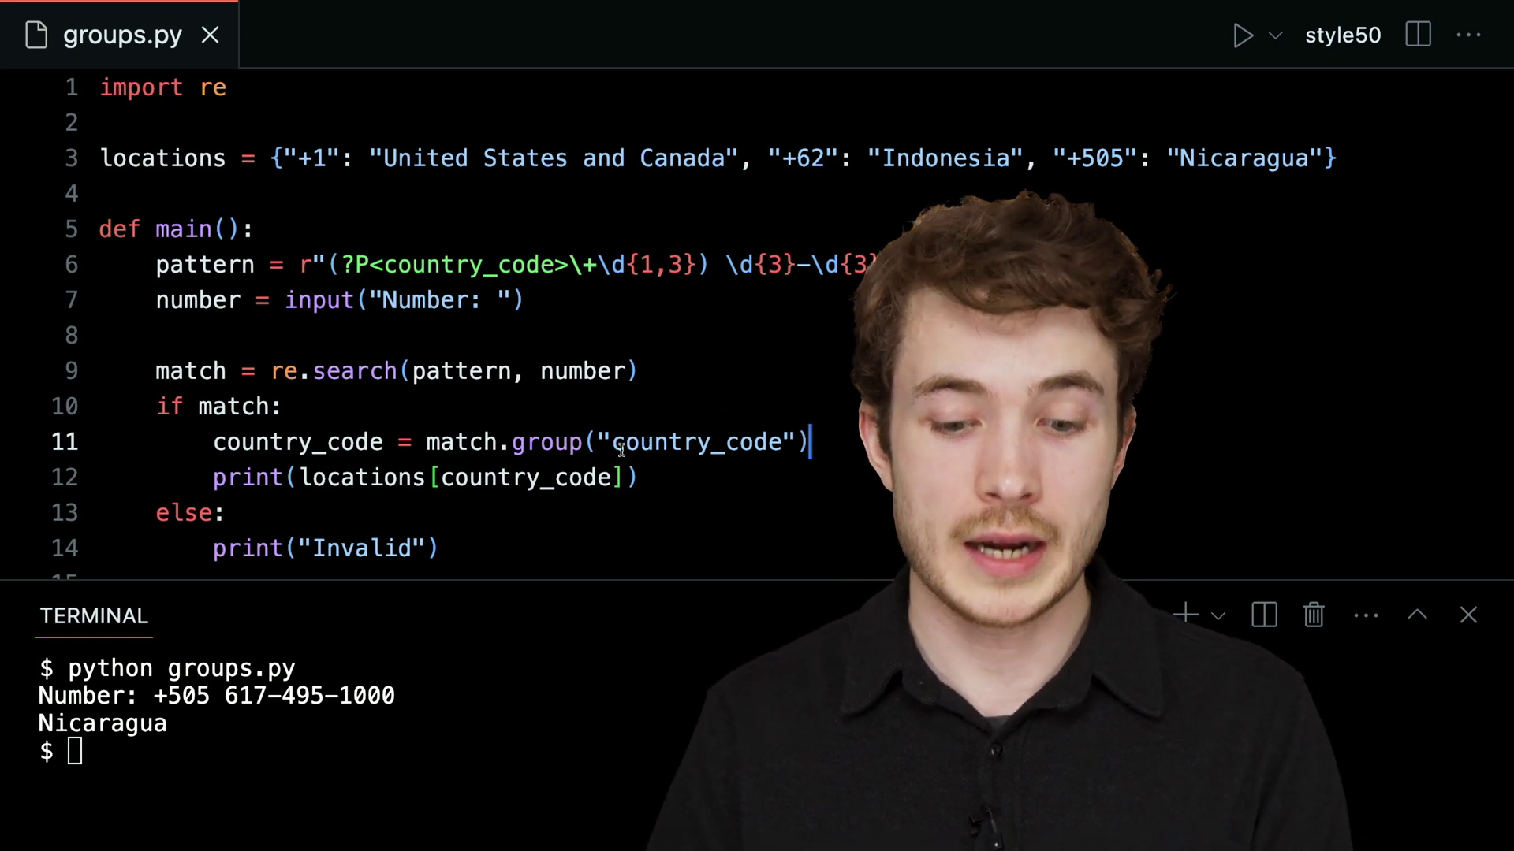
left_click_drag(610, 443, 783, 443)
left_click(783, 442)
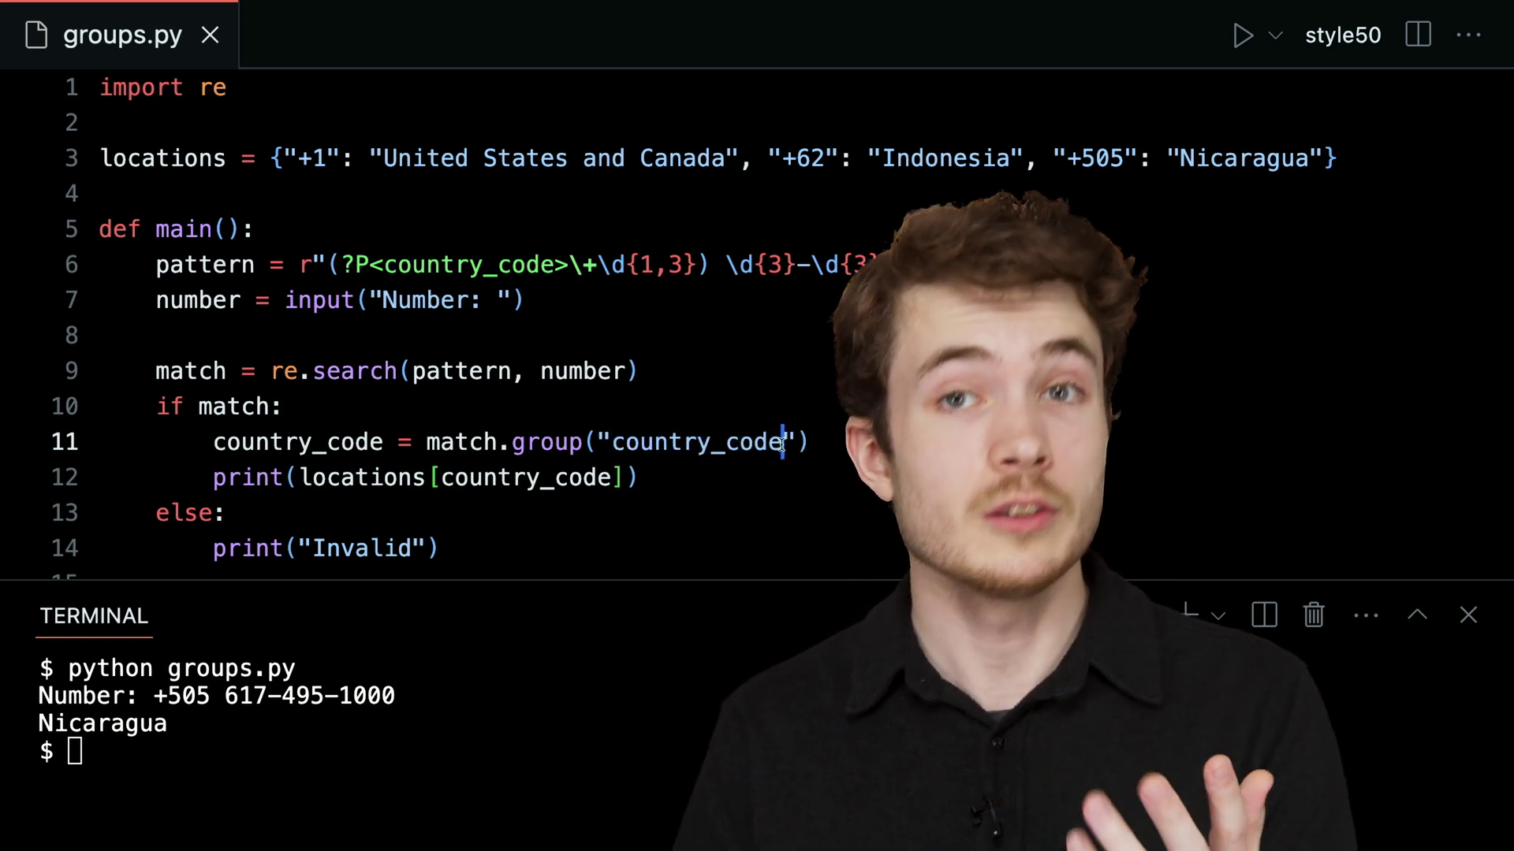
left_click(390, 800)
key("ctrl+l")
type("pyt")
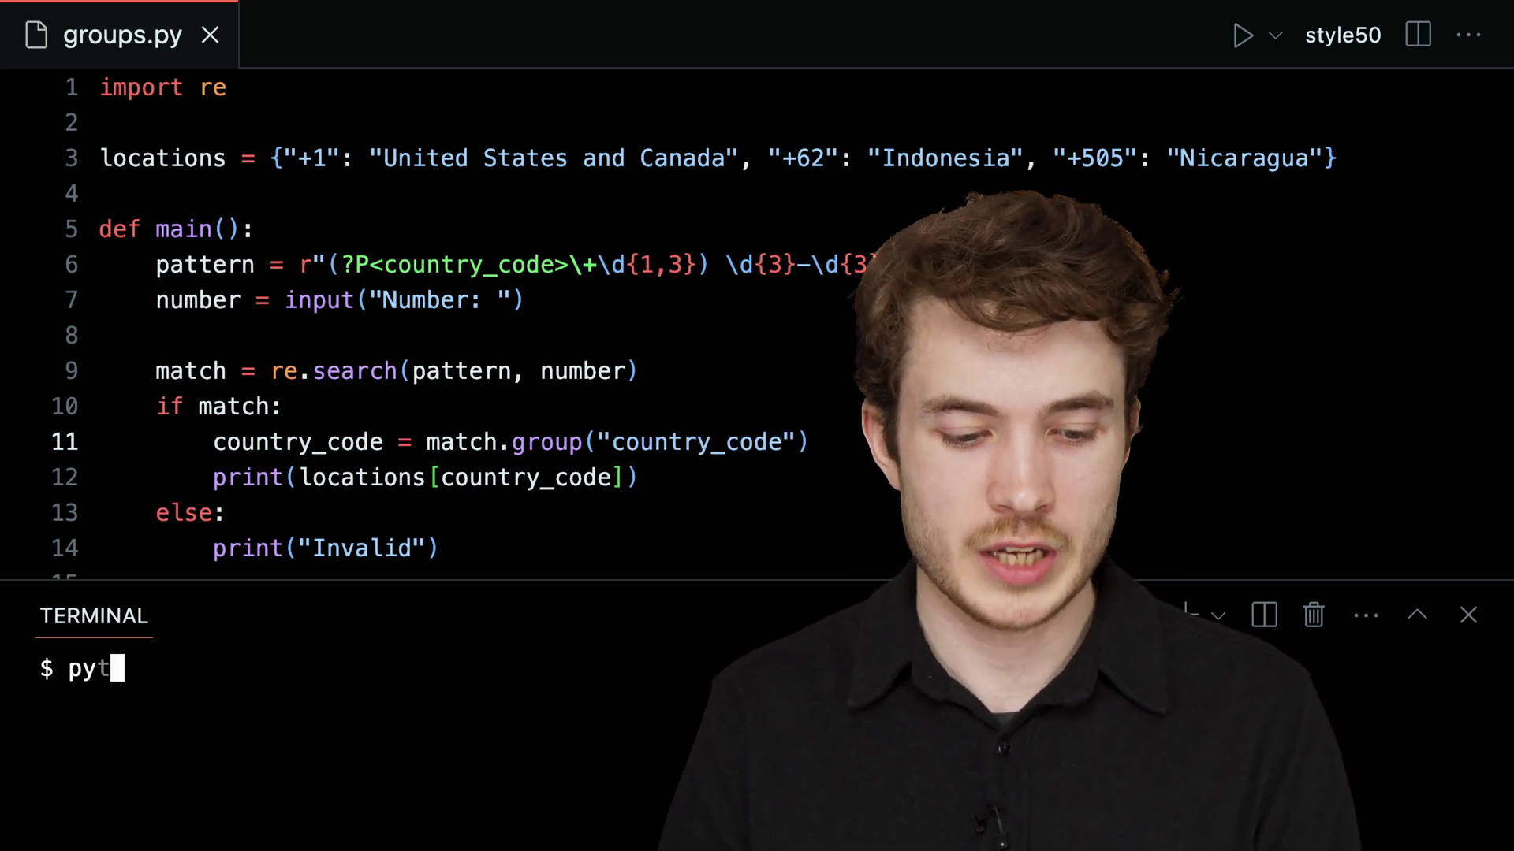
type("hon groups.py")
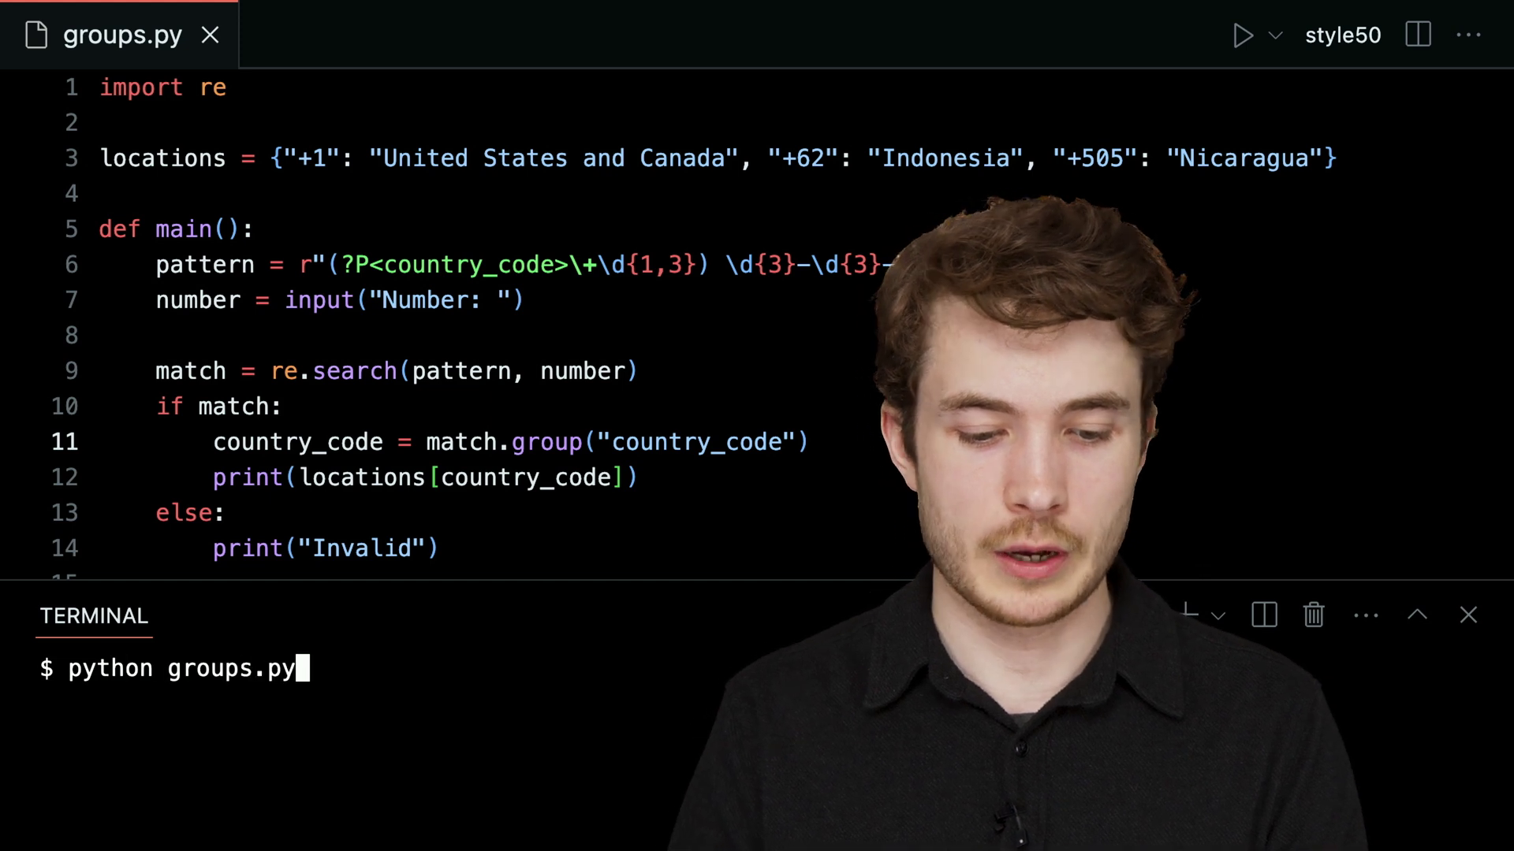
key("Return")
key("Return")
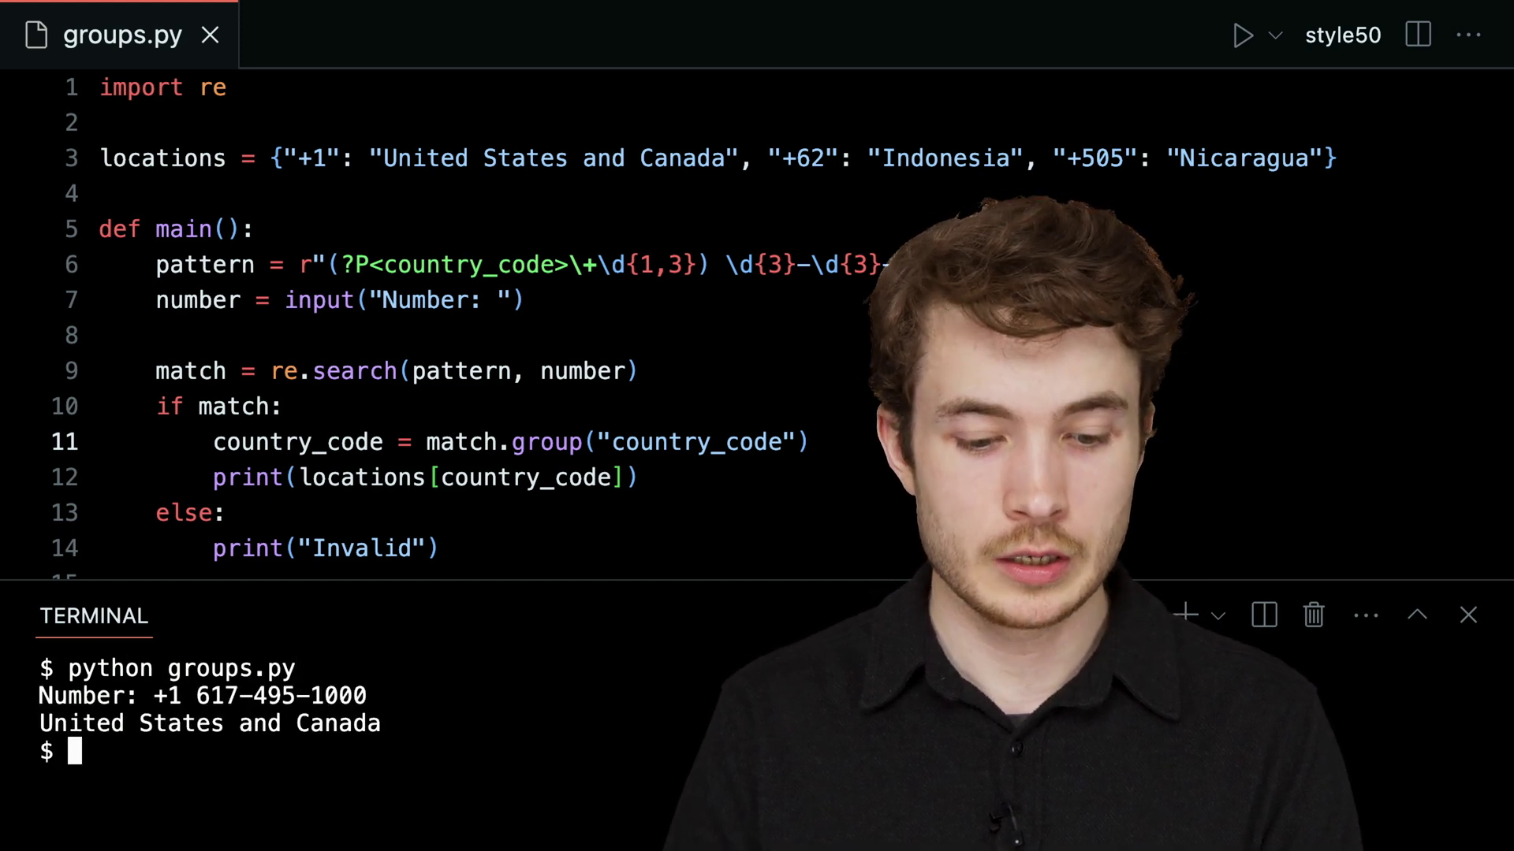